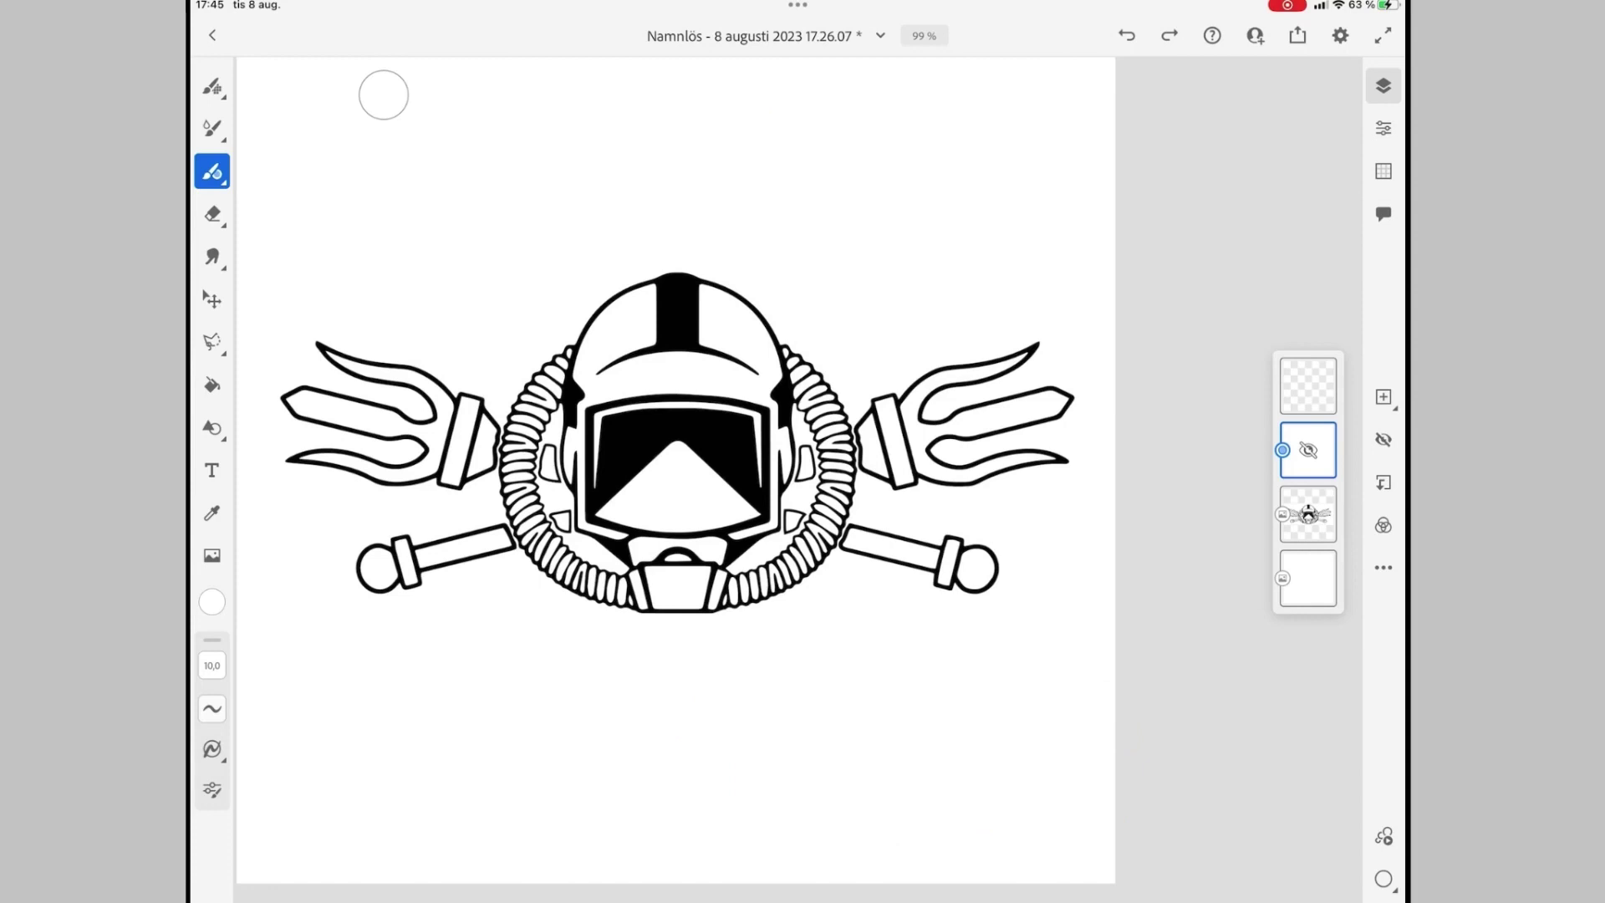
# Preview the emblem inverted on black, hide the black fill again and select the top layer.
pyautogui.click(1382, 440)
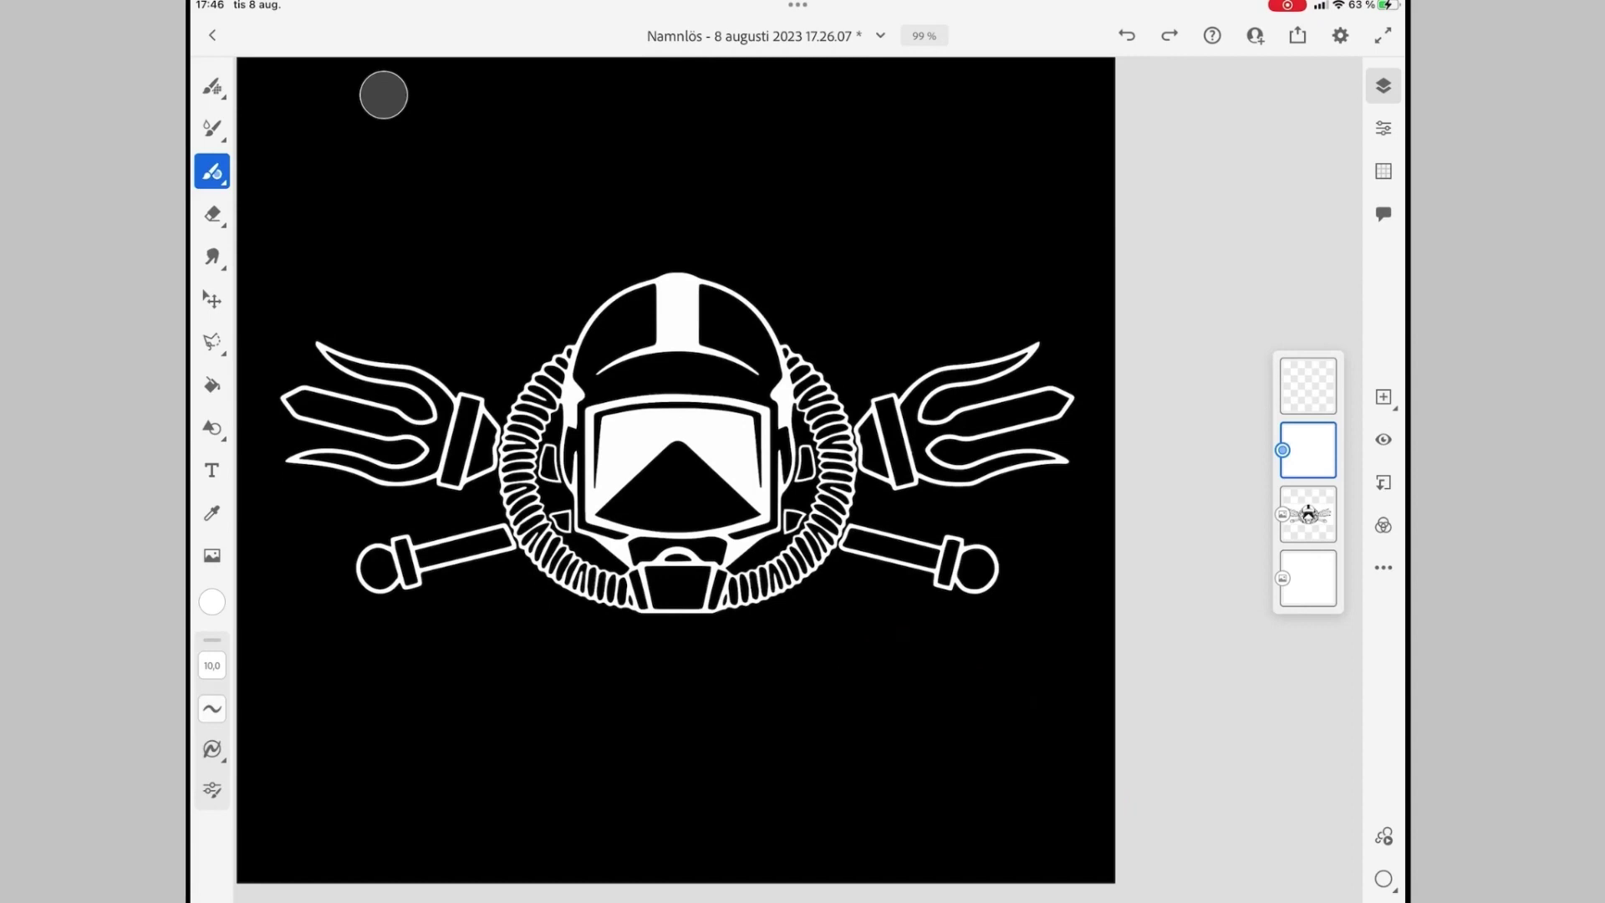
pyautogui.click(1382, 438)
pyautogui.click(1308, 385)
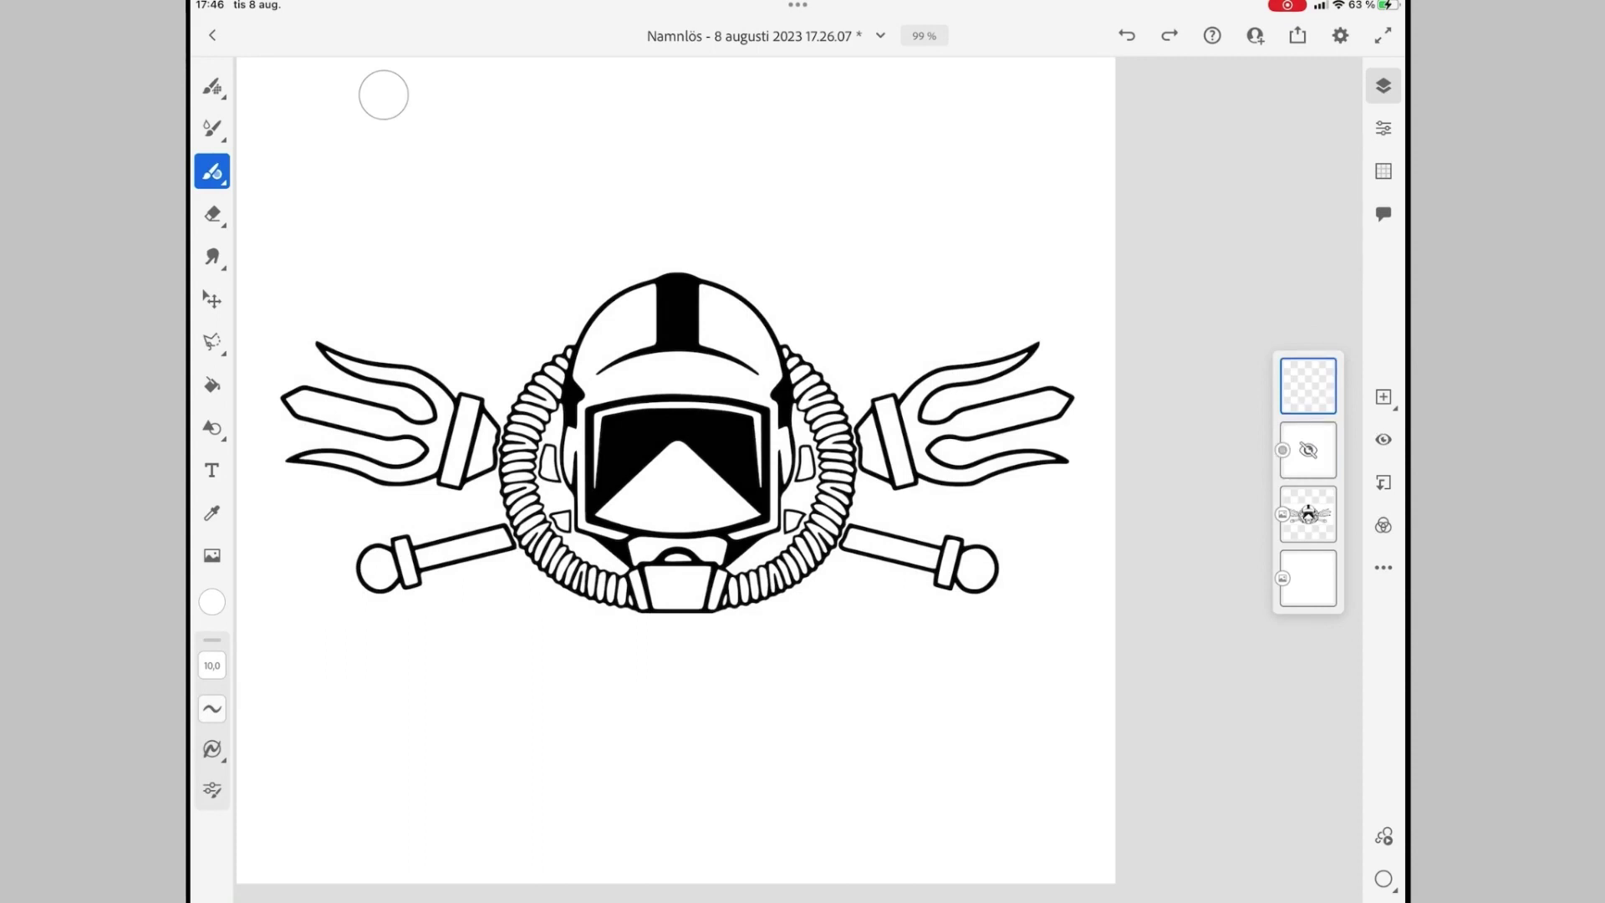
# Zoom in and paint white over the black stripe atop the helmet.
pyautogui.click(677, 307)
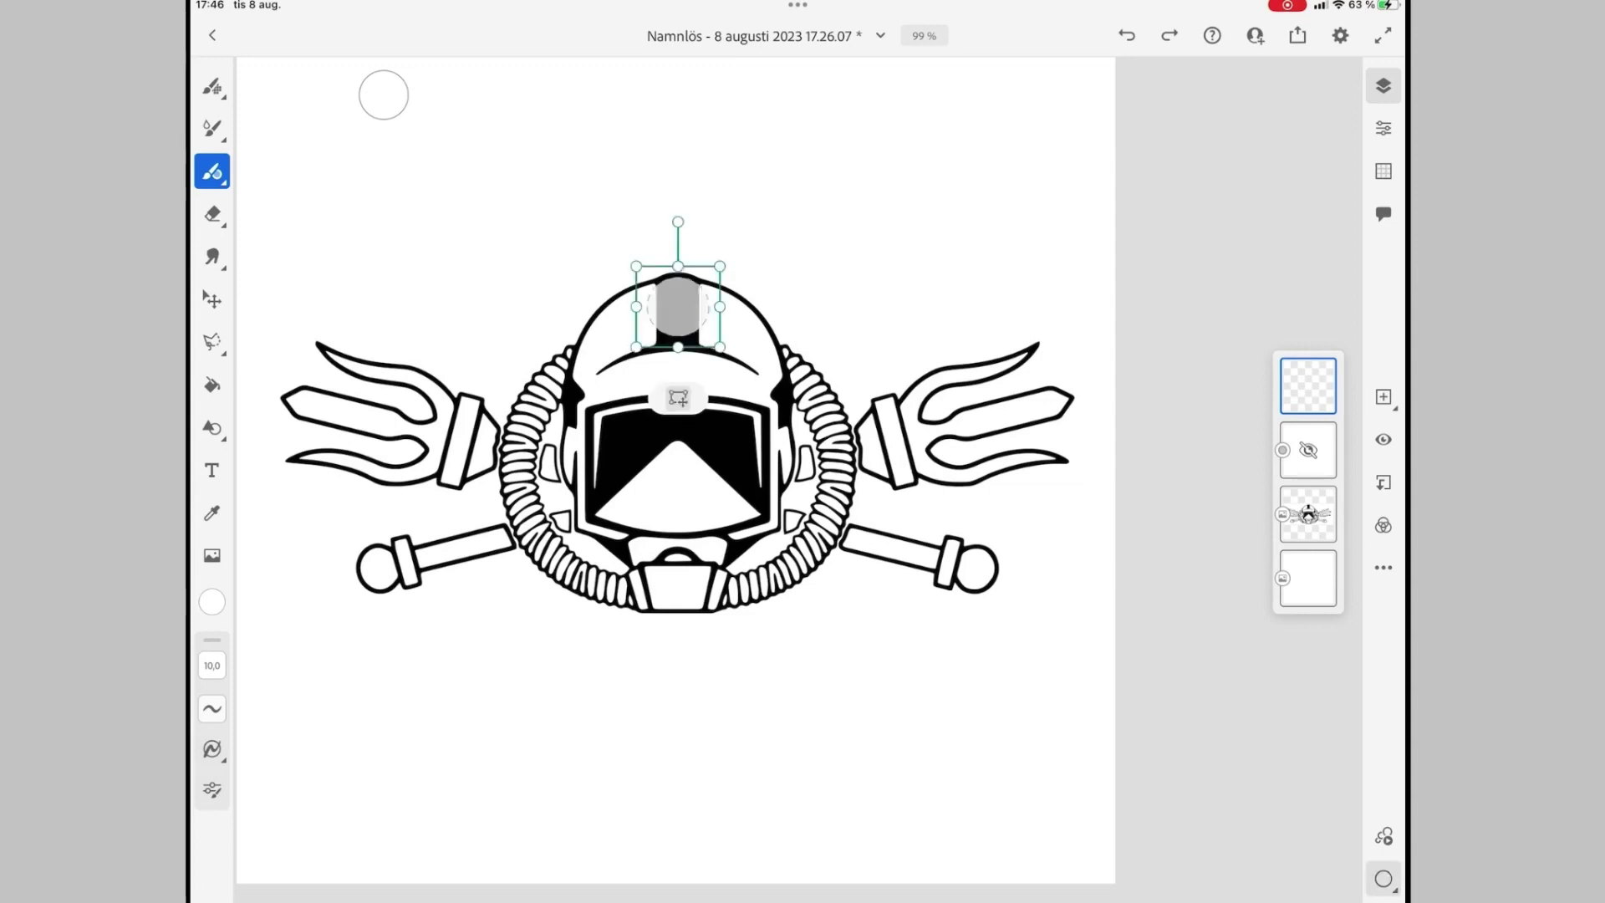
pyautogui.scroll(5, 677, 306)
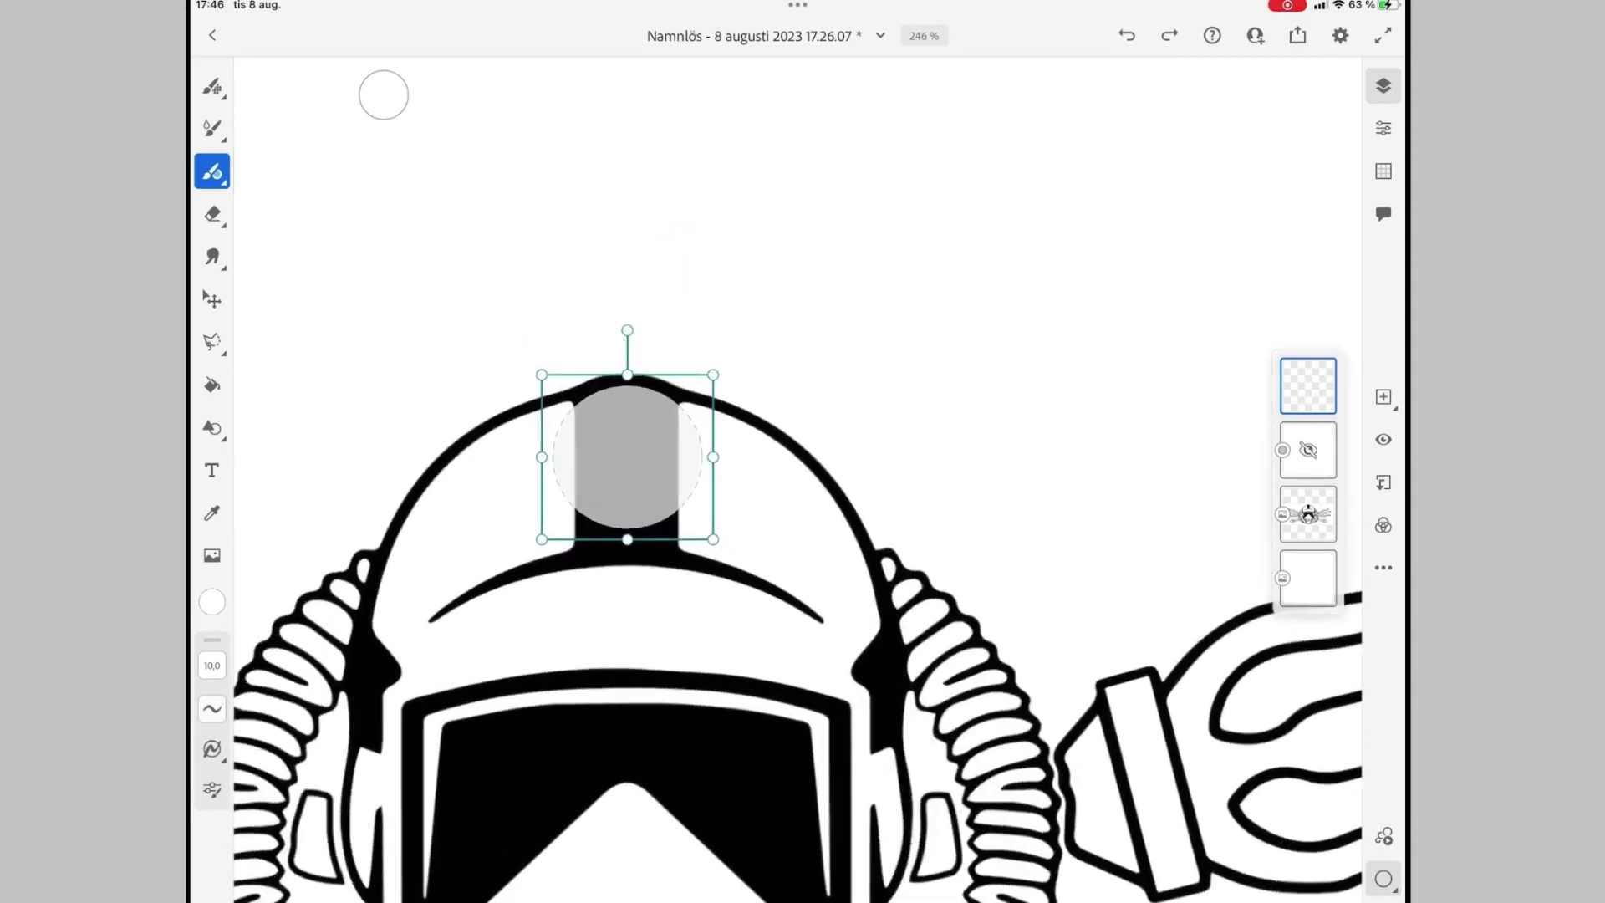
pyautogui.click(620, 496)
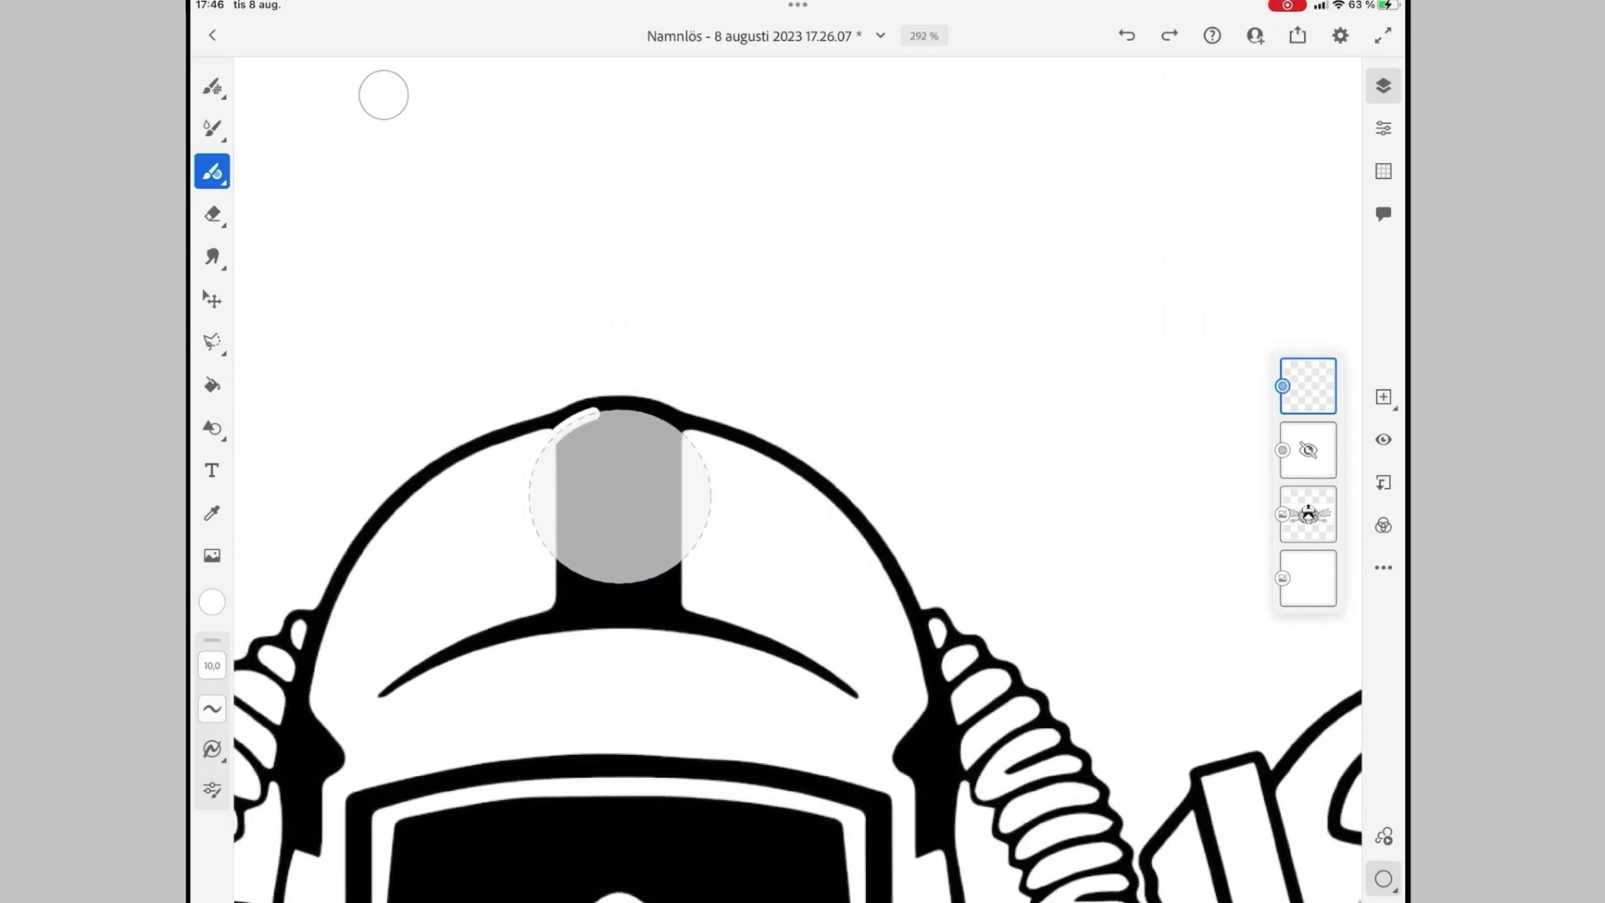
pyautogui.moveTo(564, 424); pyautogui.dragTo(683, 424)
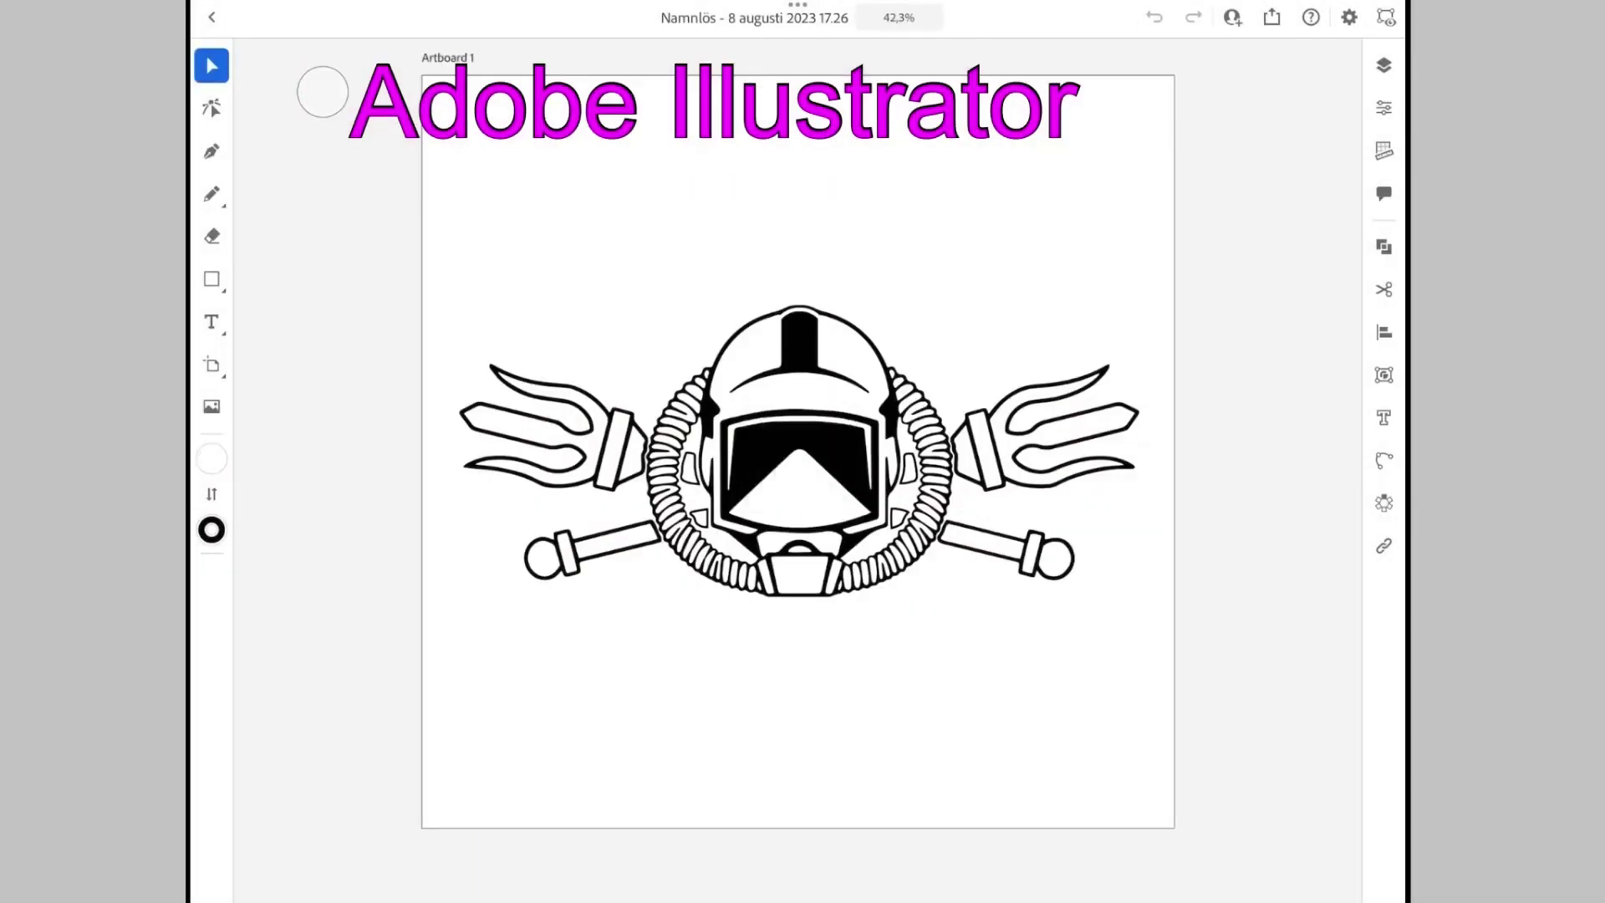
# Draw a black-filled rectangle covering the whole artboard.
pyautogui.click(1382, 65)
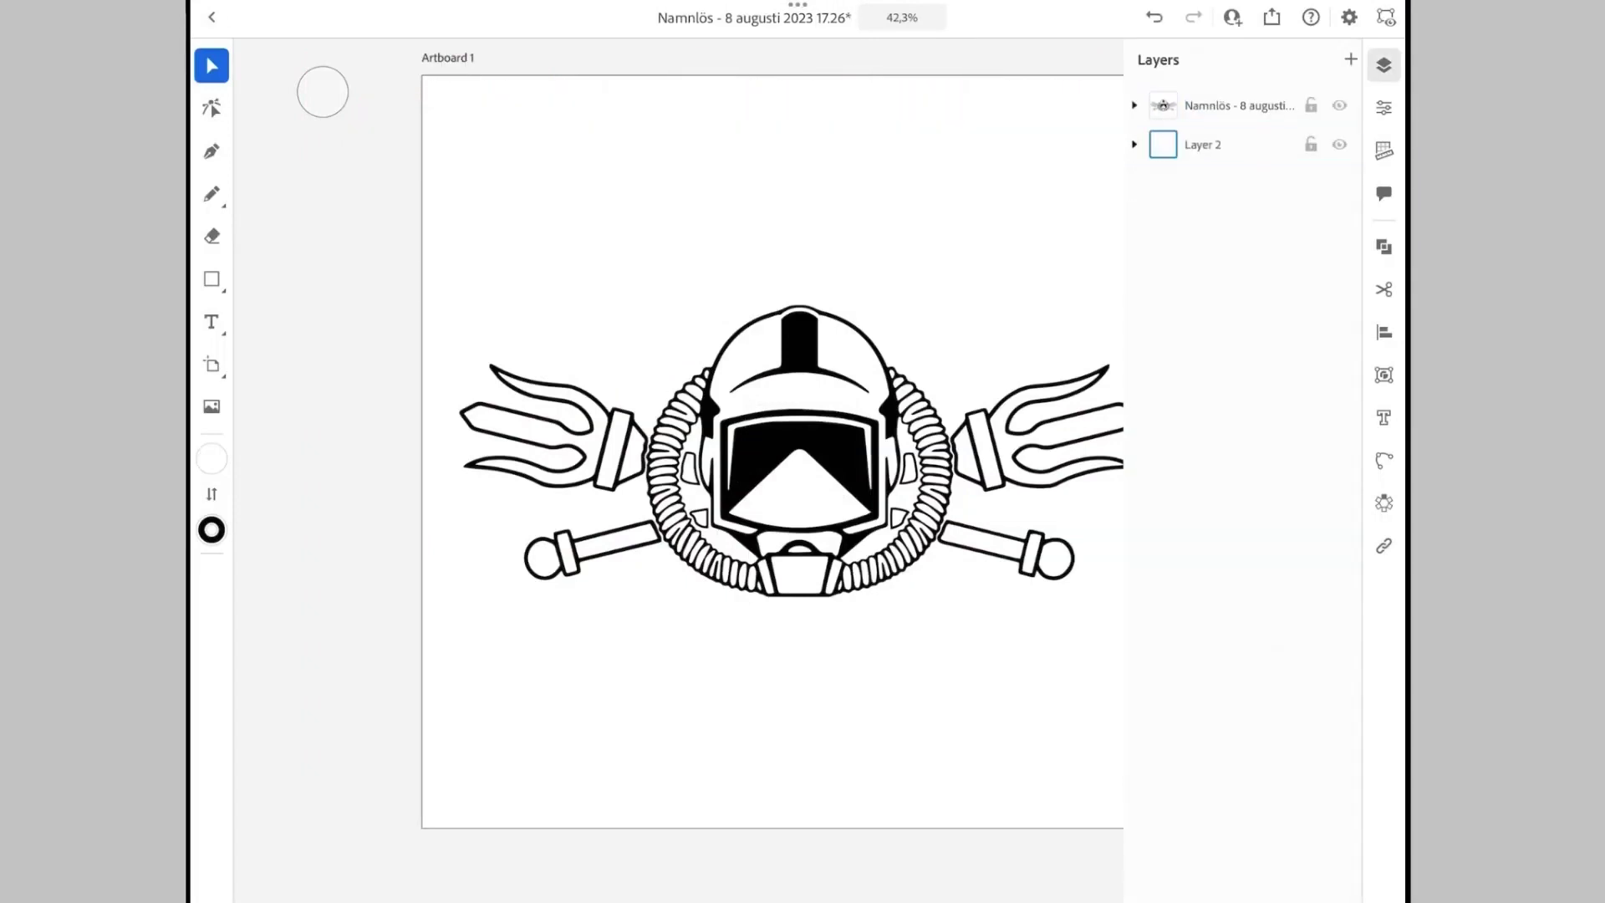
pyautogui.click(210, 460)
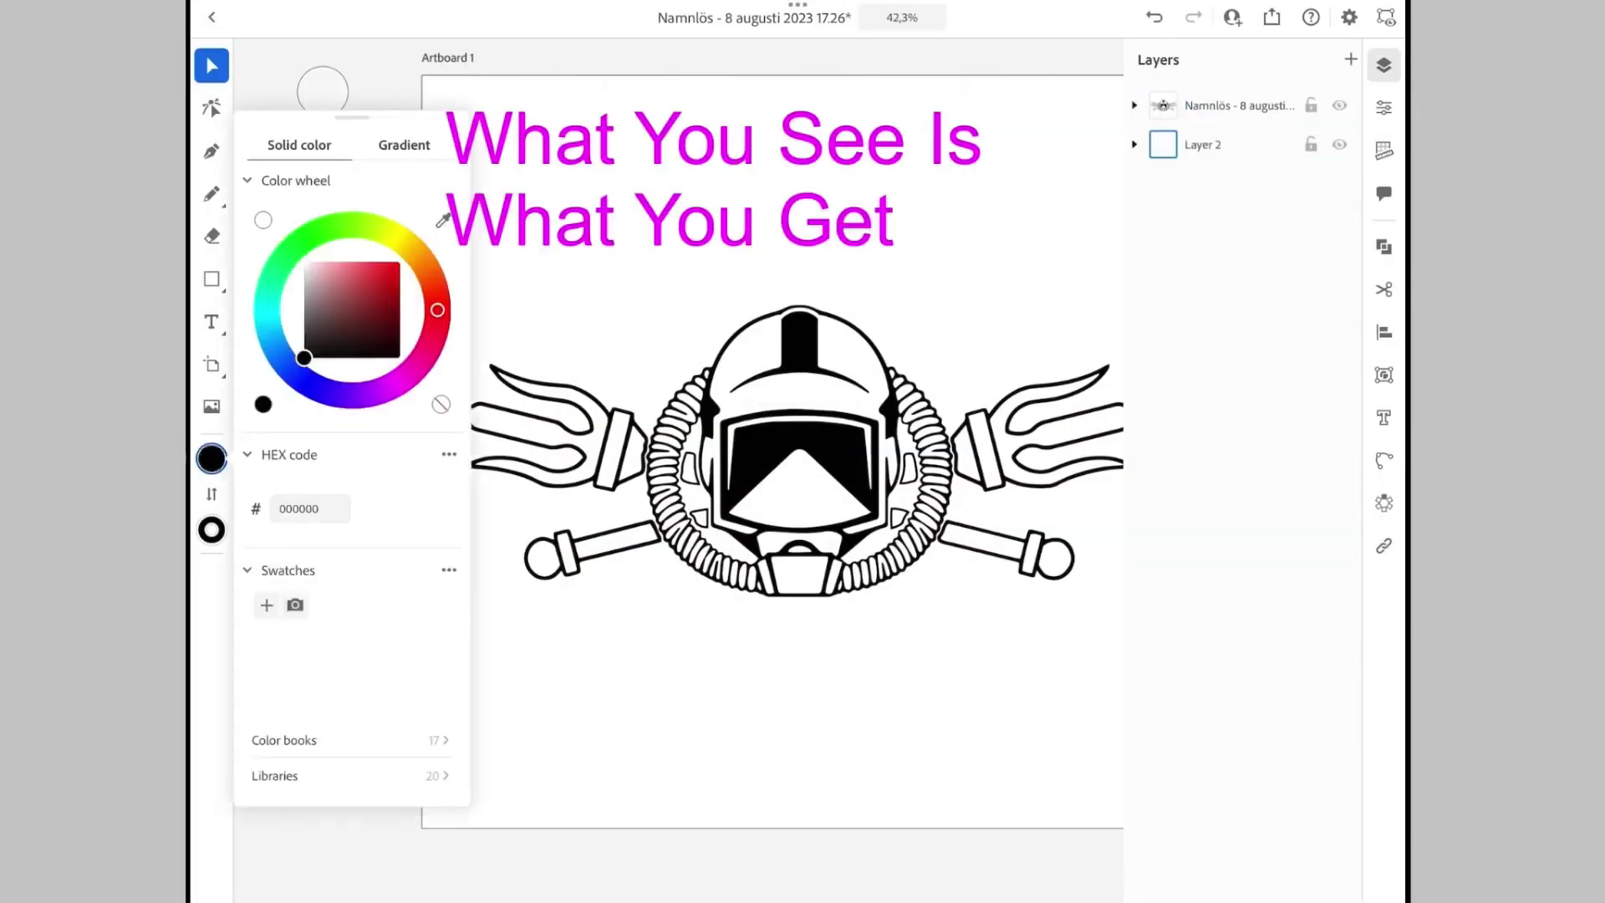
pyautogui.click(211, 279)
pyautogui.moveTo(395, 71)
pyautogui.mouseDown()
pyautogui.moveTo(1254, 828)
pyautogui.moveTo(1255, 847)
pyautogui.mouseUp()
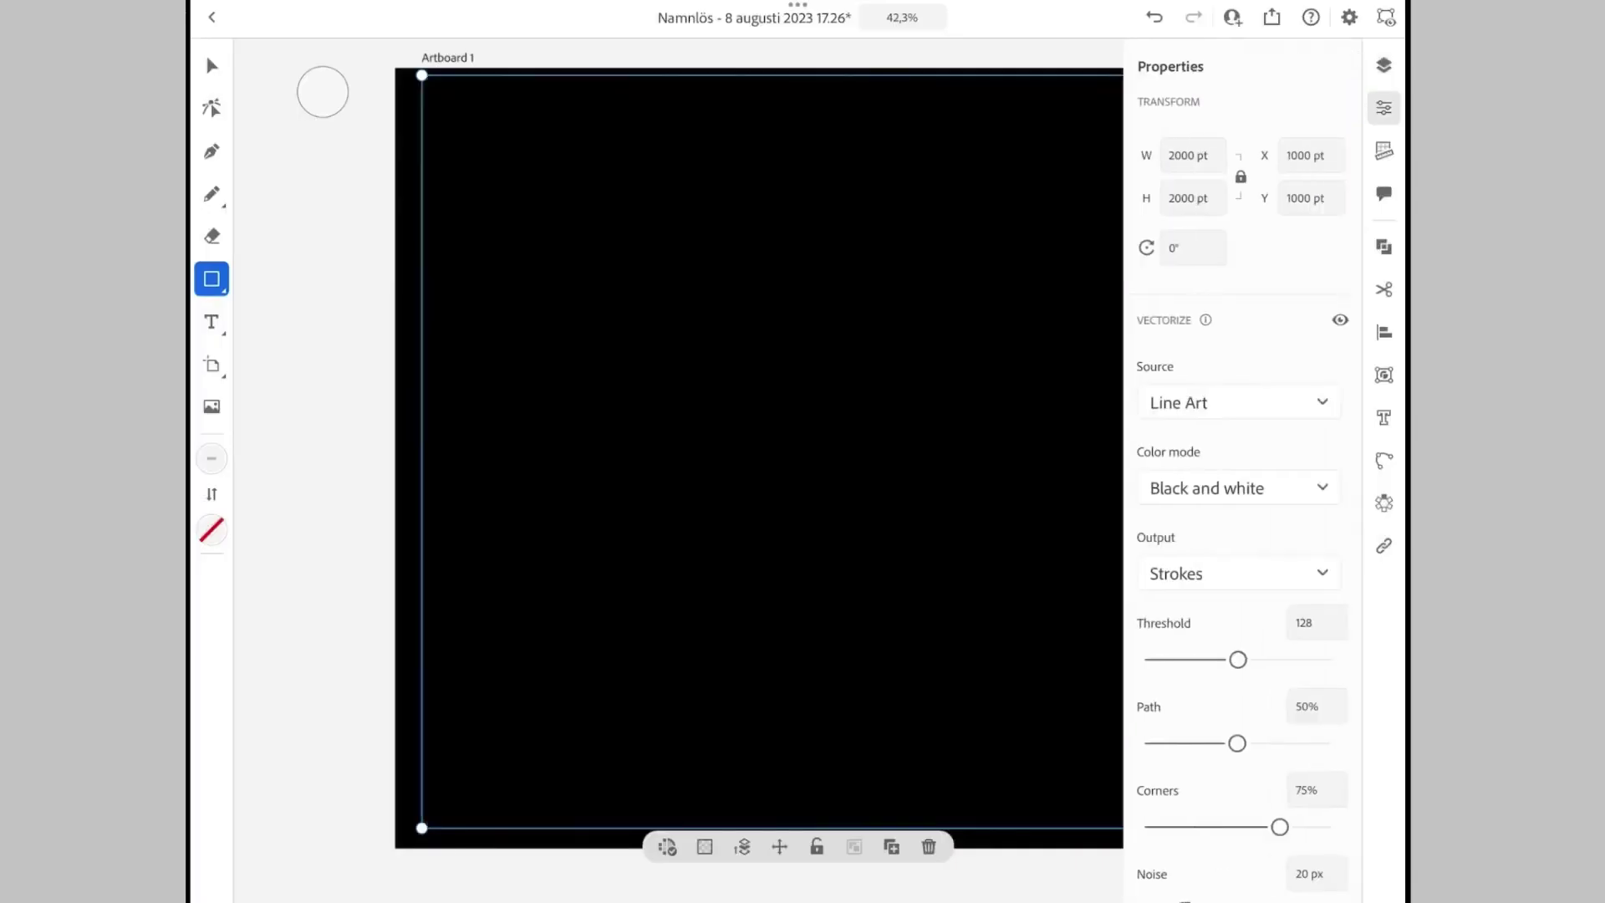
# Vectorize the emblem as Logo in Black and white and expand it into paths.
pyautogui.click(1238, 403)
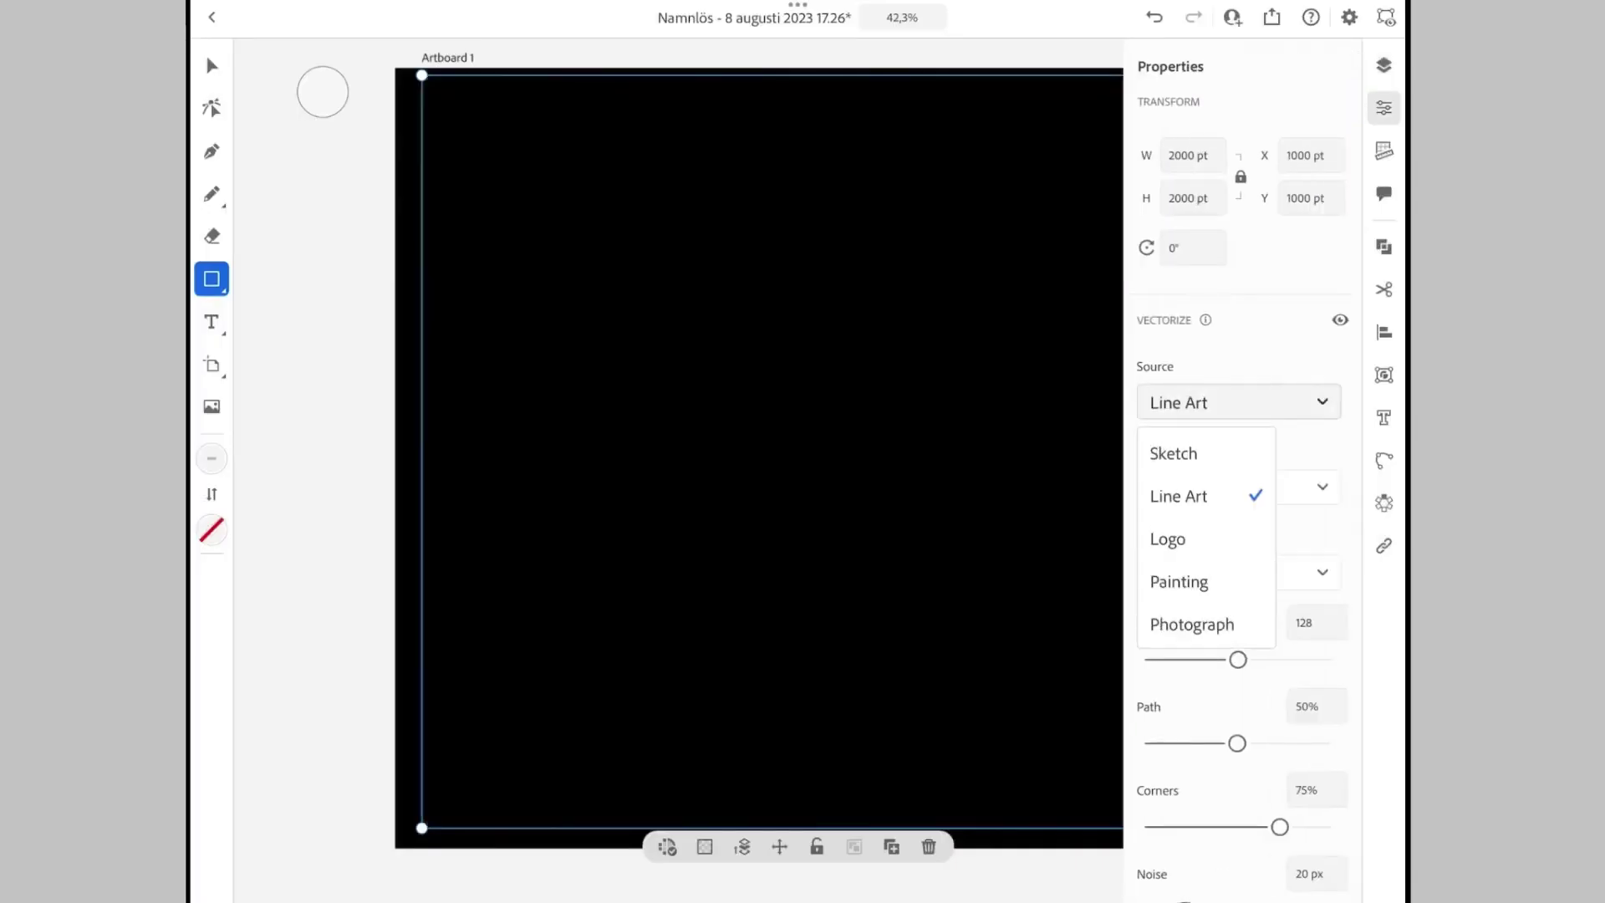
pyautogui.click(1171, 531)
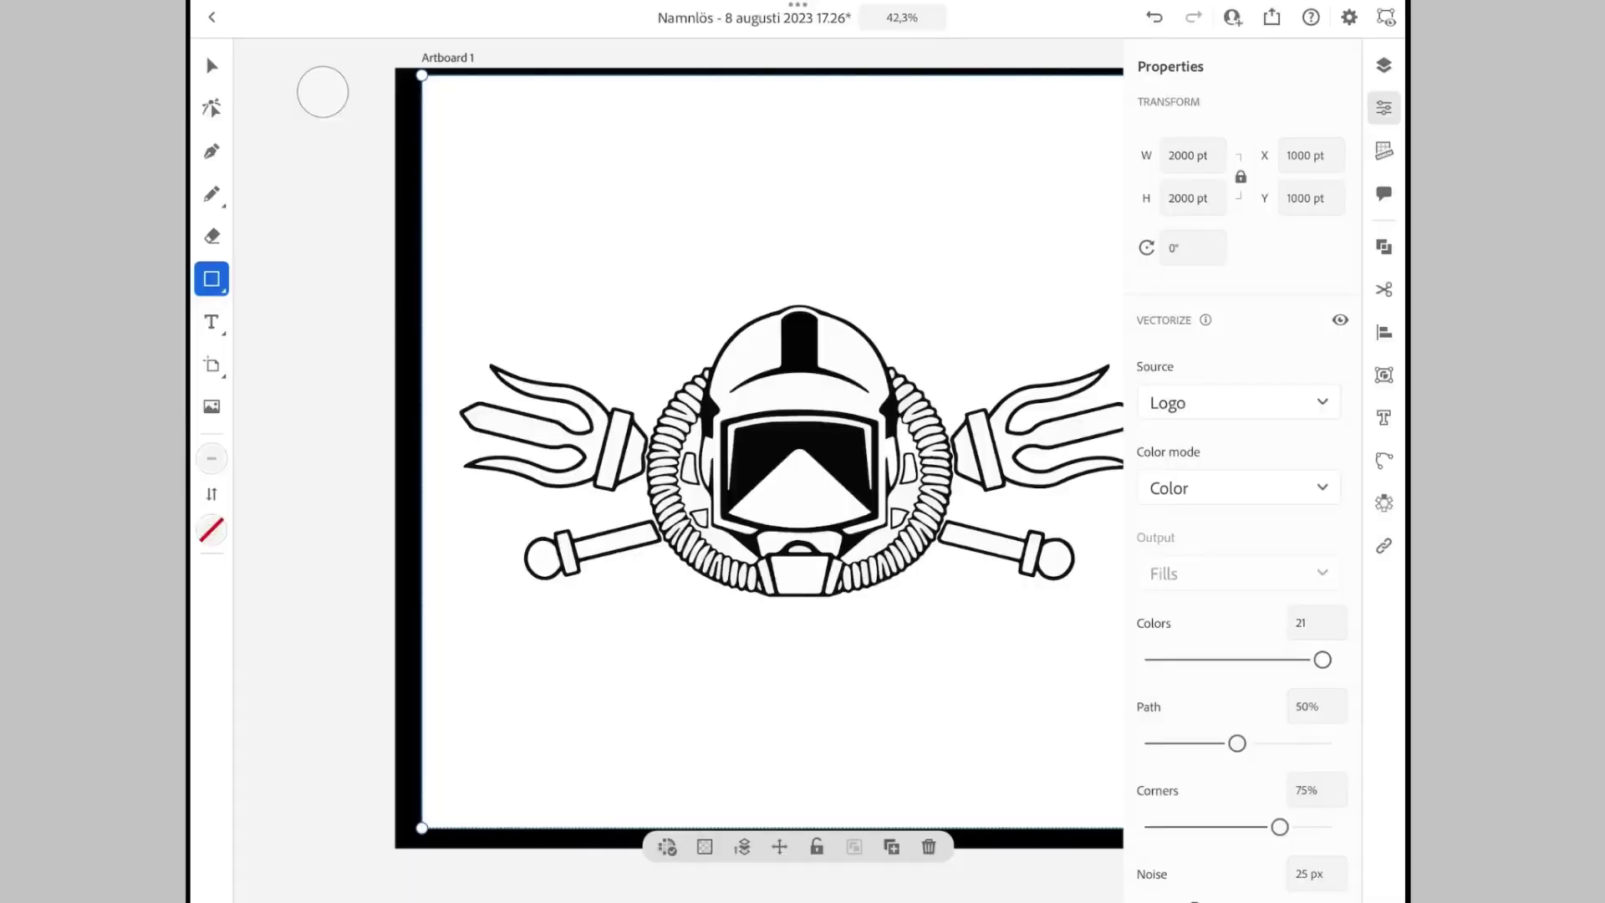
pyautogui.click(1238, 488)
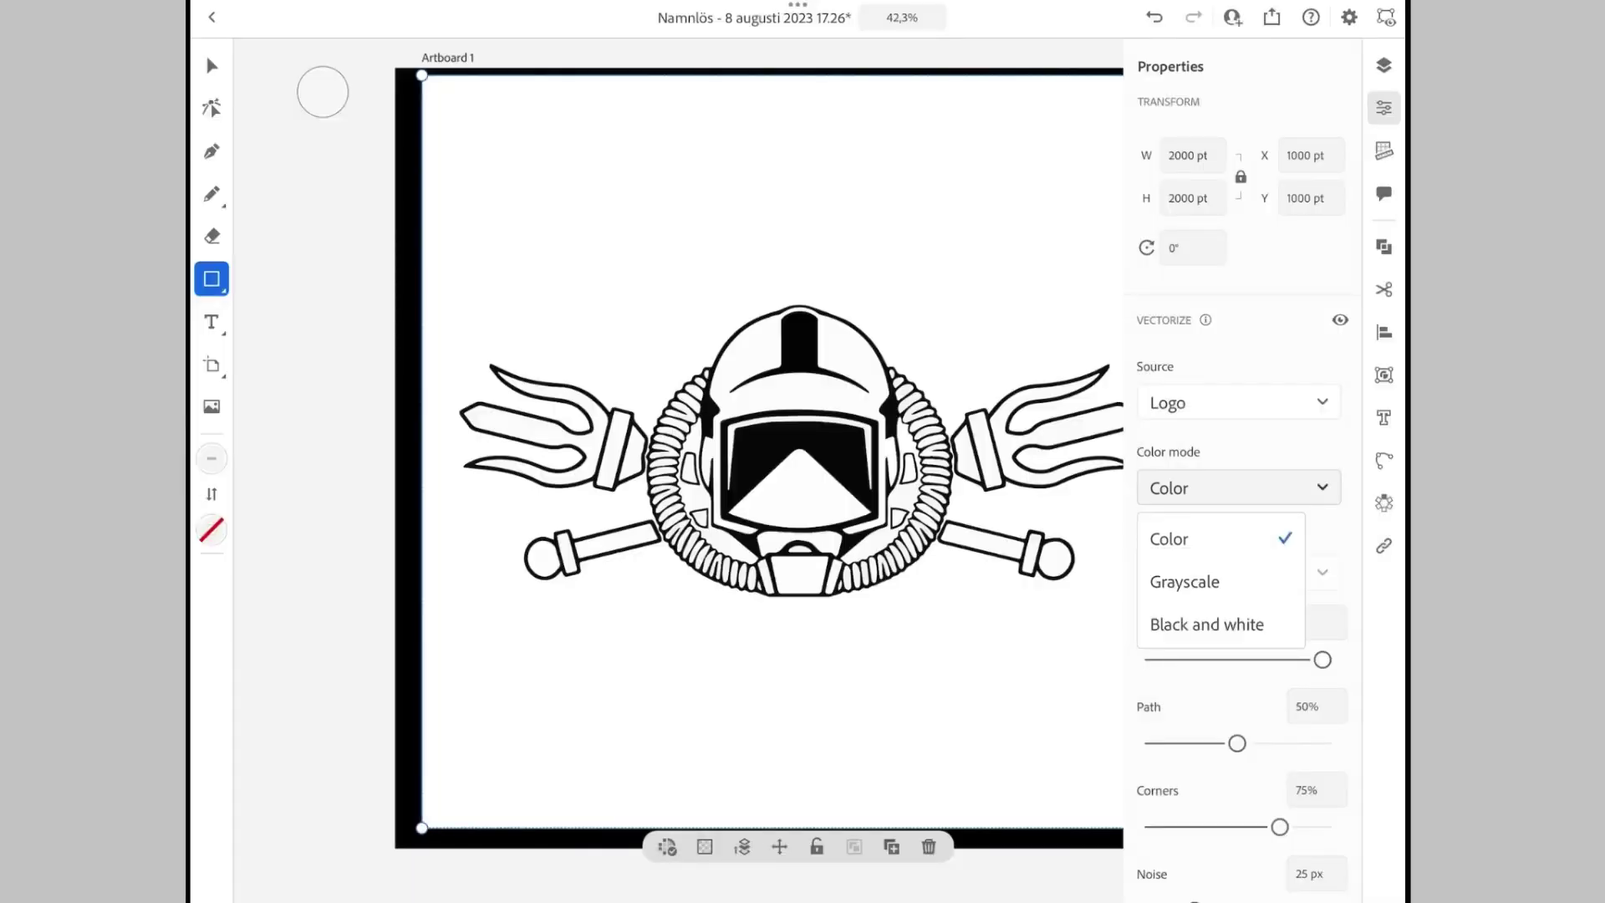
pyautogui.click(1199, 623)
pyautogui.scroll(-3, 1249, 502)
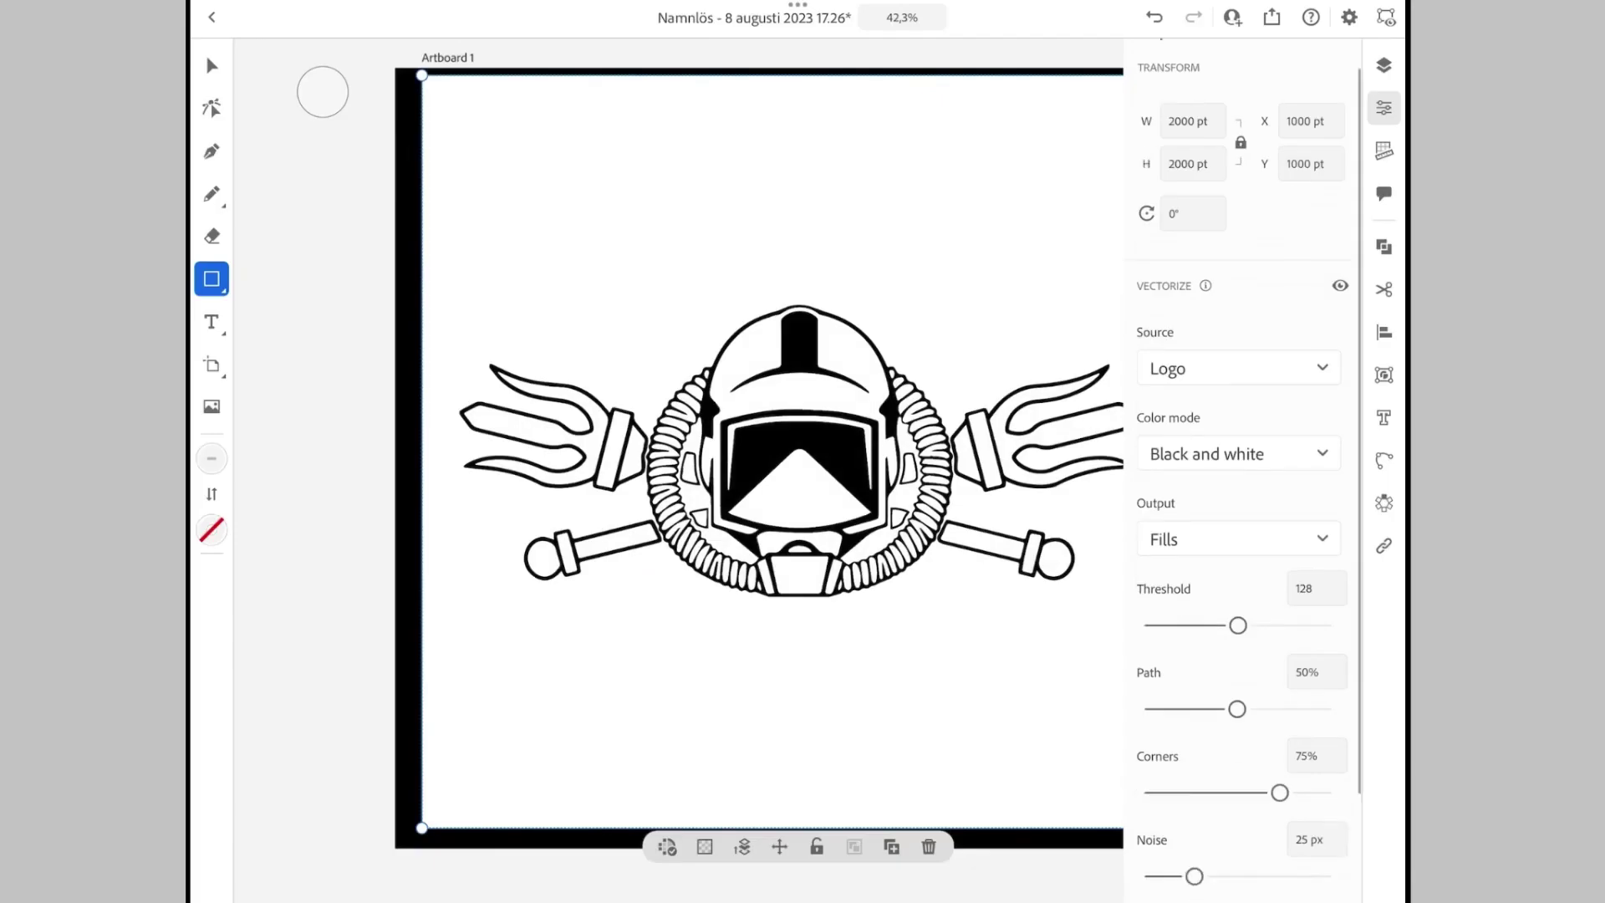
pyautogui.click(1203, 874)
# In Layers, hide the emblem's white background and five of its compound paths.
pyautogui.click(1383, 65)
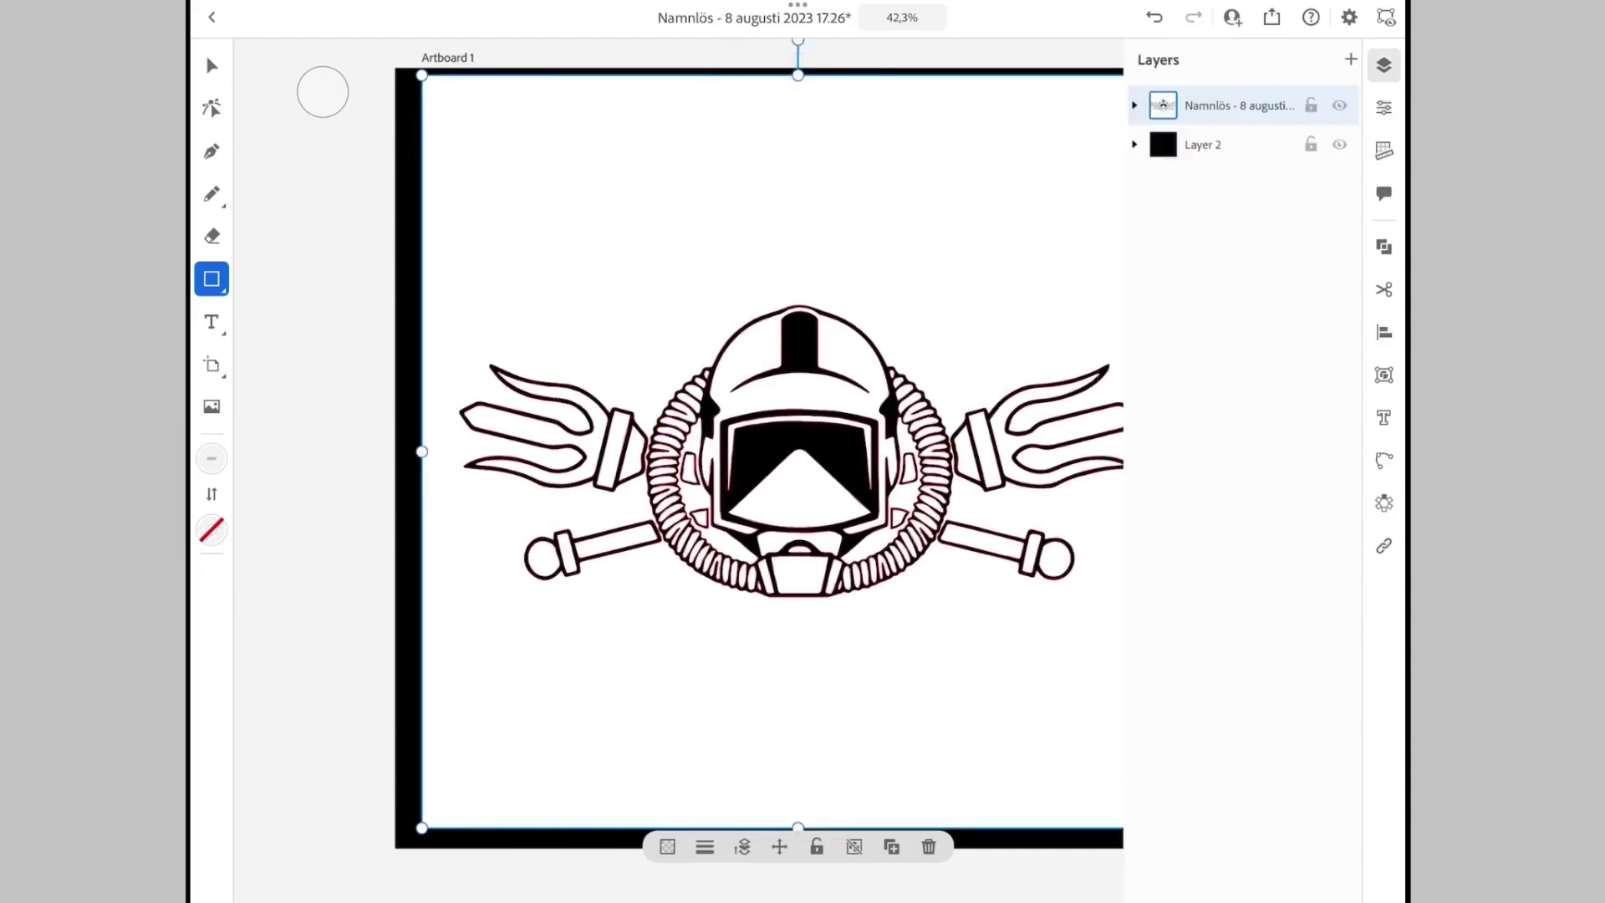
pyautogui.click(1135, 107)
pyautogui.click(1151, 144)
pyautogui.scroll(-5, 1241, 502)
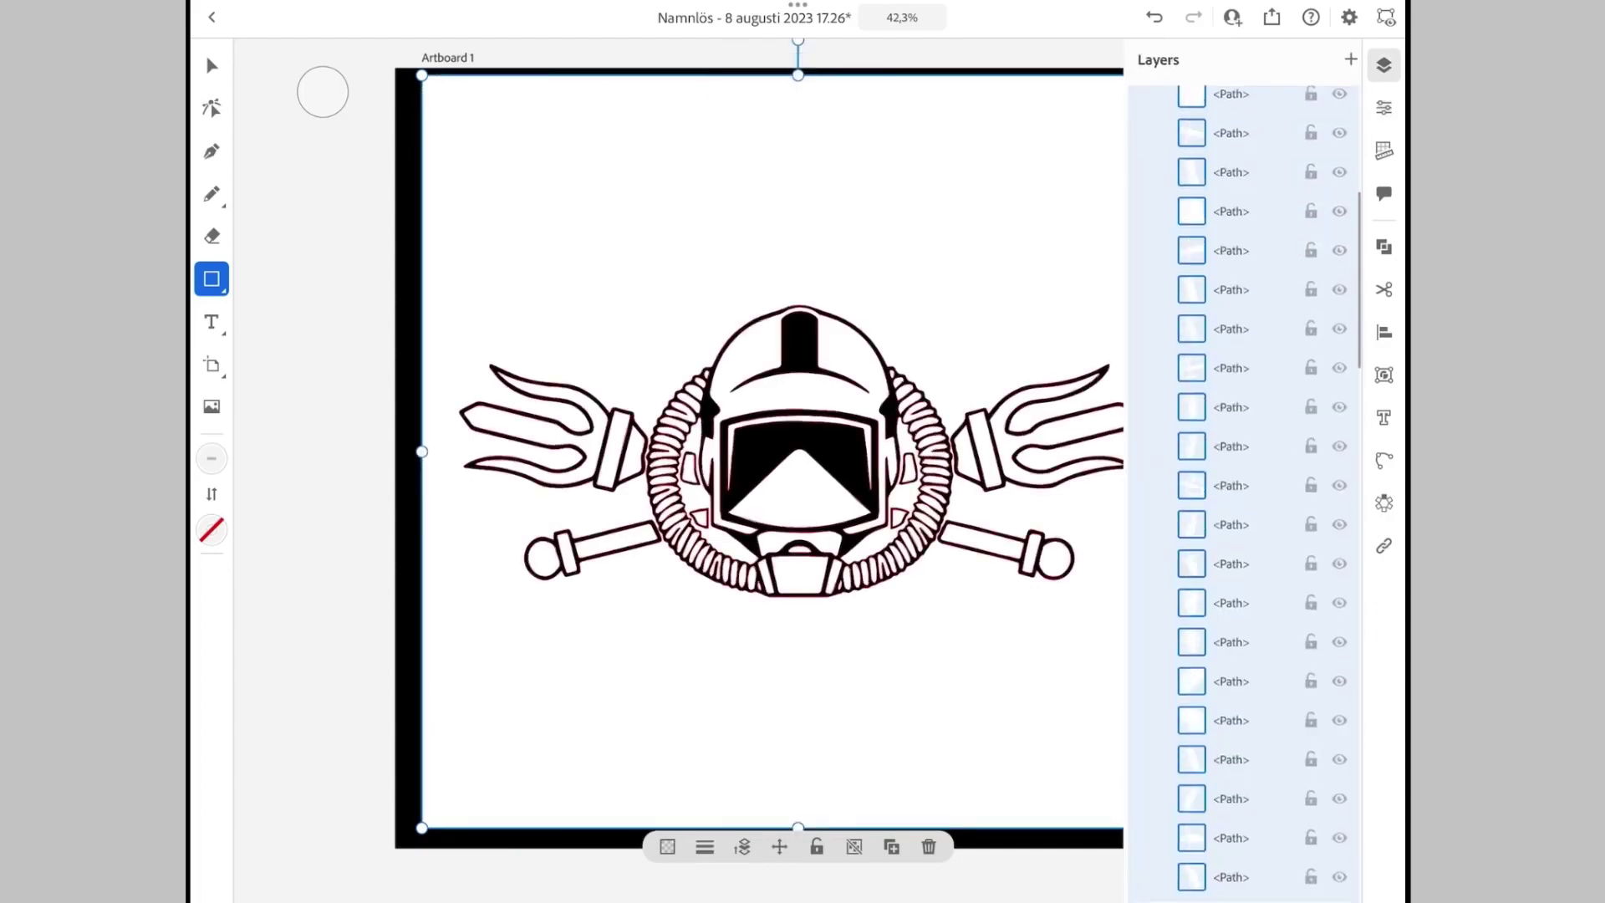
pyautogui.scroll(-8, 1241, 501)
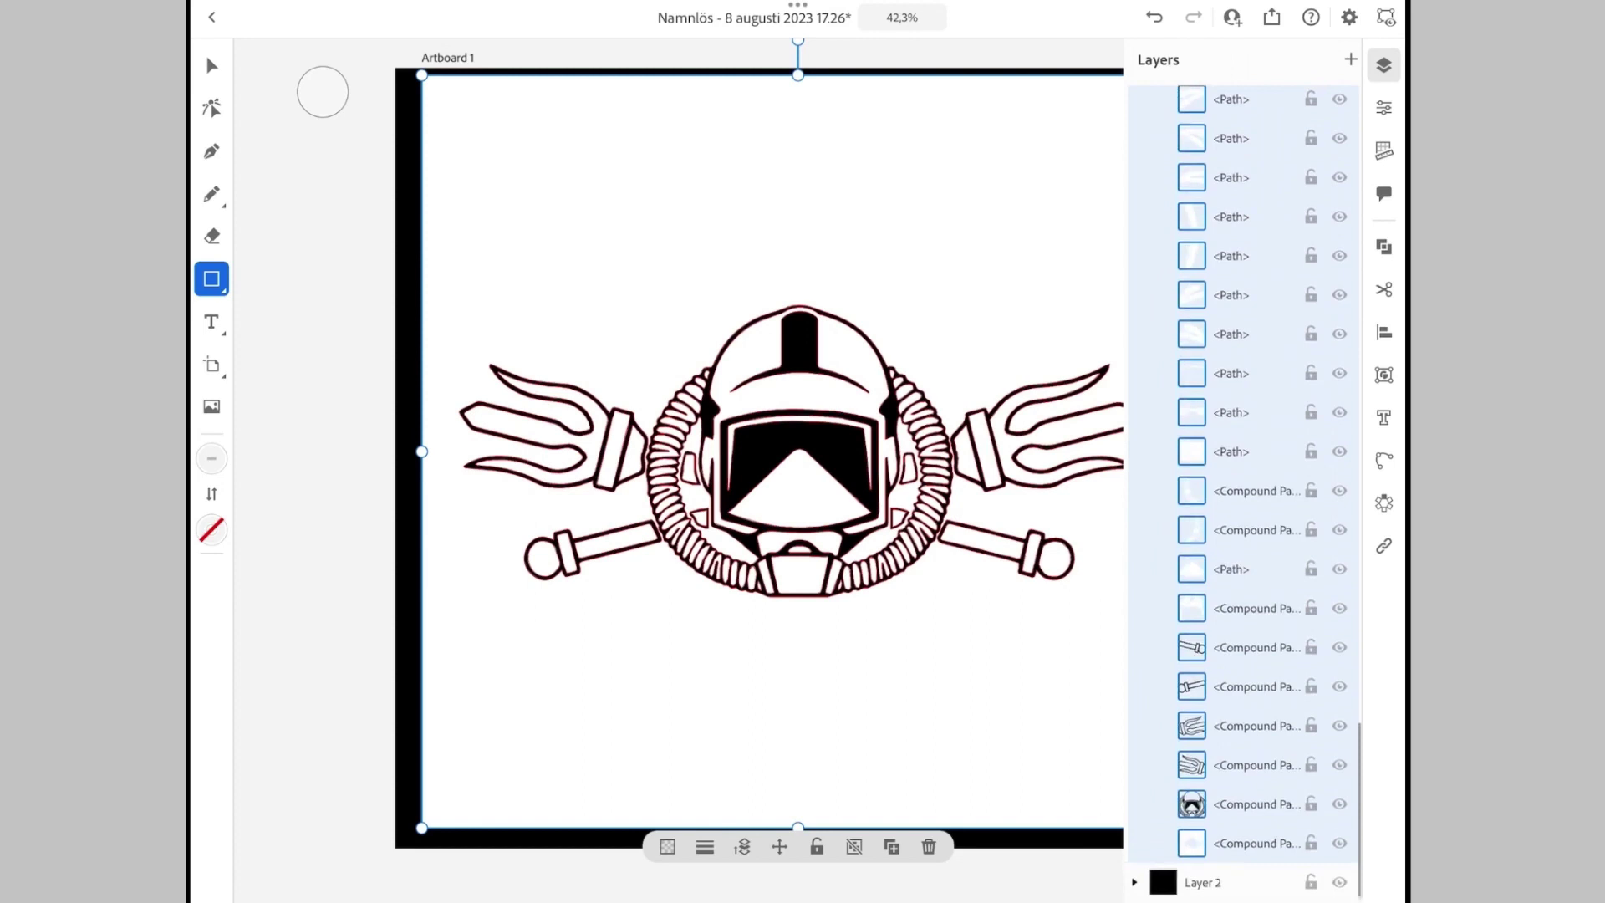
pyautogui.click(1339, 842)
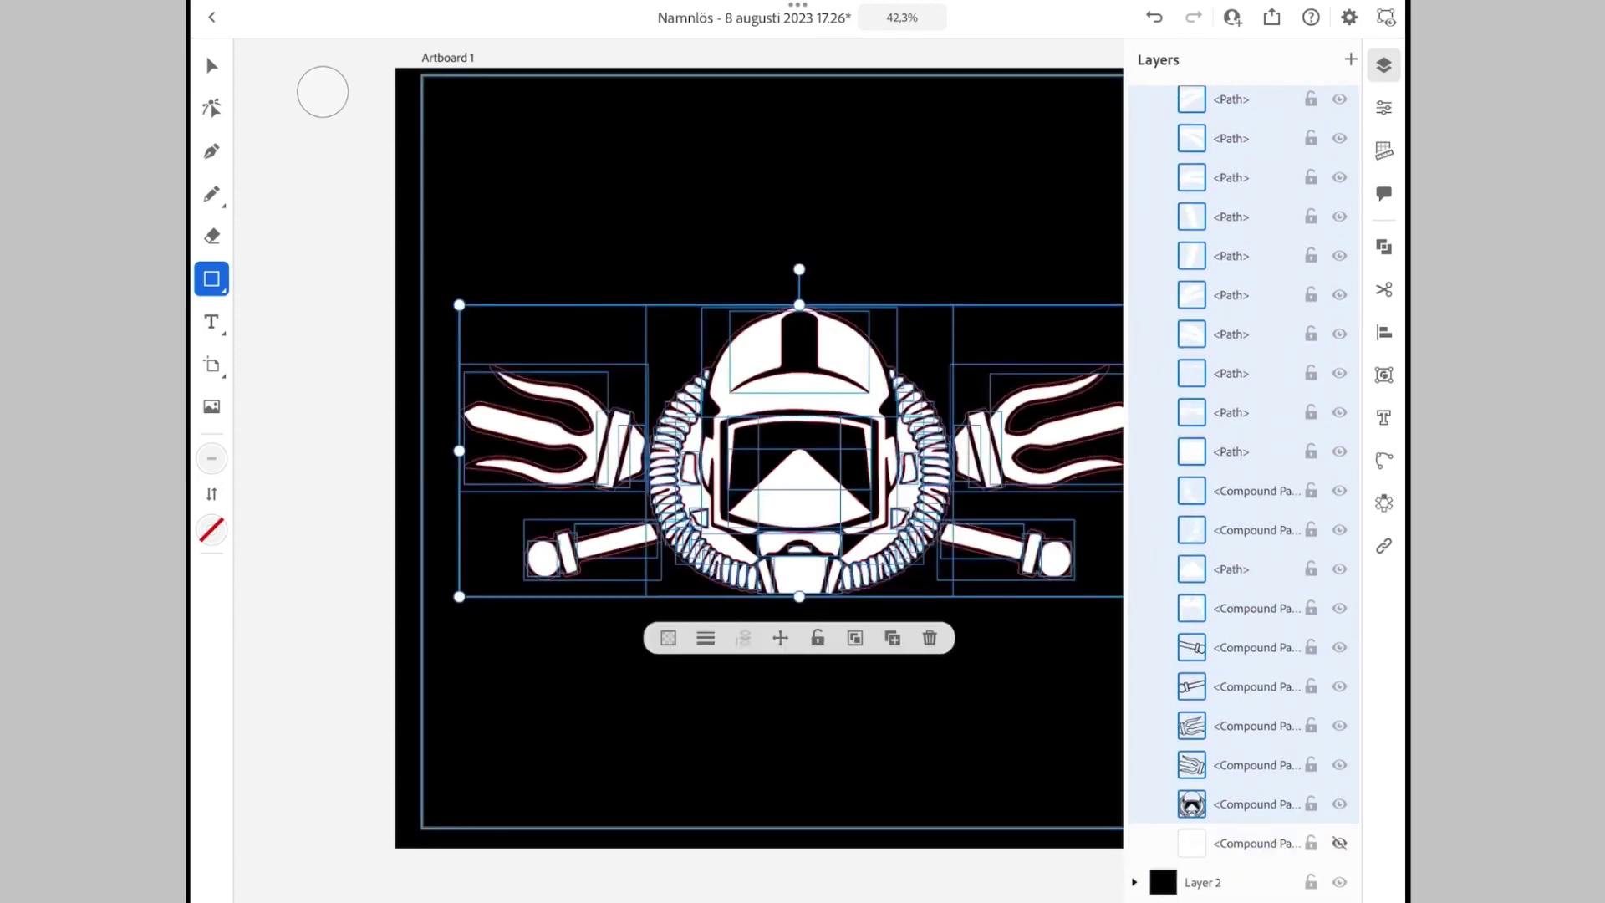
pyautogui.click(1340, 804)
pyautogui.click(1339, 766)
pyautogui.click(1339, 725)
pyautogui.click(1340, 685)
pyautogui.click(1339, 647)
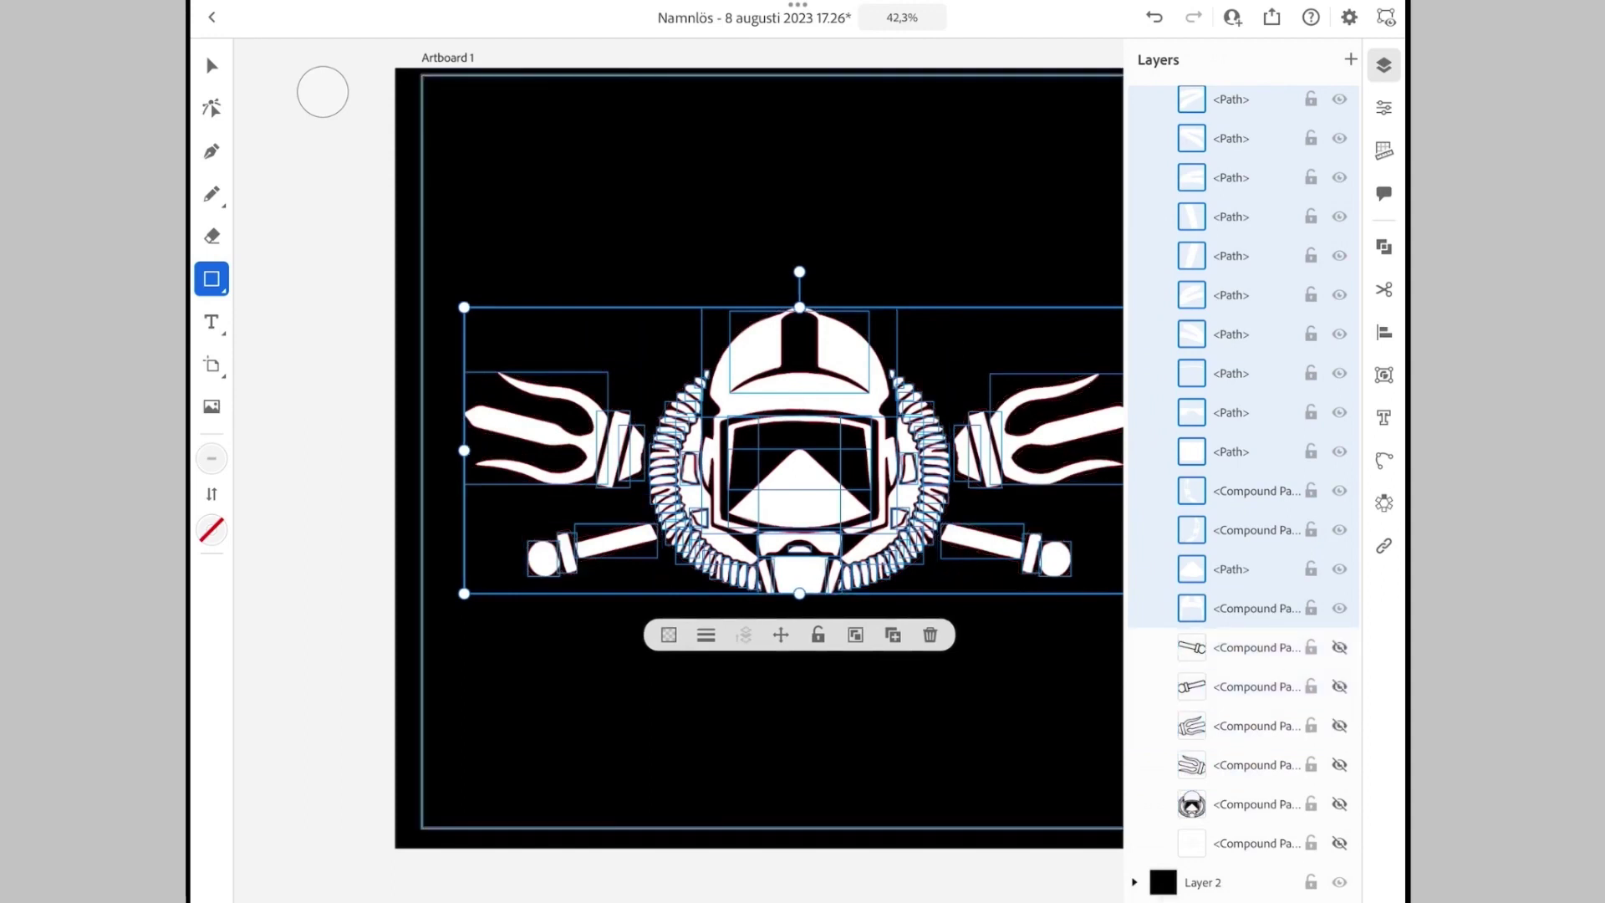
# Hide two more compound paths and draw a white rectangle across the artboard.
pyautogui.click(1339, 490)
pyautogui.click(1339, 530)
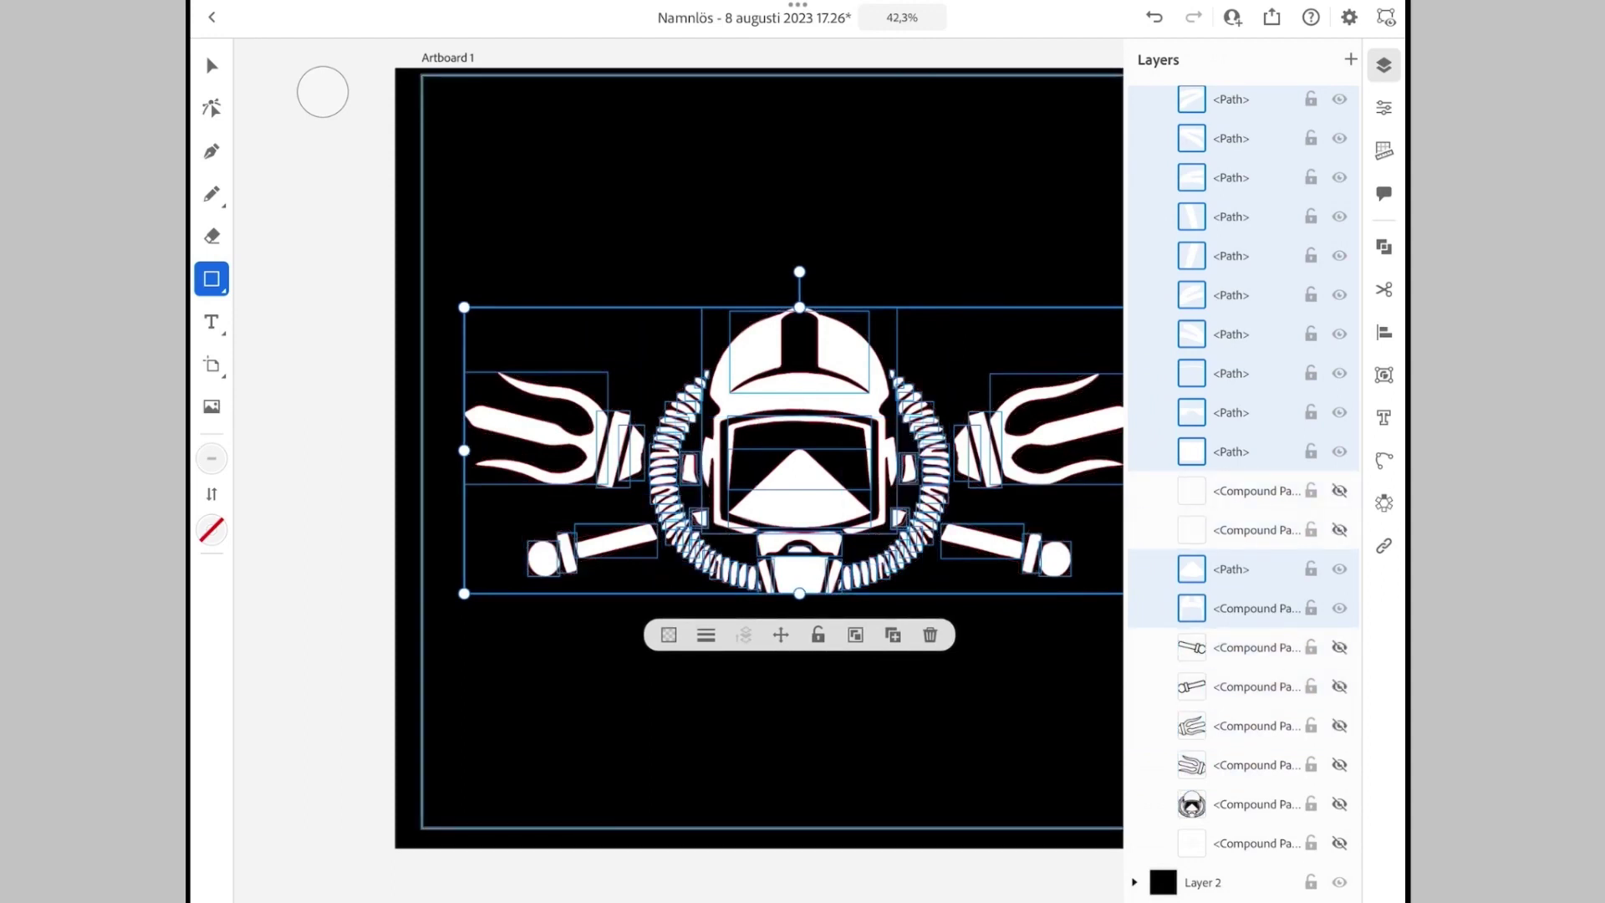
pyautogui.click(1203, 882)
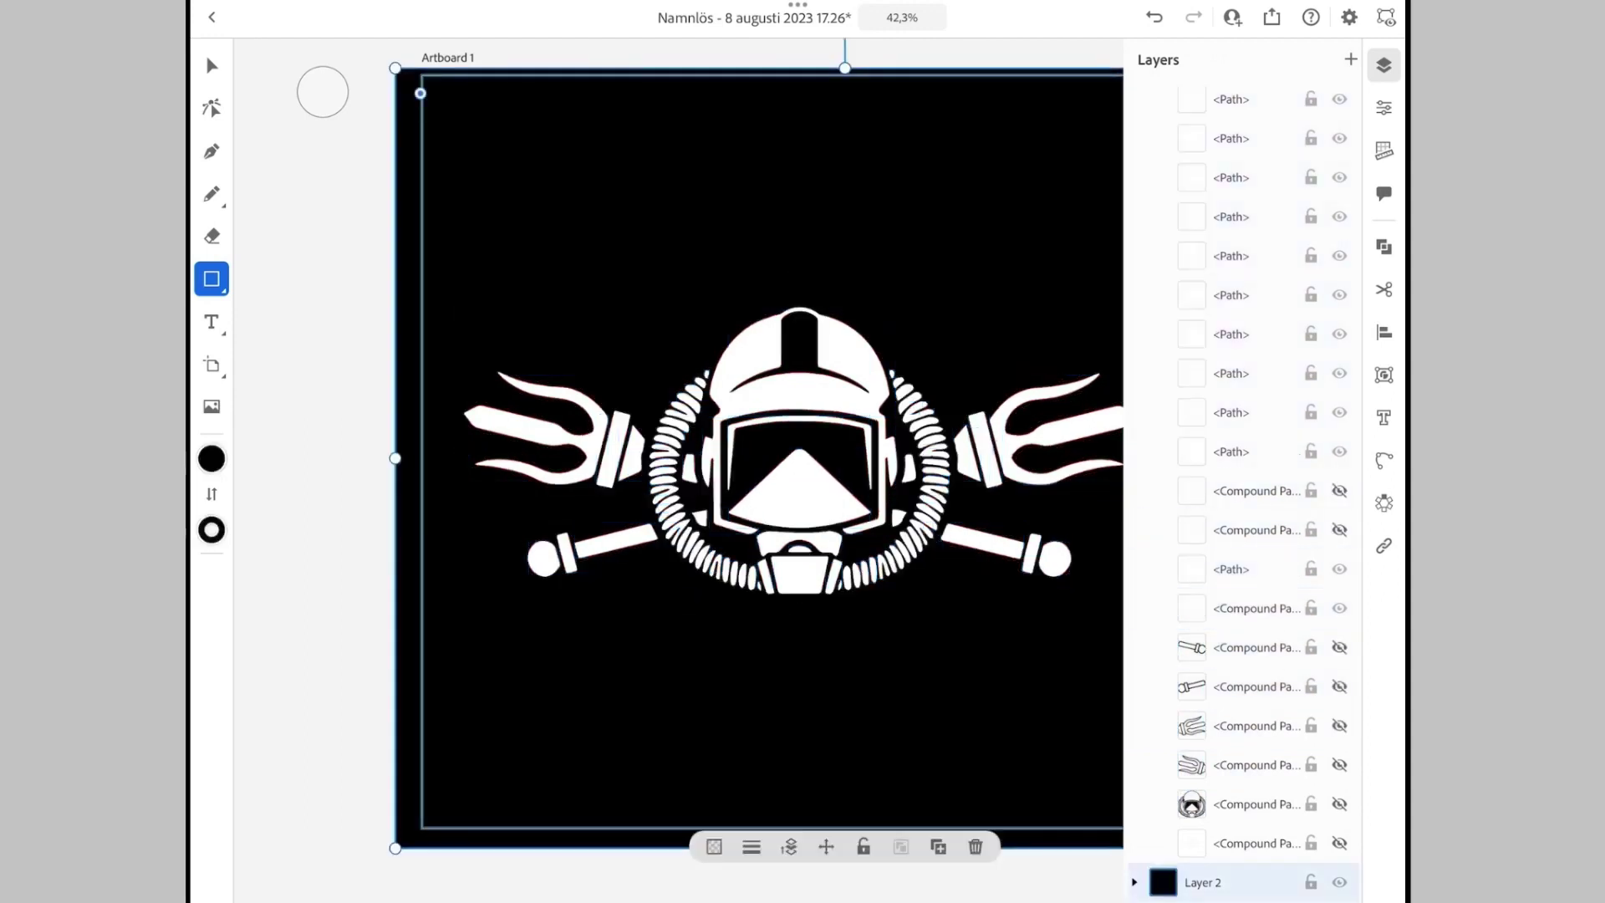
pyautogui.scroll(-3, 752, 451)
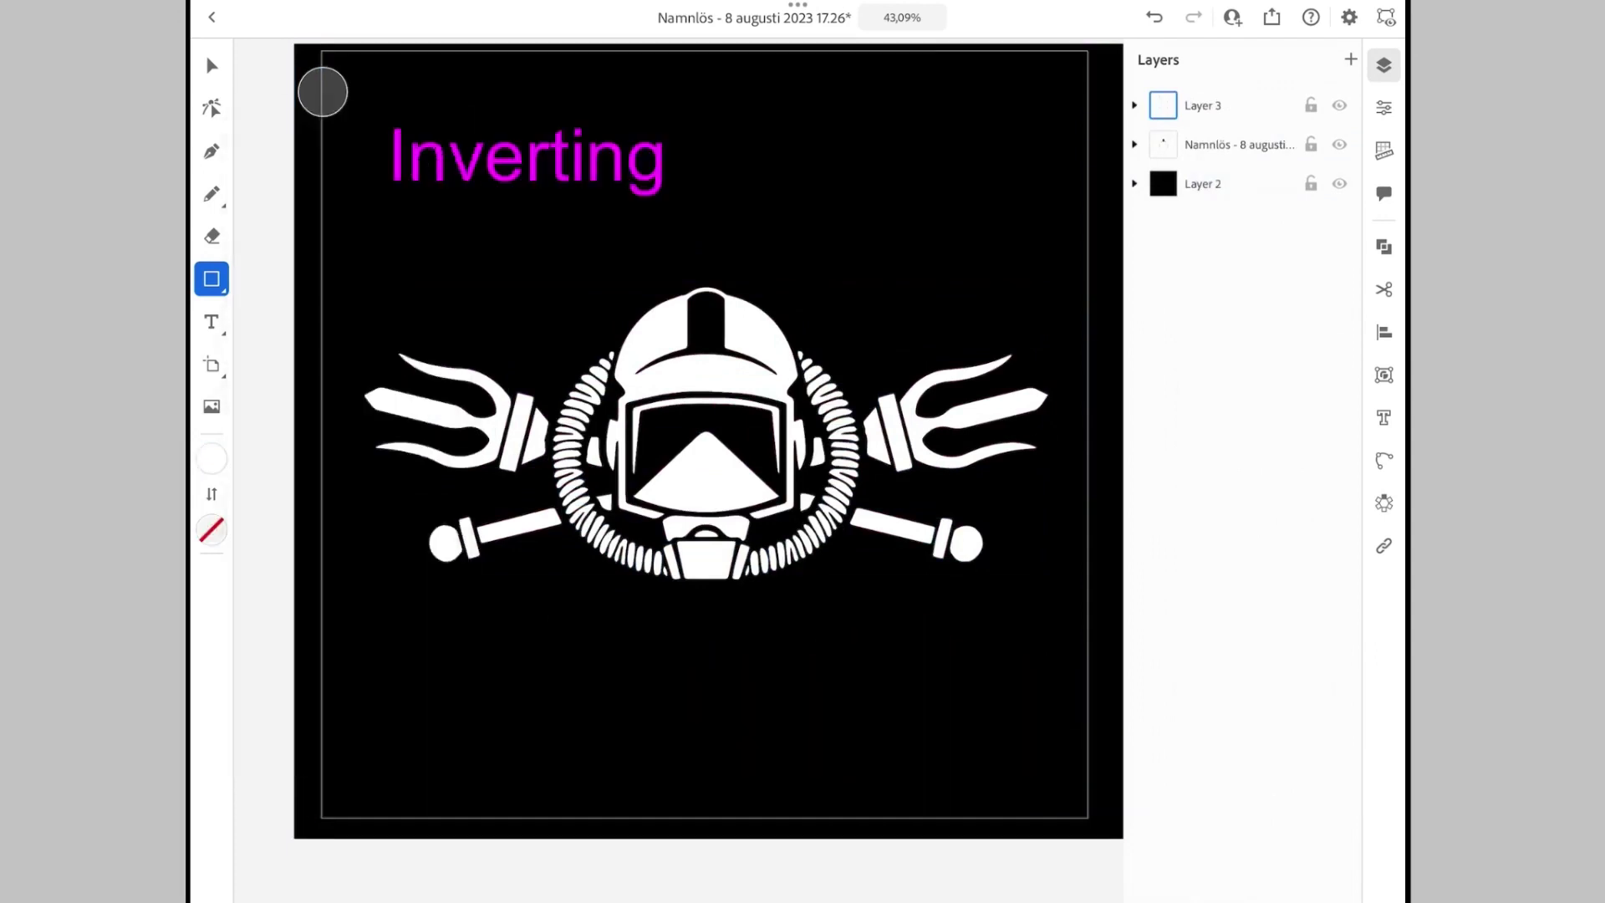
pyautogui.moveTo(307, 54); pyautogui.dragTo(1122, 829)
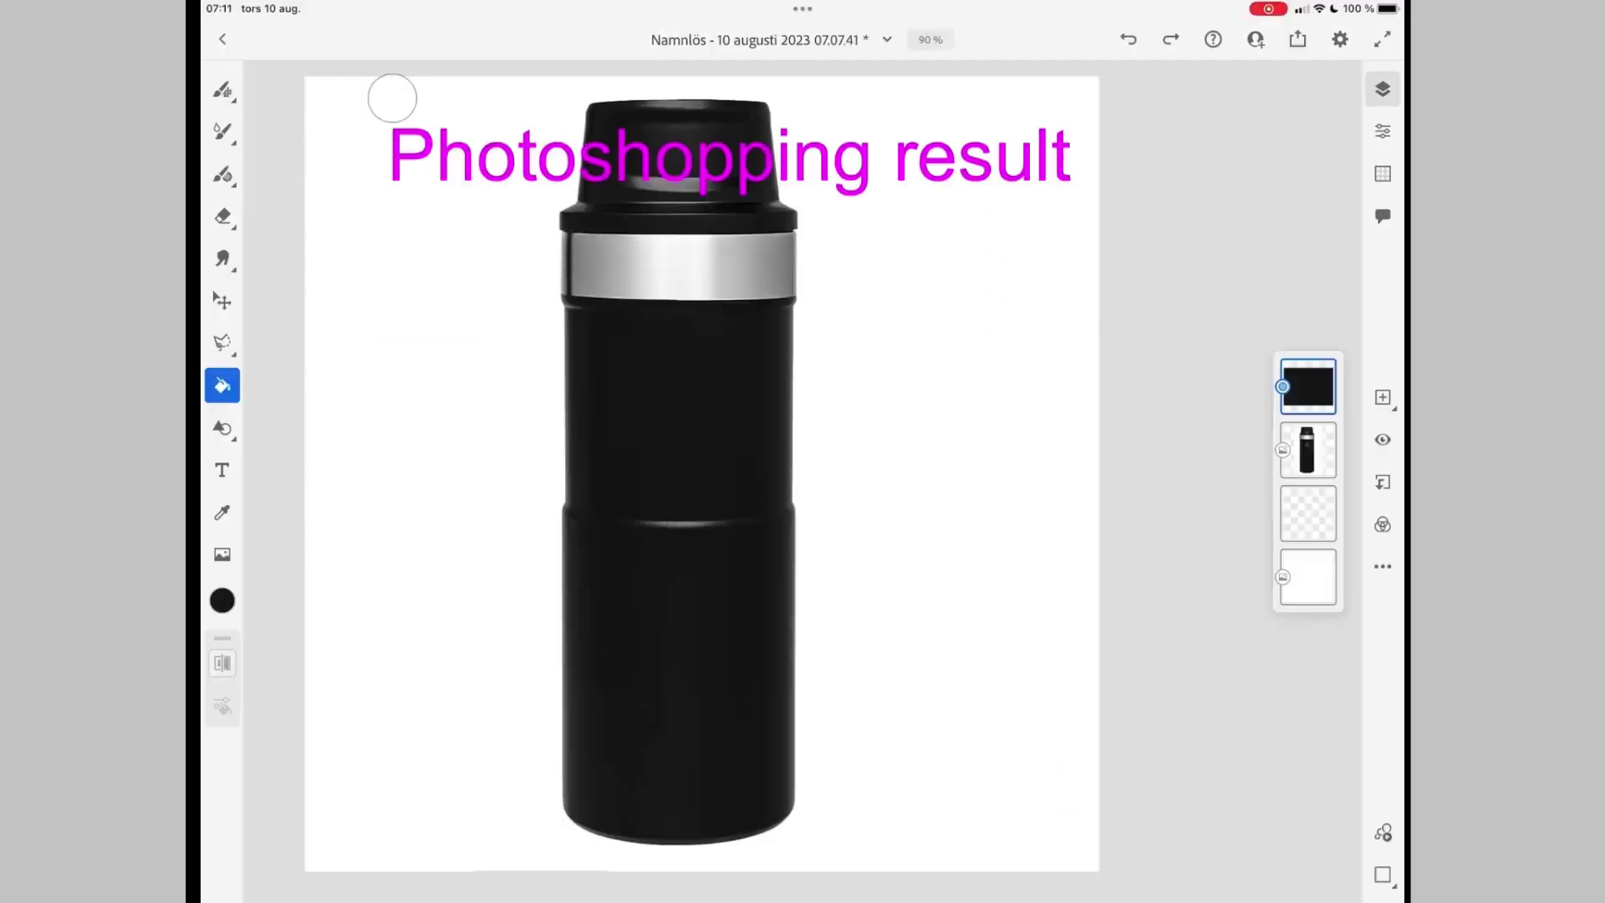
# Place the emblem image, shrink it, move it higher on the mug and commit with Klar.
pyautogui.click(222, 554)
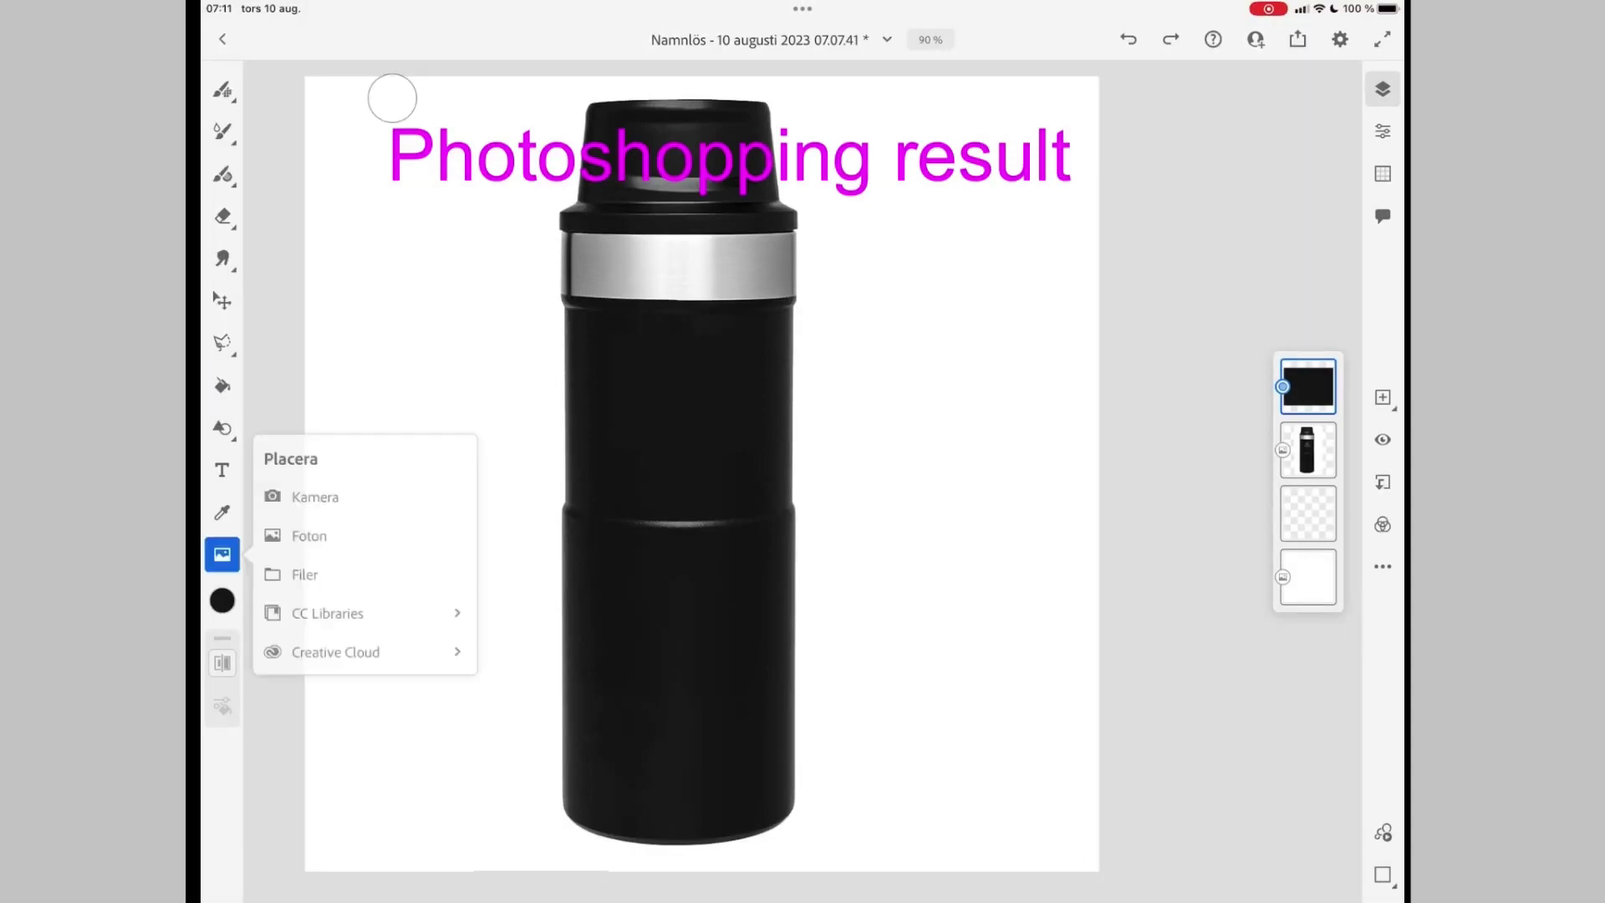
pyautogui.click(325, 536)
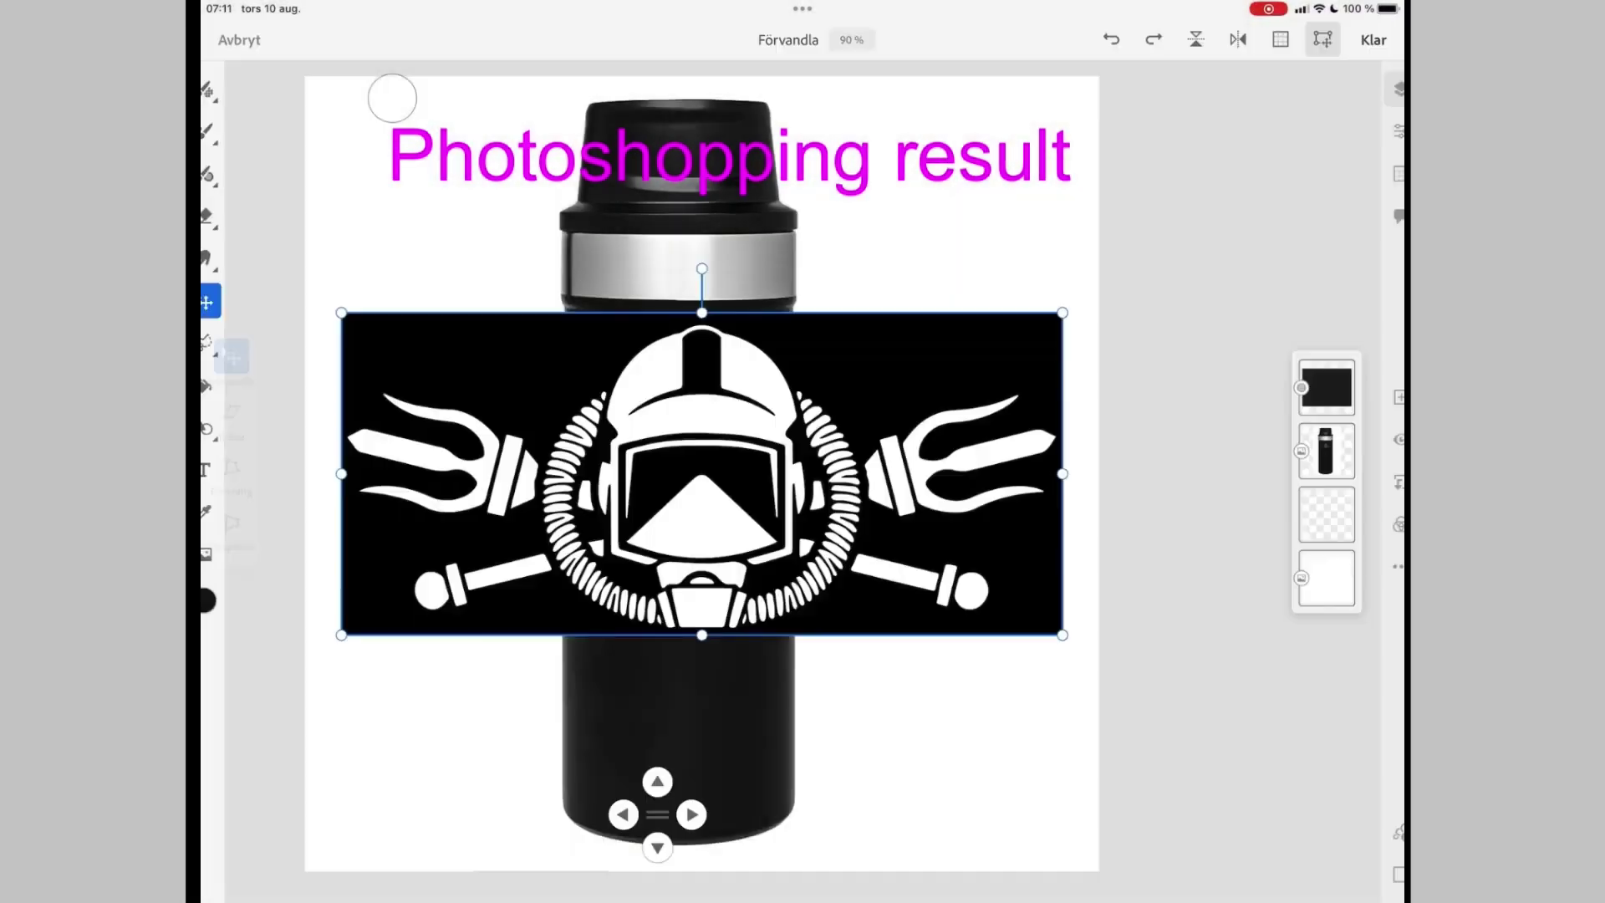
pyautogui.moveTo(1063, 314); pyautogui.dragTo(590, 476)
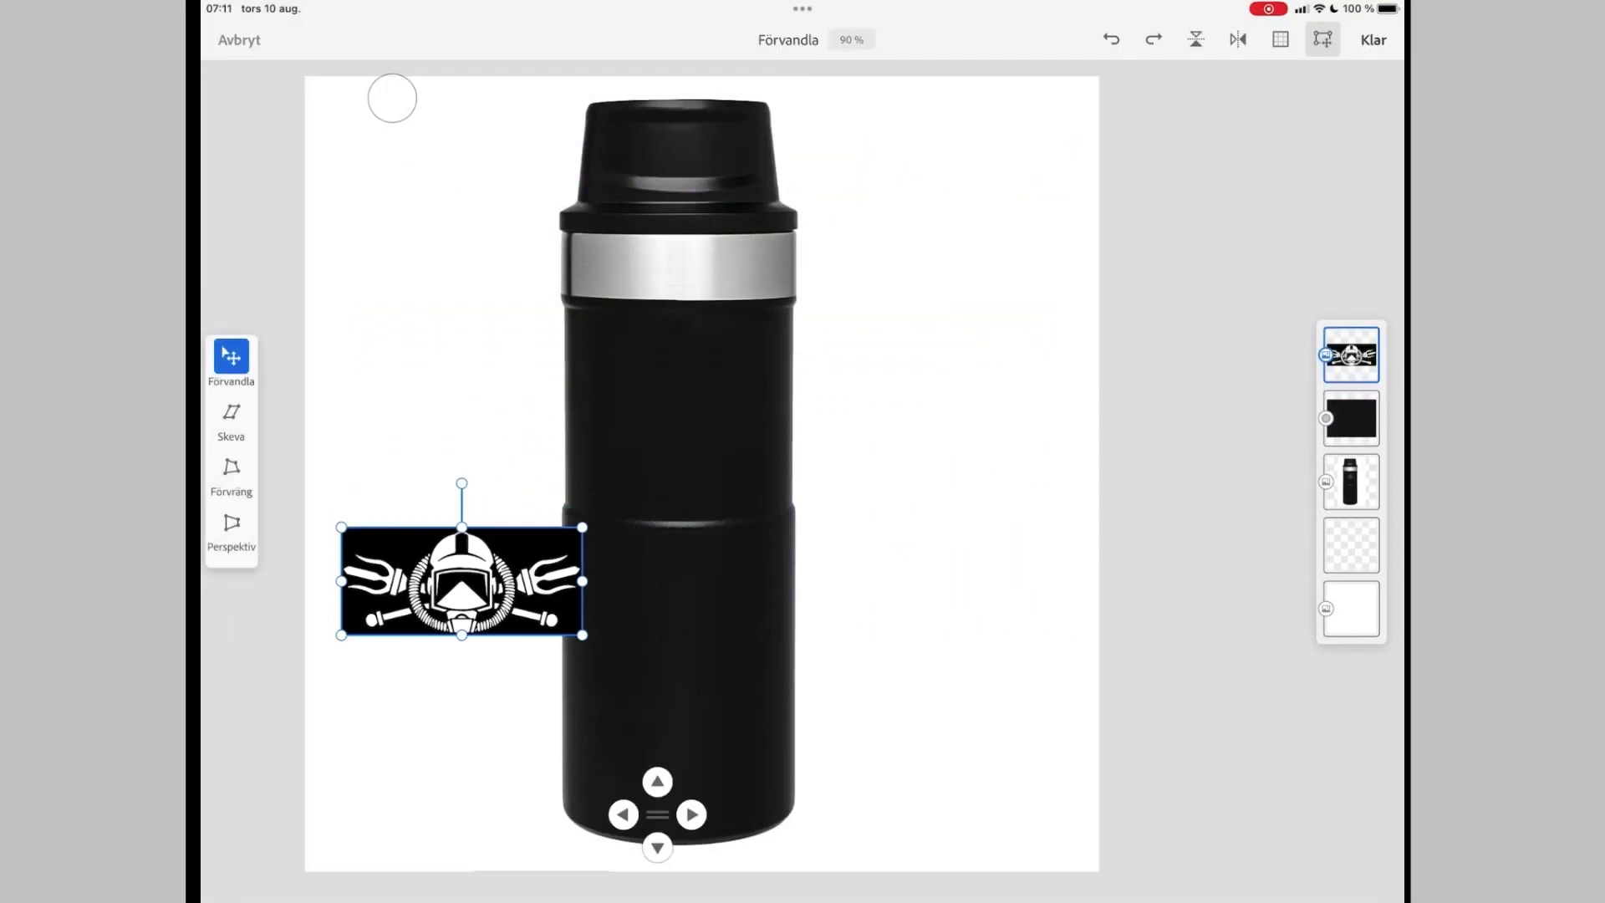
pyautogui.moveTo(464, 557); pyautogui.dragTo(677, 395)
pyautogui.moveTo(783, 445); pyautogui.dragTo(773, 433)
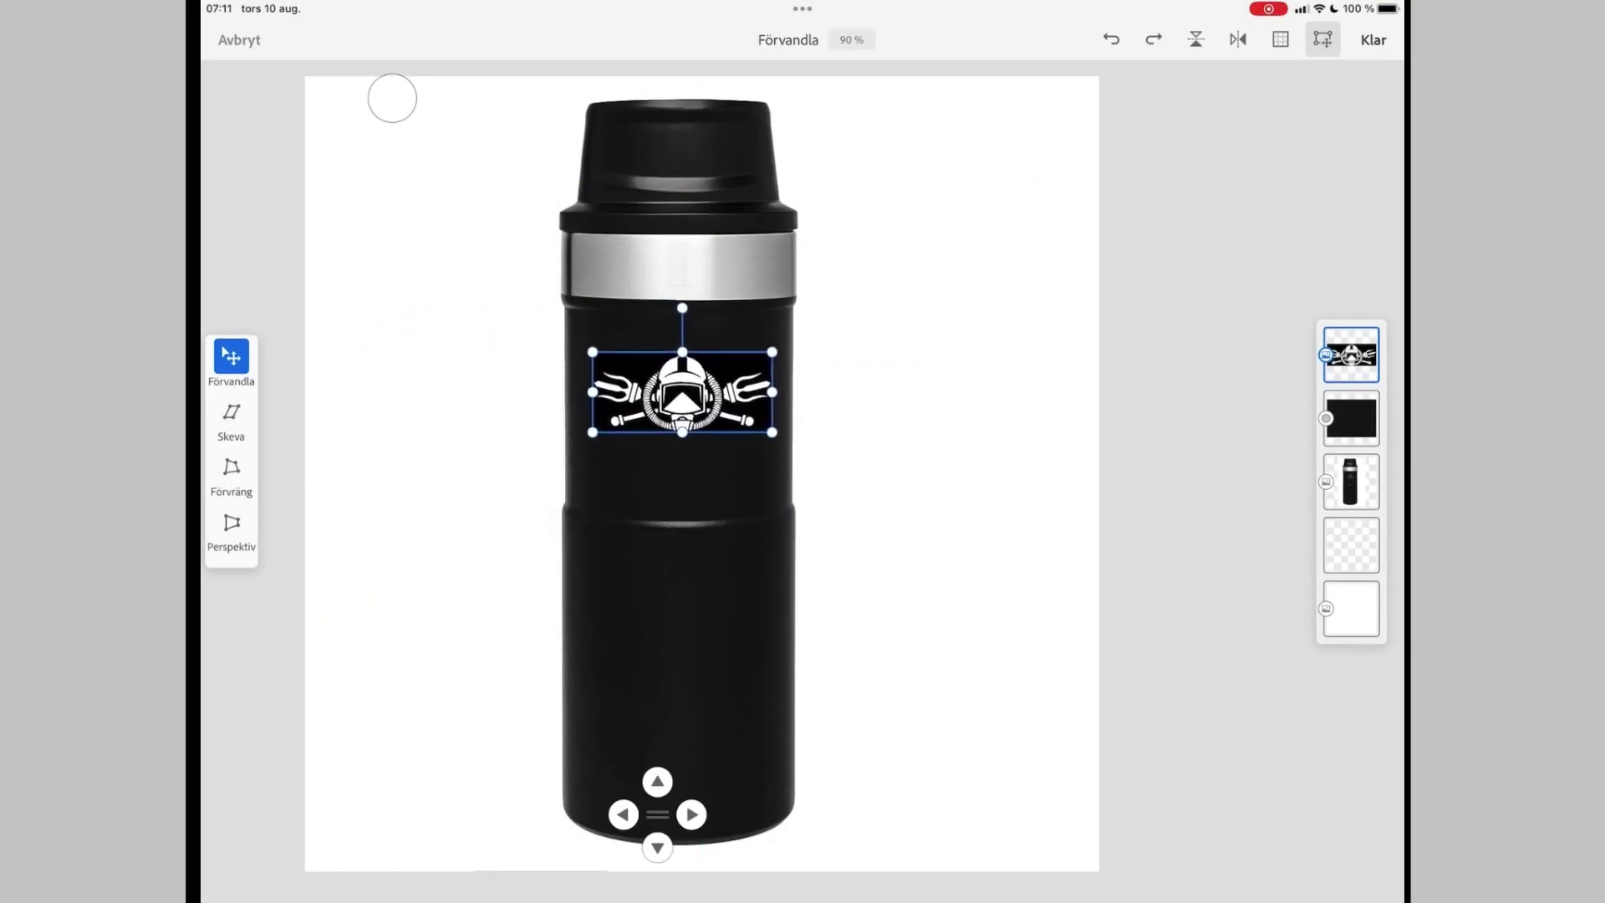
pyautogui.click(1372, 39)
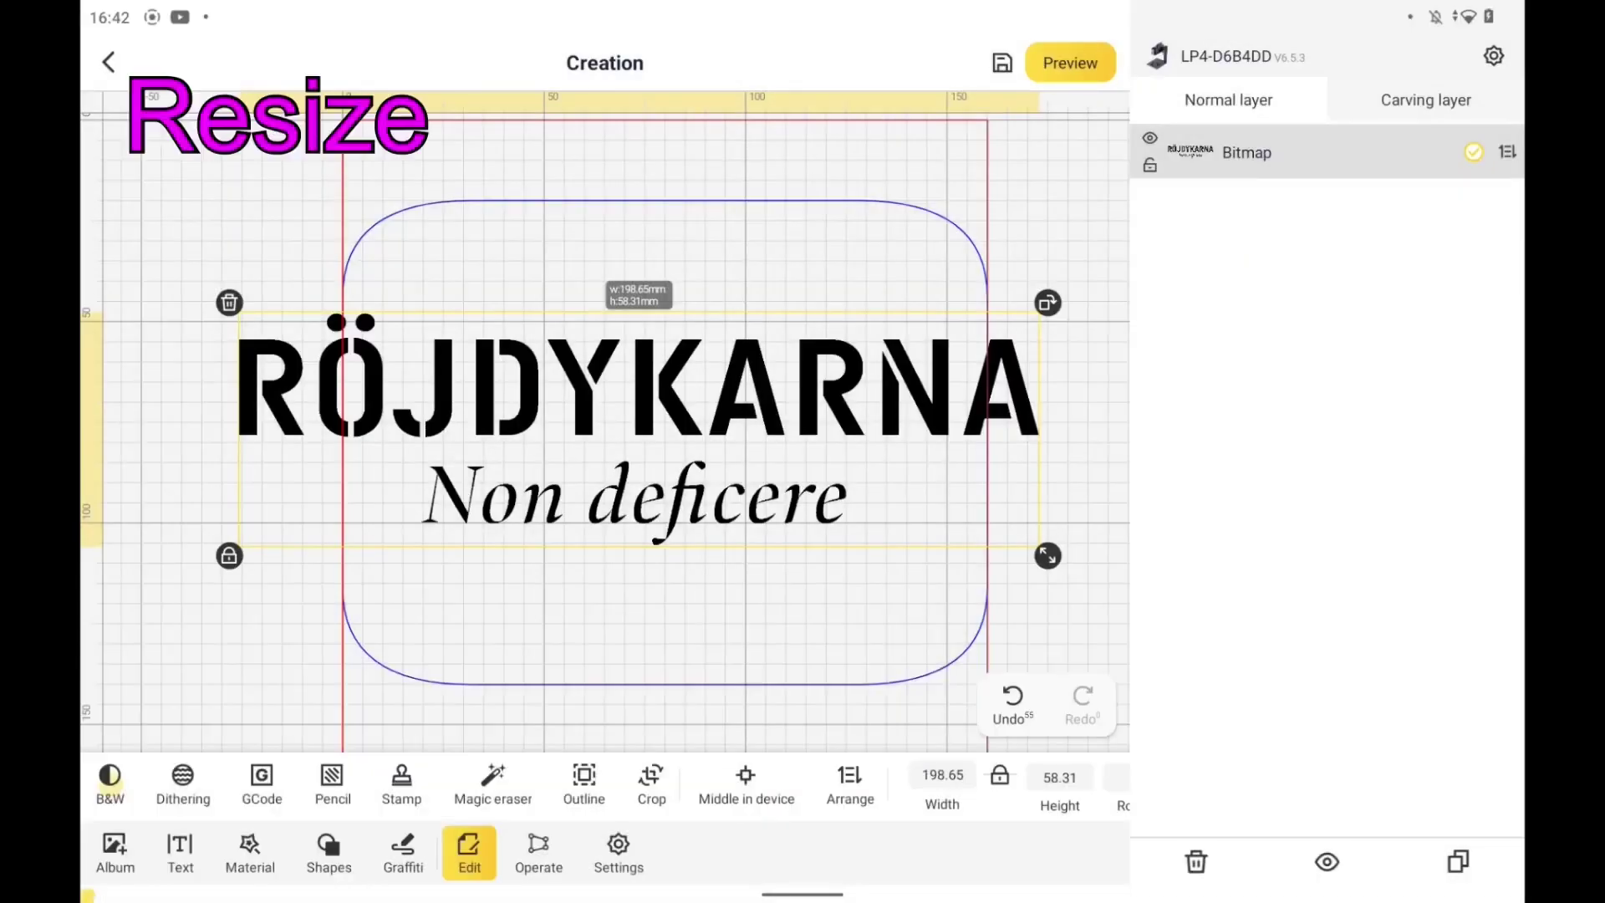
# Set the text logo's width to 60 mm.
pyautogui.click(942, 776)
pyautogui.click(1007, 499)
pyautogui.click(942, 629)
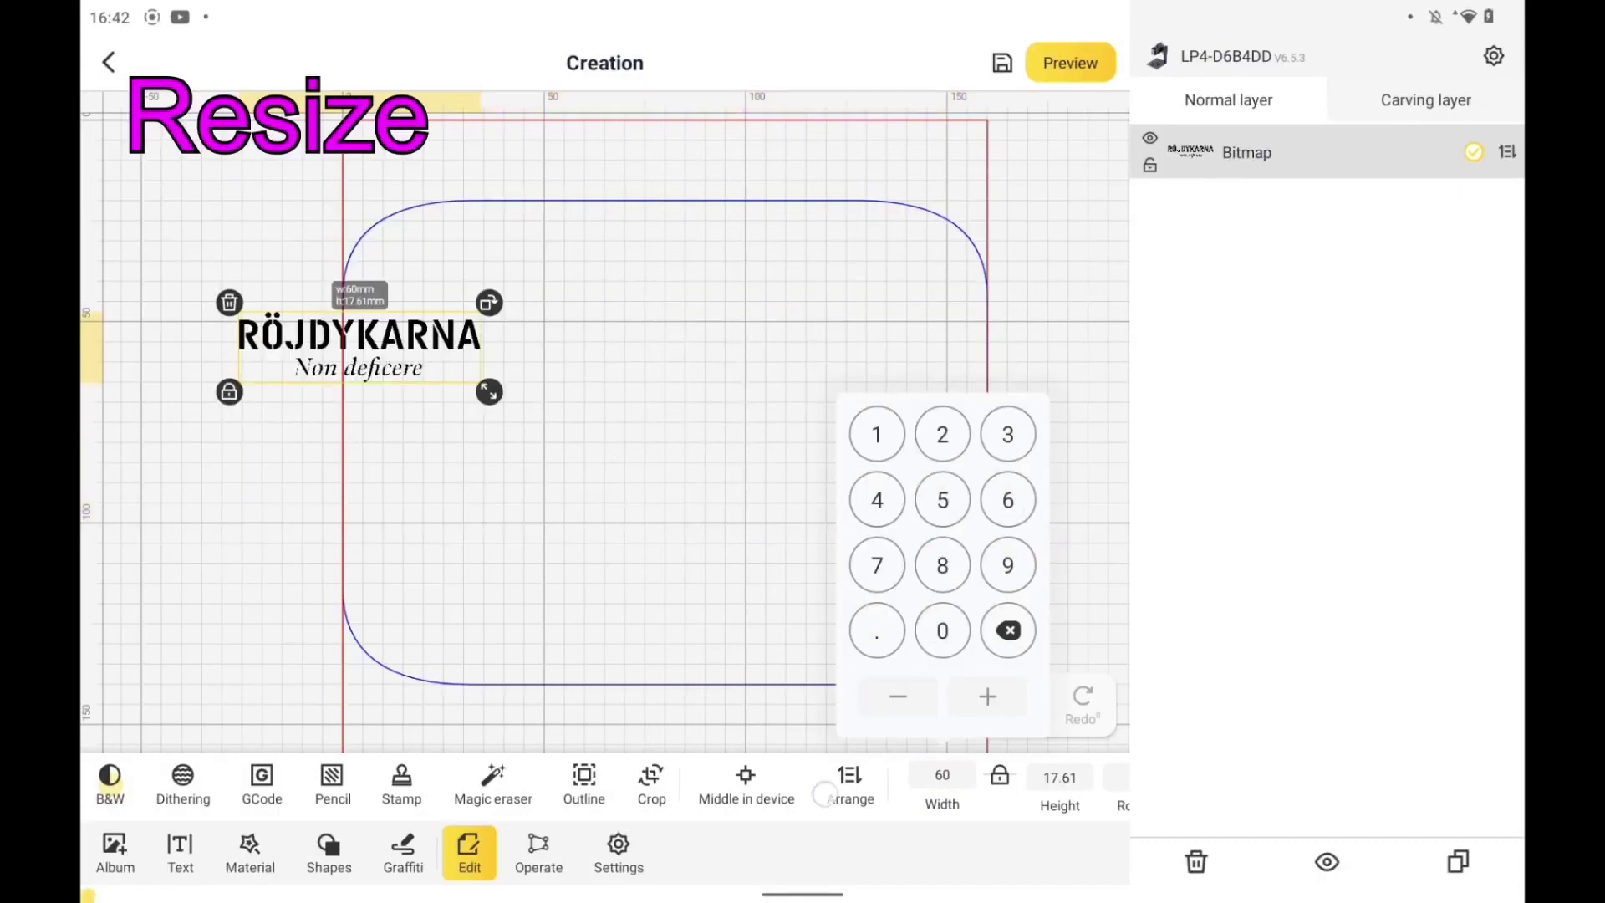
pyautogui.click(745, 783)
pyautogui.hscroll(3, 626, 784)
# Rotate the text logo 90° and centre it with Middle in device.
pyautogui.click(825, 777)
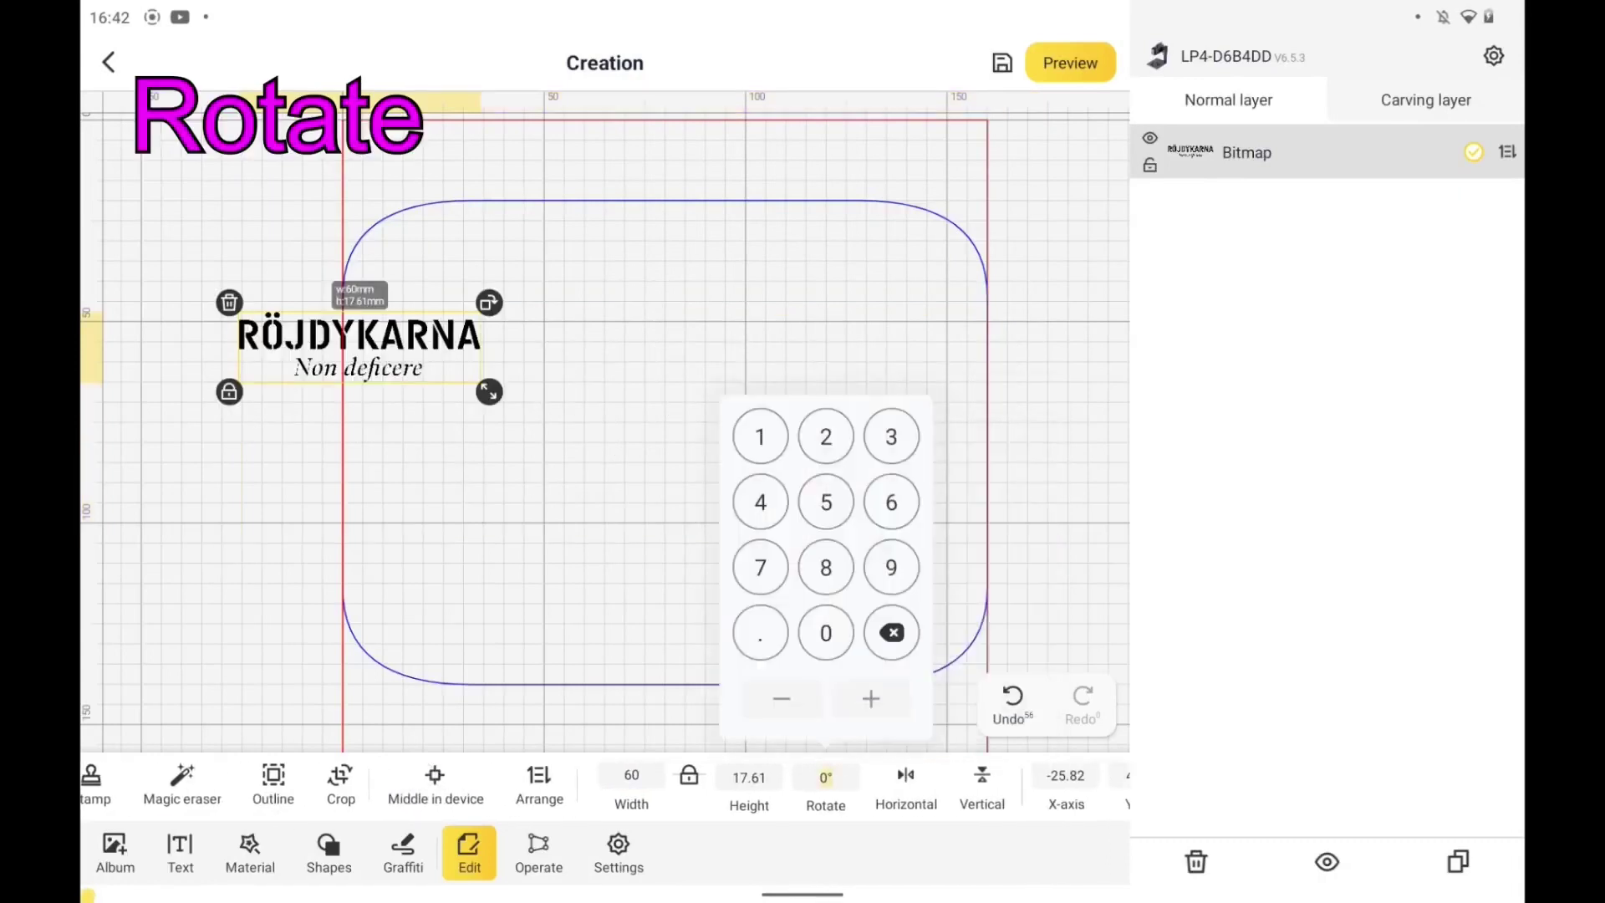
pyautogui.click(892, 568)
pyautogui.click(825, 632)
pyautogui.click(565, 502)
pyautogui.click(435, 783)
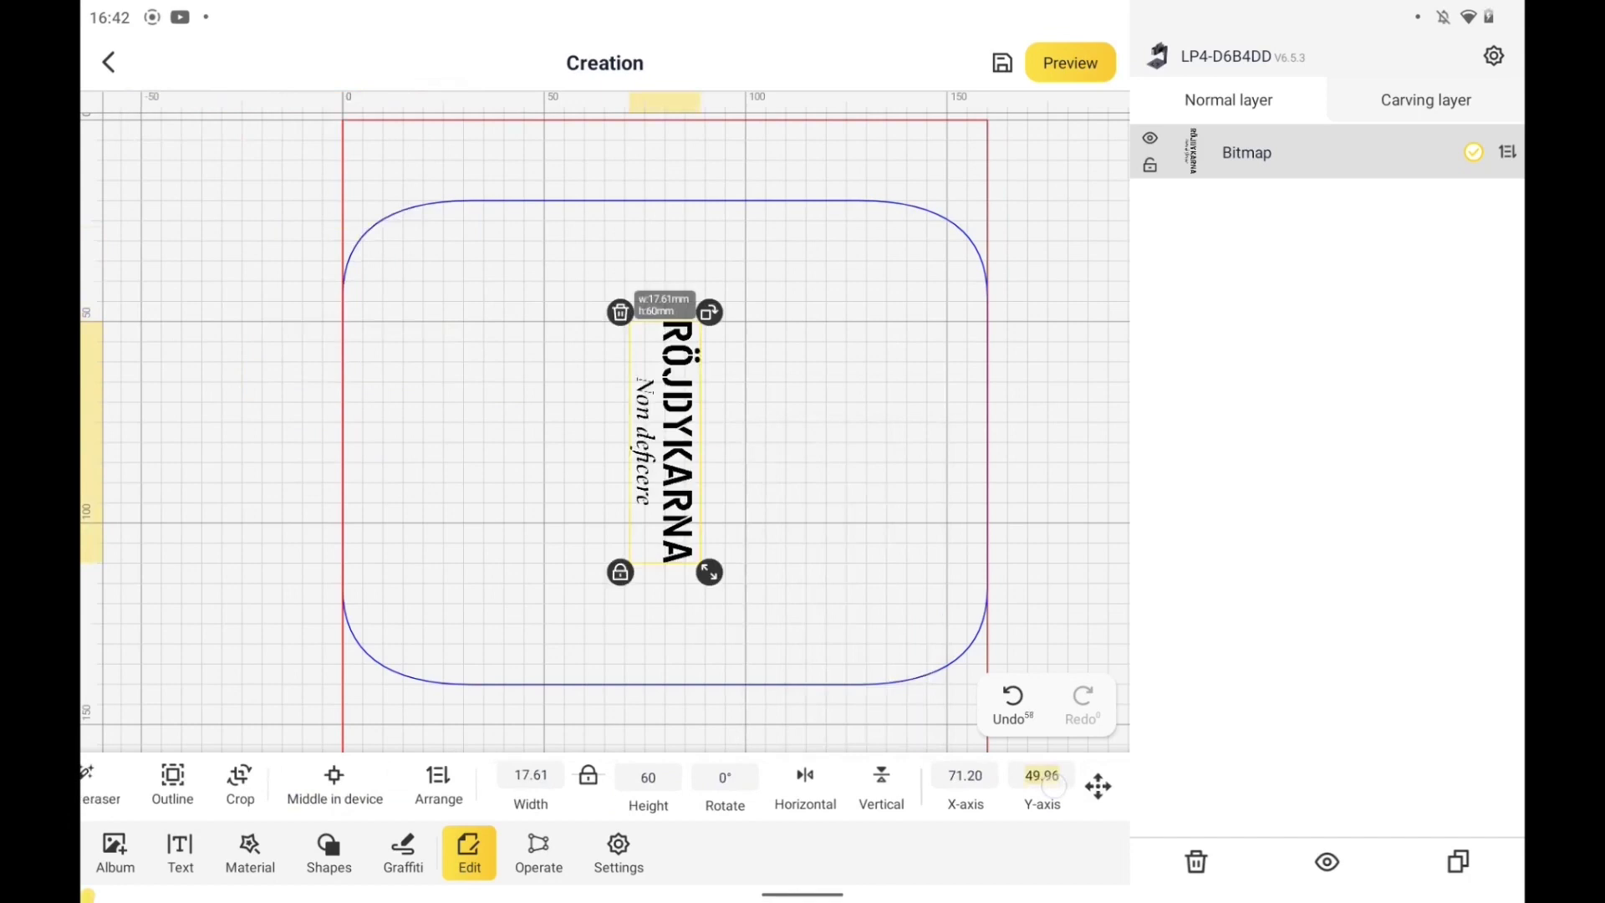
# Enter 40 as the text logo's Y-axis position.
pyautogui.click(1041, 775)
pyautogui.click(976, 499)
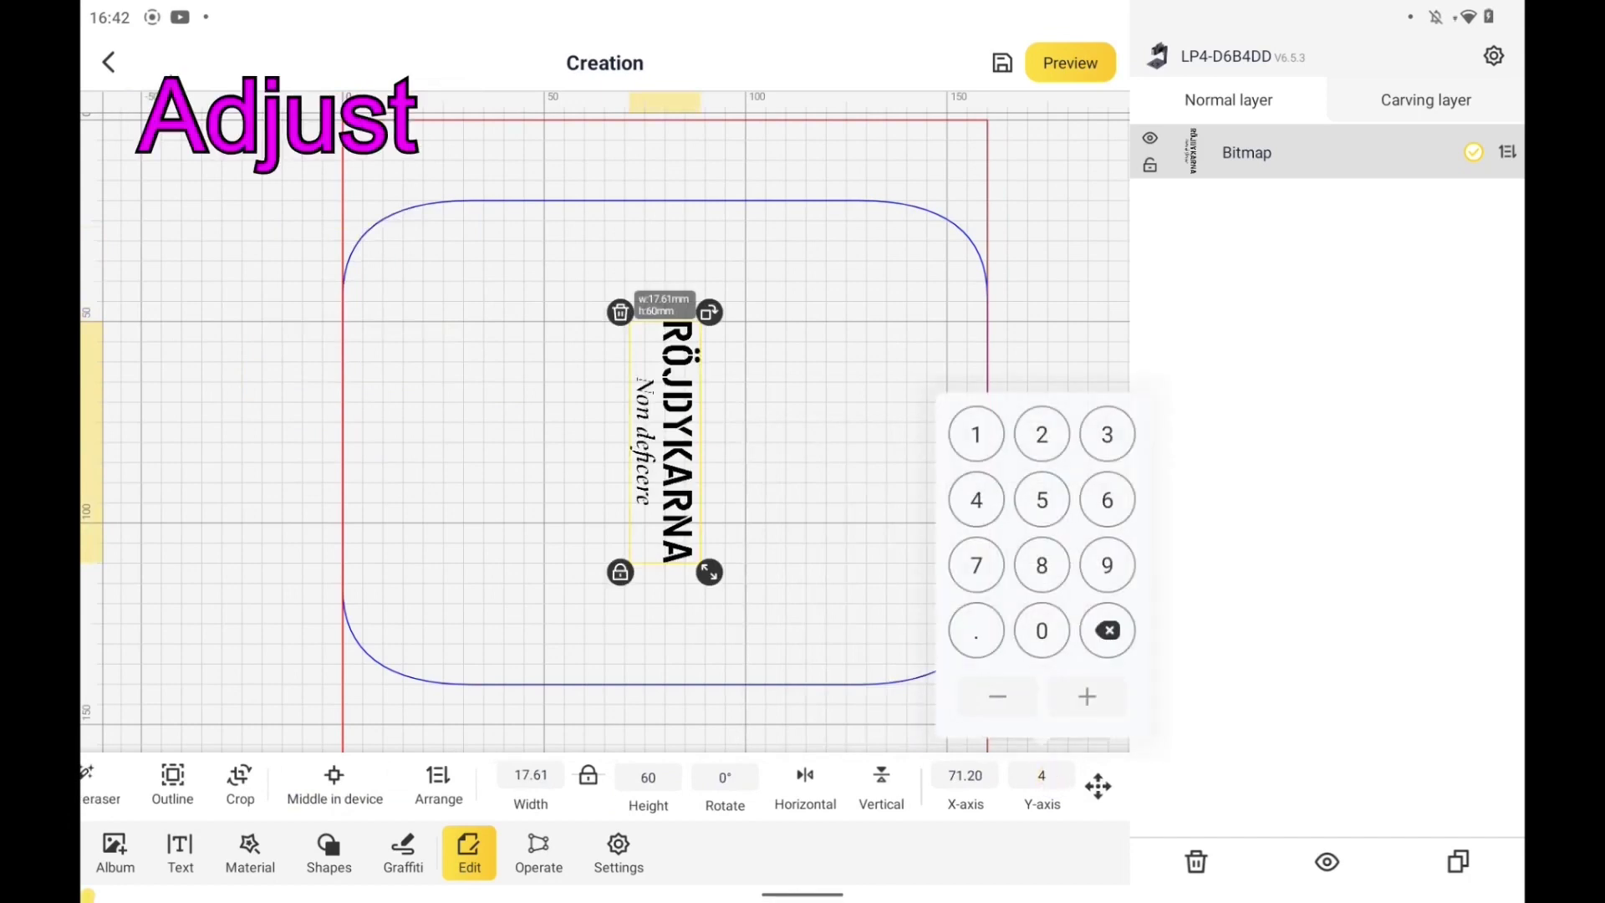
pyautogui.click(1041, 631)
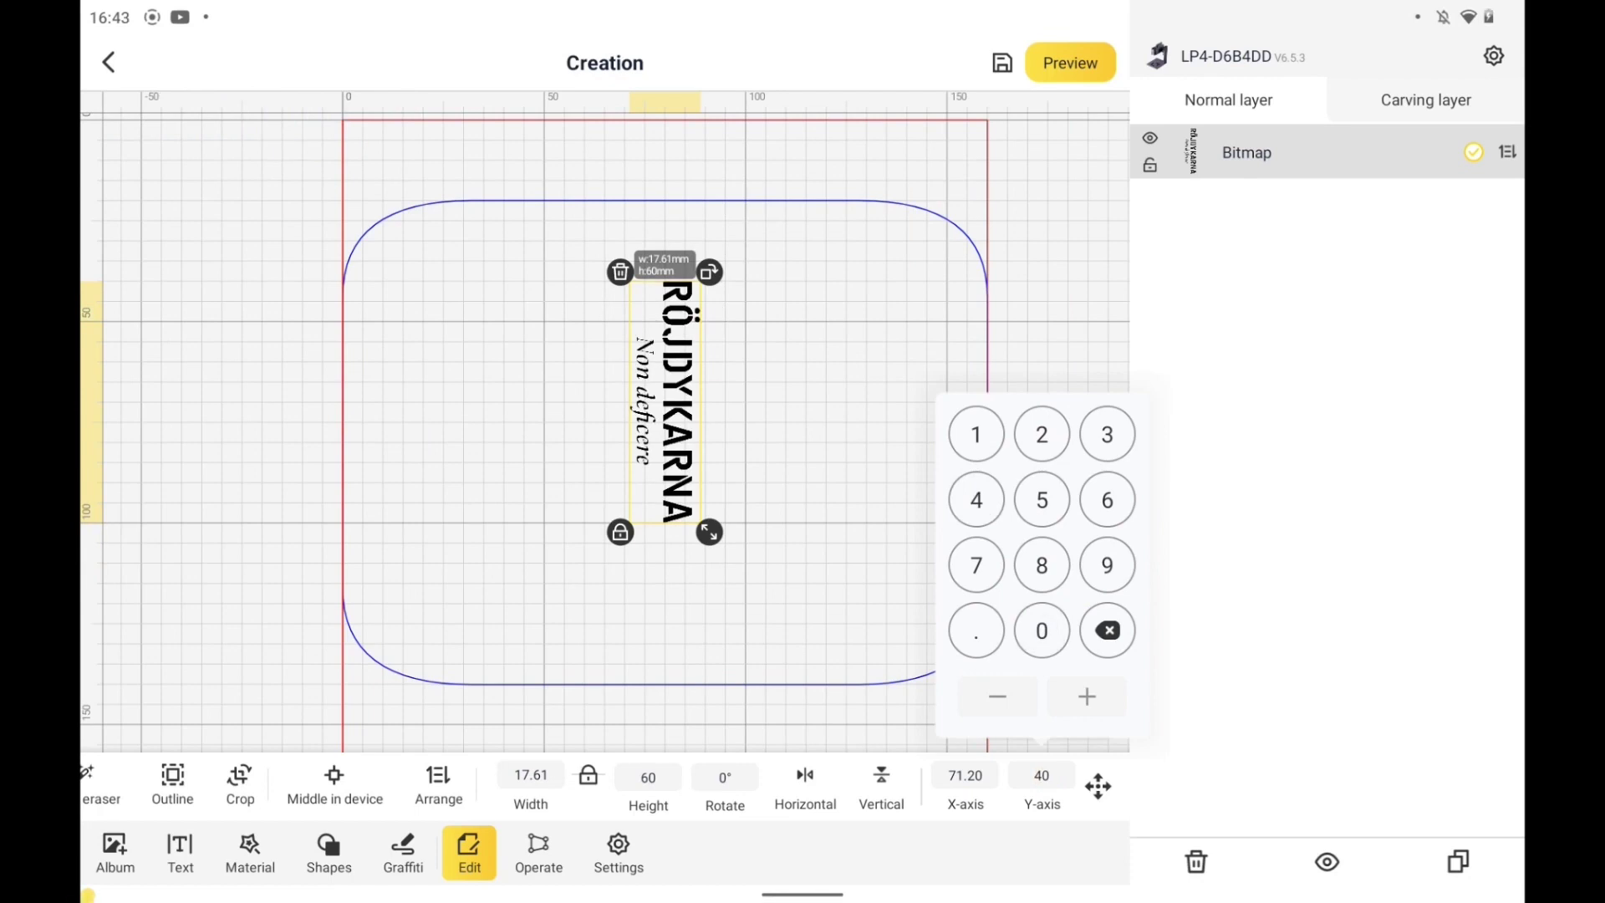
# Apply the Y = 40 position and close the number keypad.
pyautogui.click(814, 376)
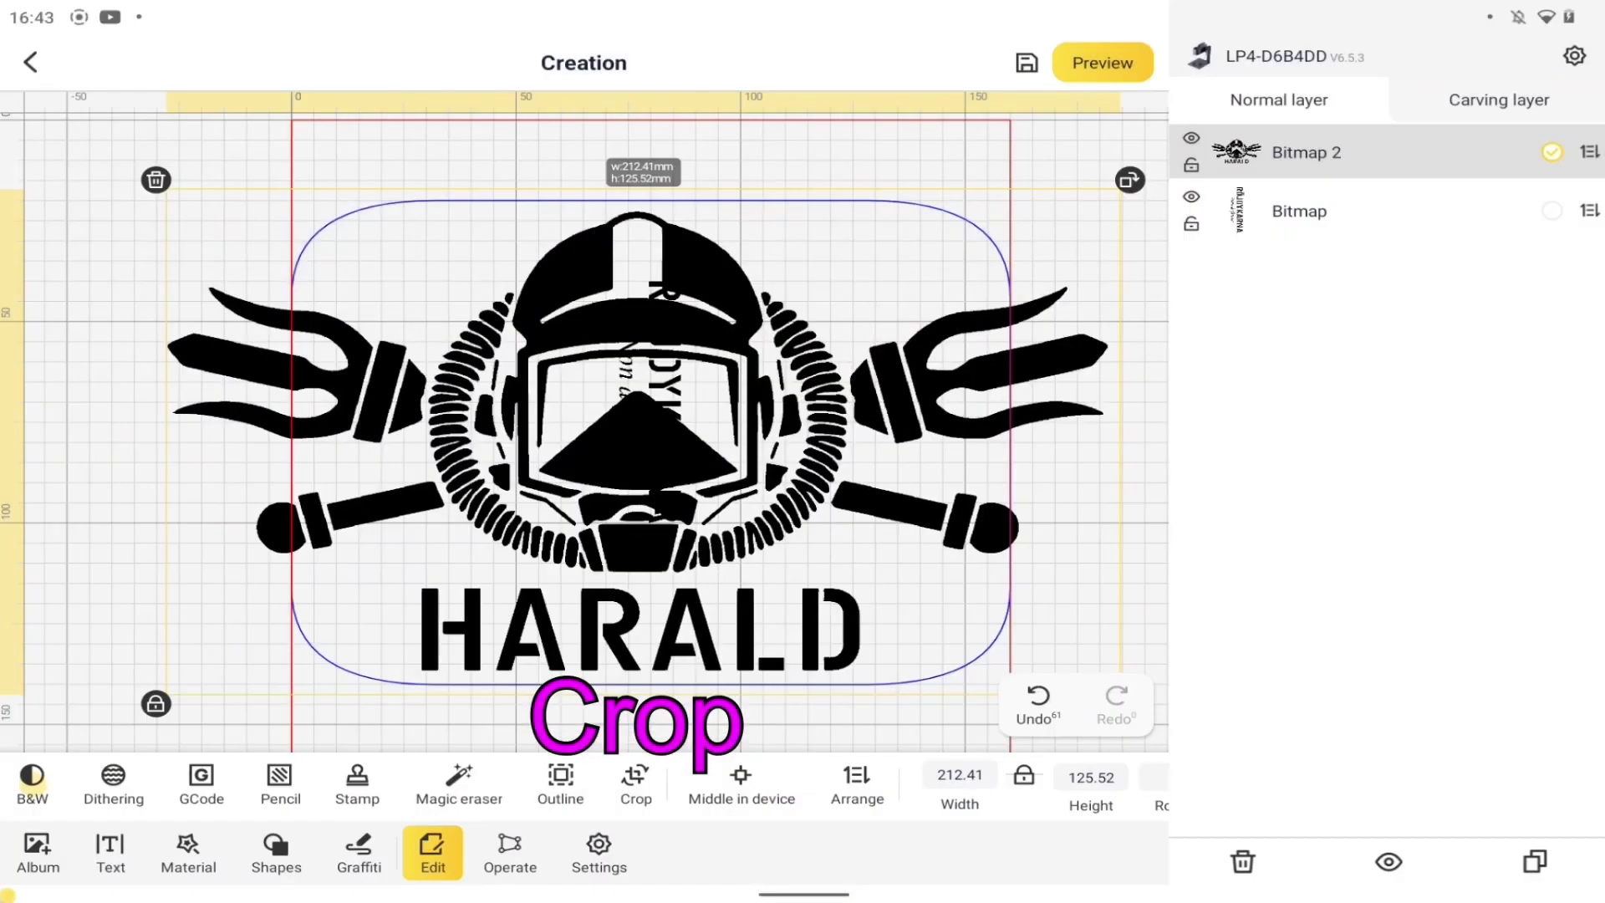
pyautogui.write('60')
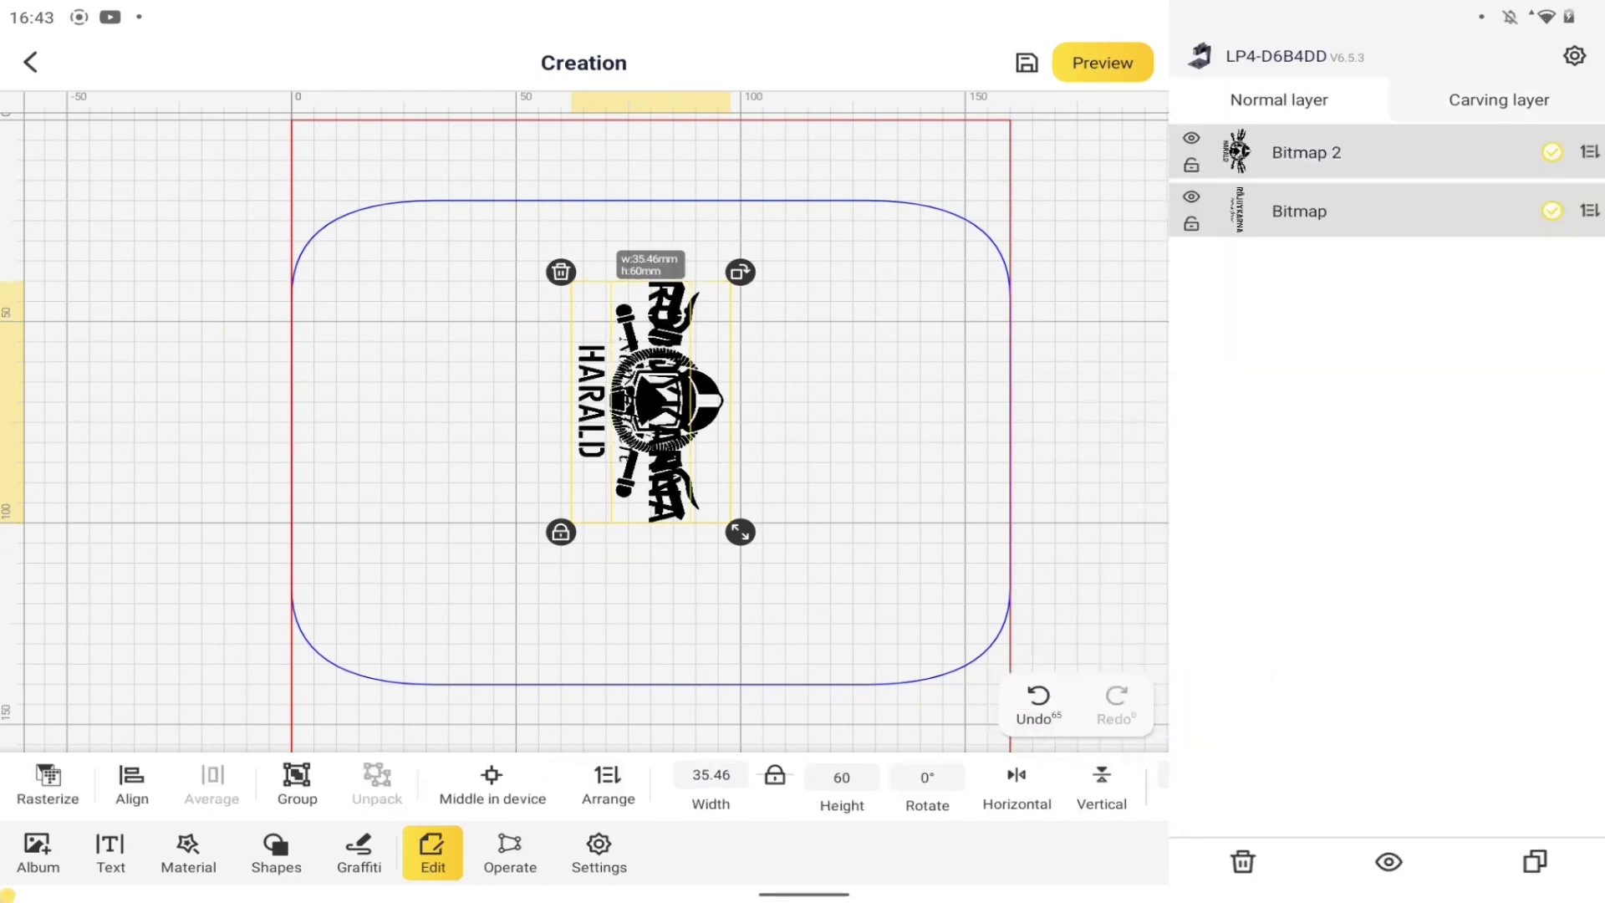
# On the Carving tab, give Bitmap 2 (emblem) 100% power, 4% depth and 1 pass.
pyautogui.click(1497, 99)
pyautogui.click(1306, 188)
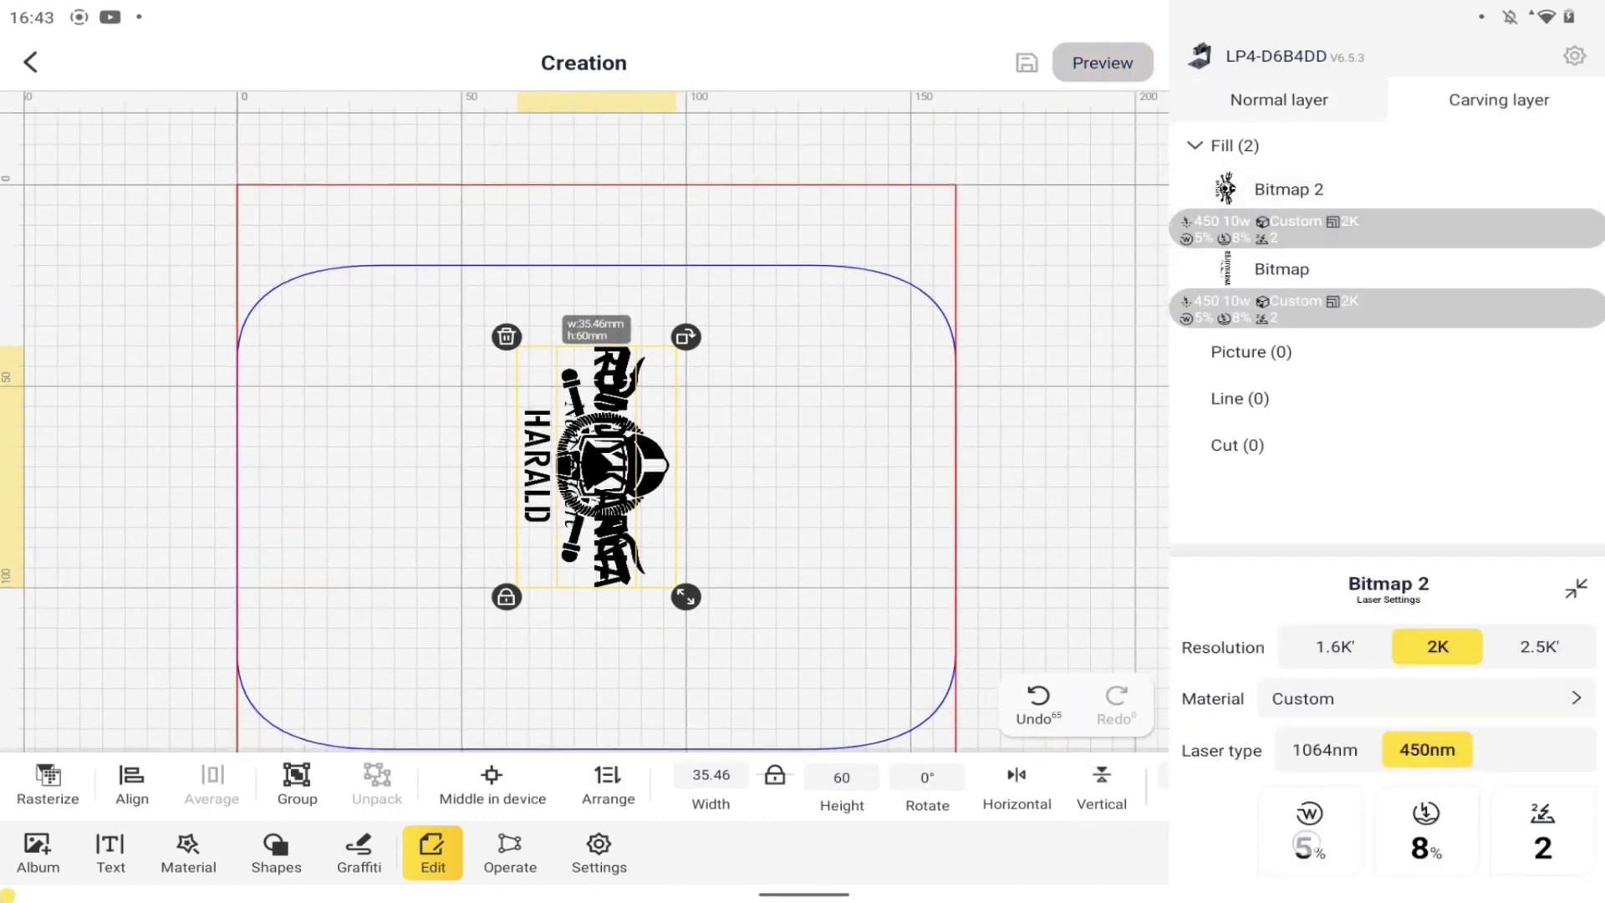
pyautogui.click(1308, 831)
pyautogui.scroll(-10, 804, 777)
pyautogui.scroll(-15, 803, 777)
pyautogui.scroll(-10, 804, 778)
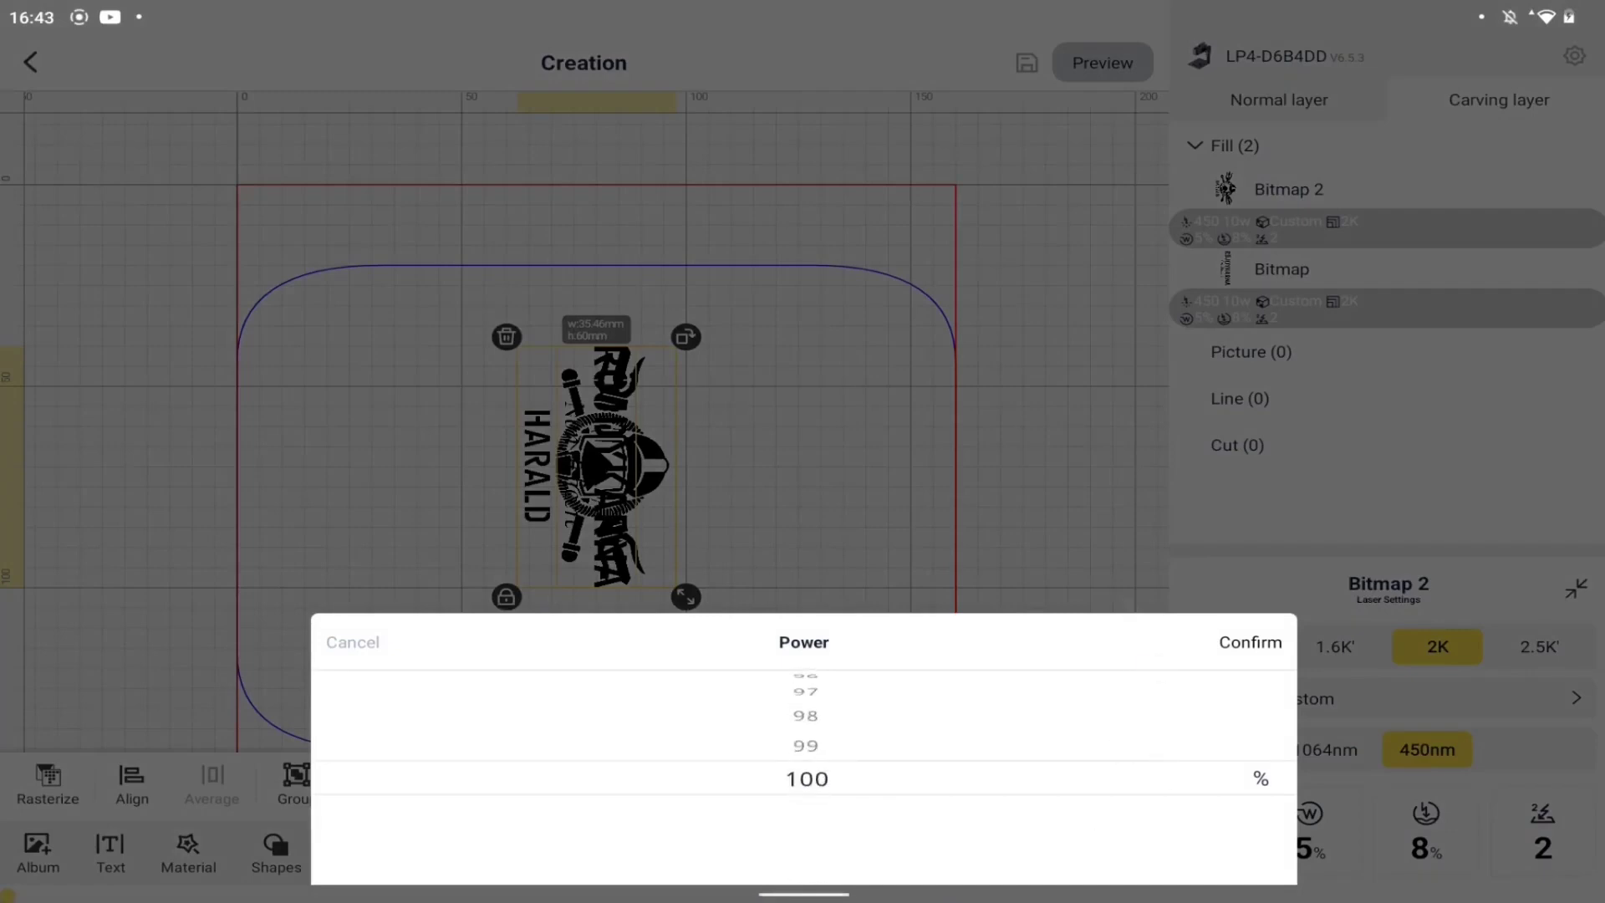
pyautogui.click(1249, 642)
pyautogui.click(1426, 830)
pyautogui.scroll(-2, 804, 778)
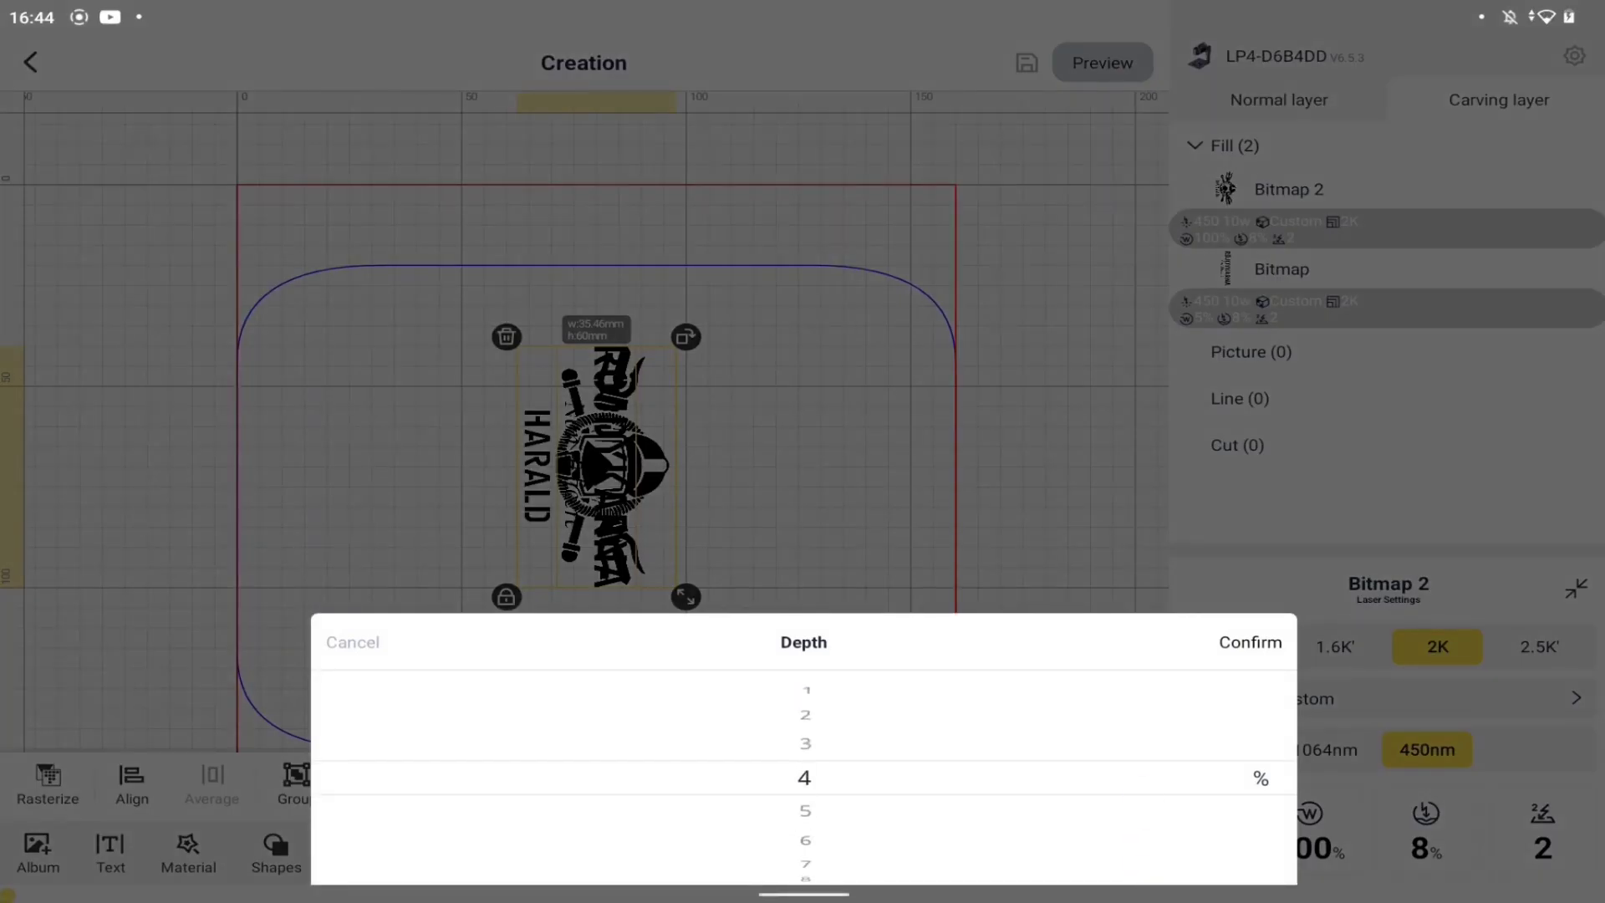
pyautogui.click(1251, 642)
pyautogui.click(1542, 848)
pyautogui.scroll(1, 803, 777)
pyautogui.click(1250, 643)
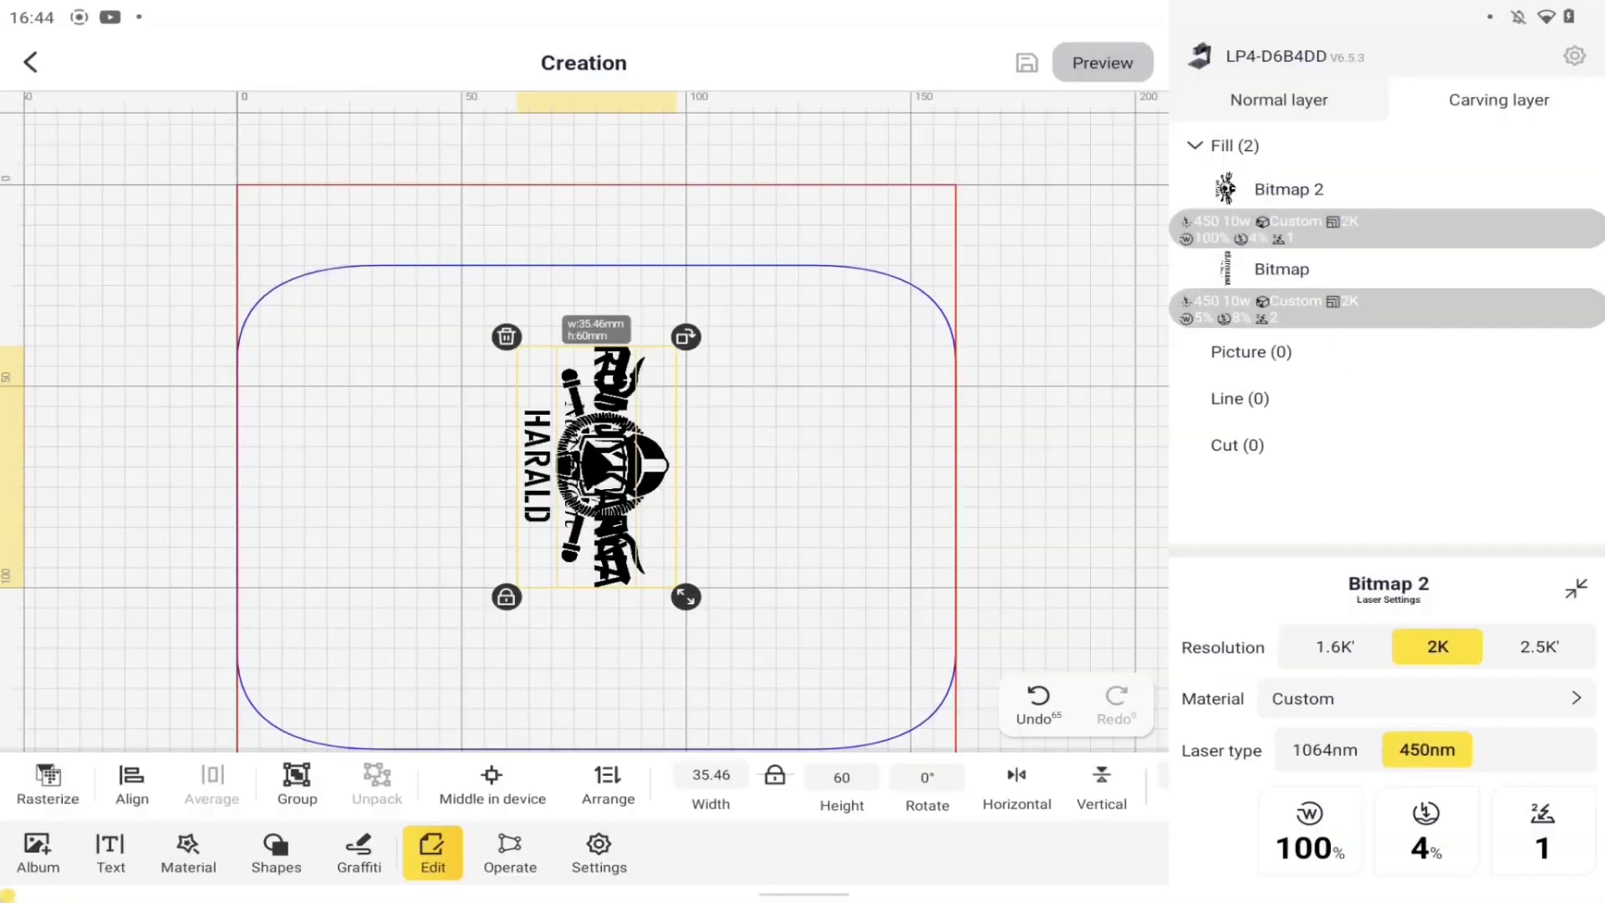
# Give Bitmap (text logo) 100% power, 4% depth and 1 pass.
pyautogui.click(1281, 268)
pyautogui.click(1308, 830)
pyautogui.scroll(-10, 803, 777)
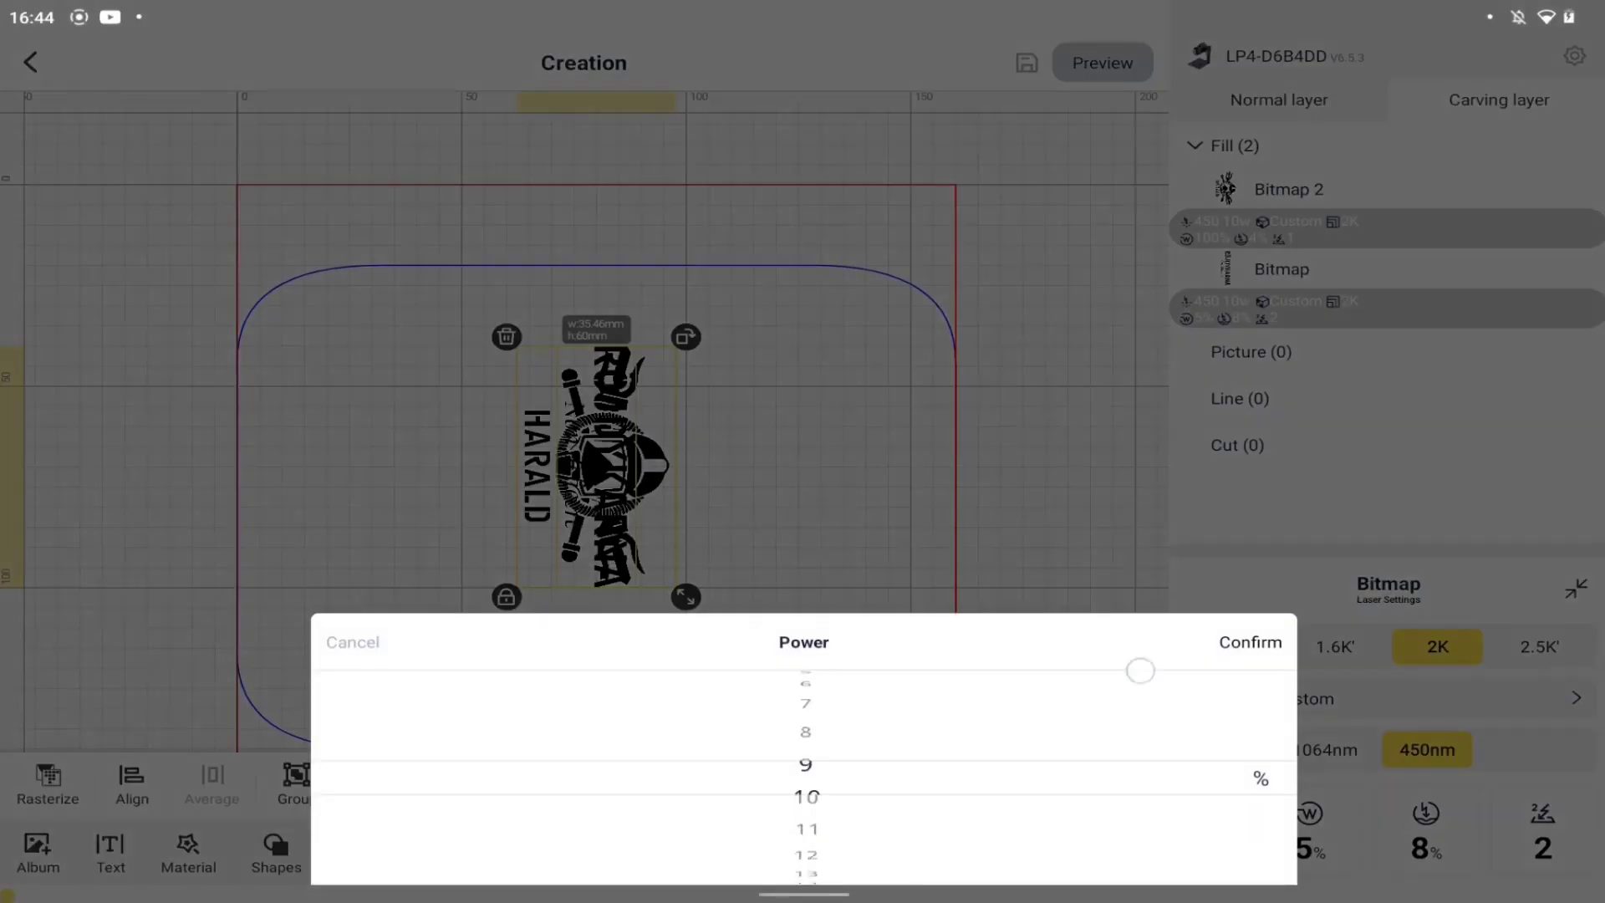
pyautogui.scroll(-15, 804, 777)
pyautogui.scroll(-10, 804, 777)
pyautogui.scroll(-6, 804, 777)
pyautogui.click(1250, 643)
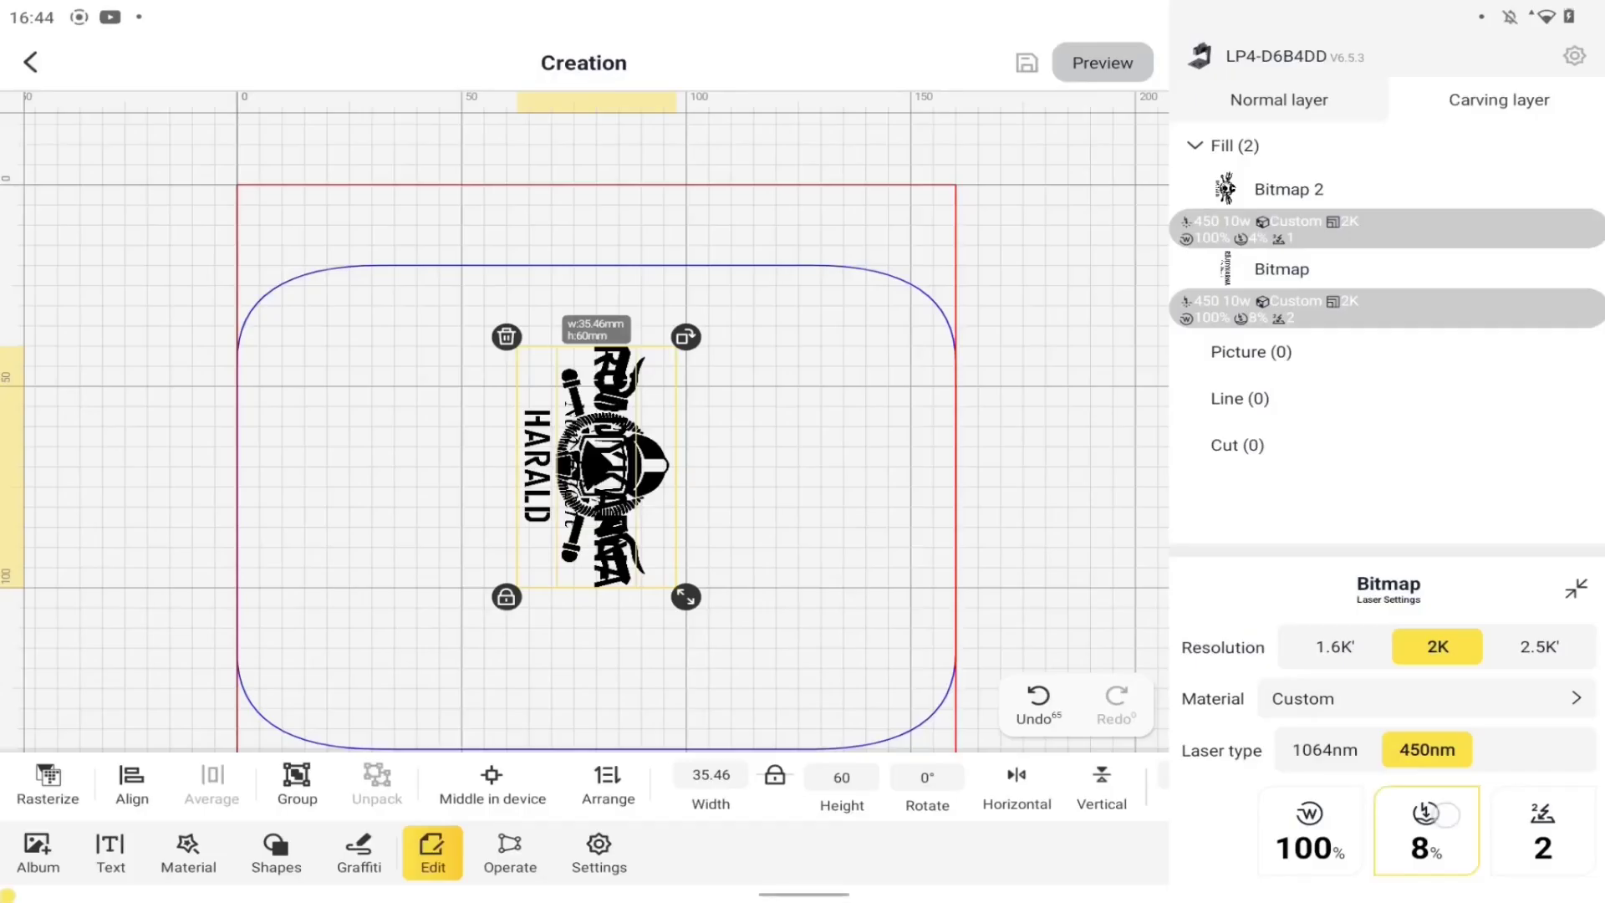
pyautogui.click(1426, 830)
pyautogui.scroll(4, 803, 777)
pyautogui.click(1250, 642)
pyautogui.click(1543, 848)
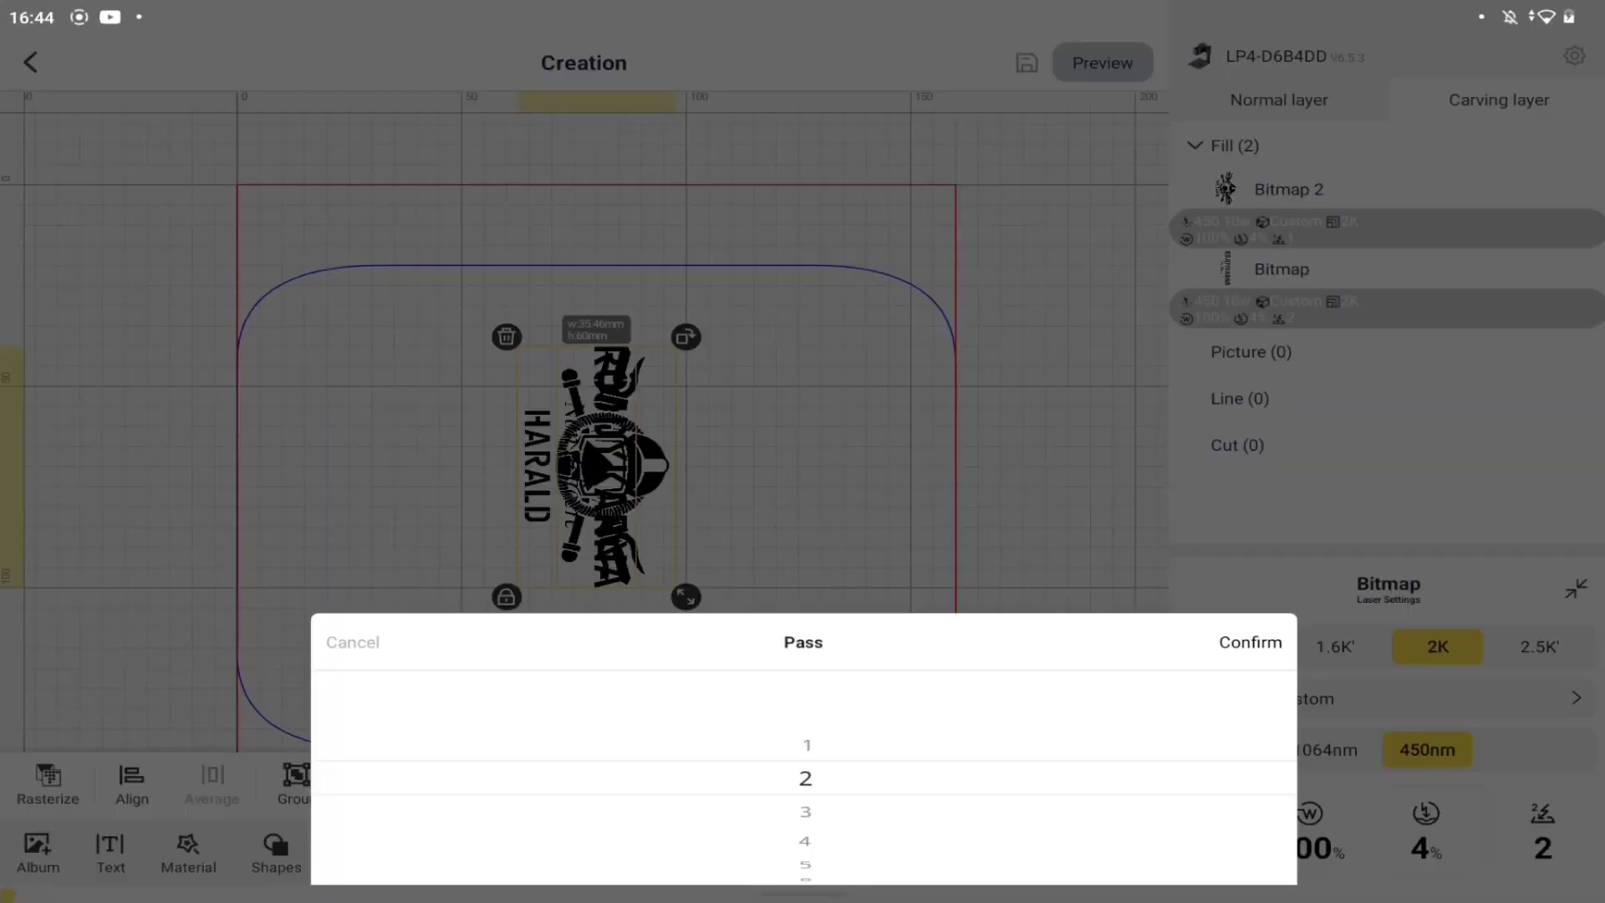
pyautogui.scroll(1, 804, 777)
pyautogui.click(1249, 642)
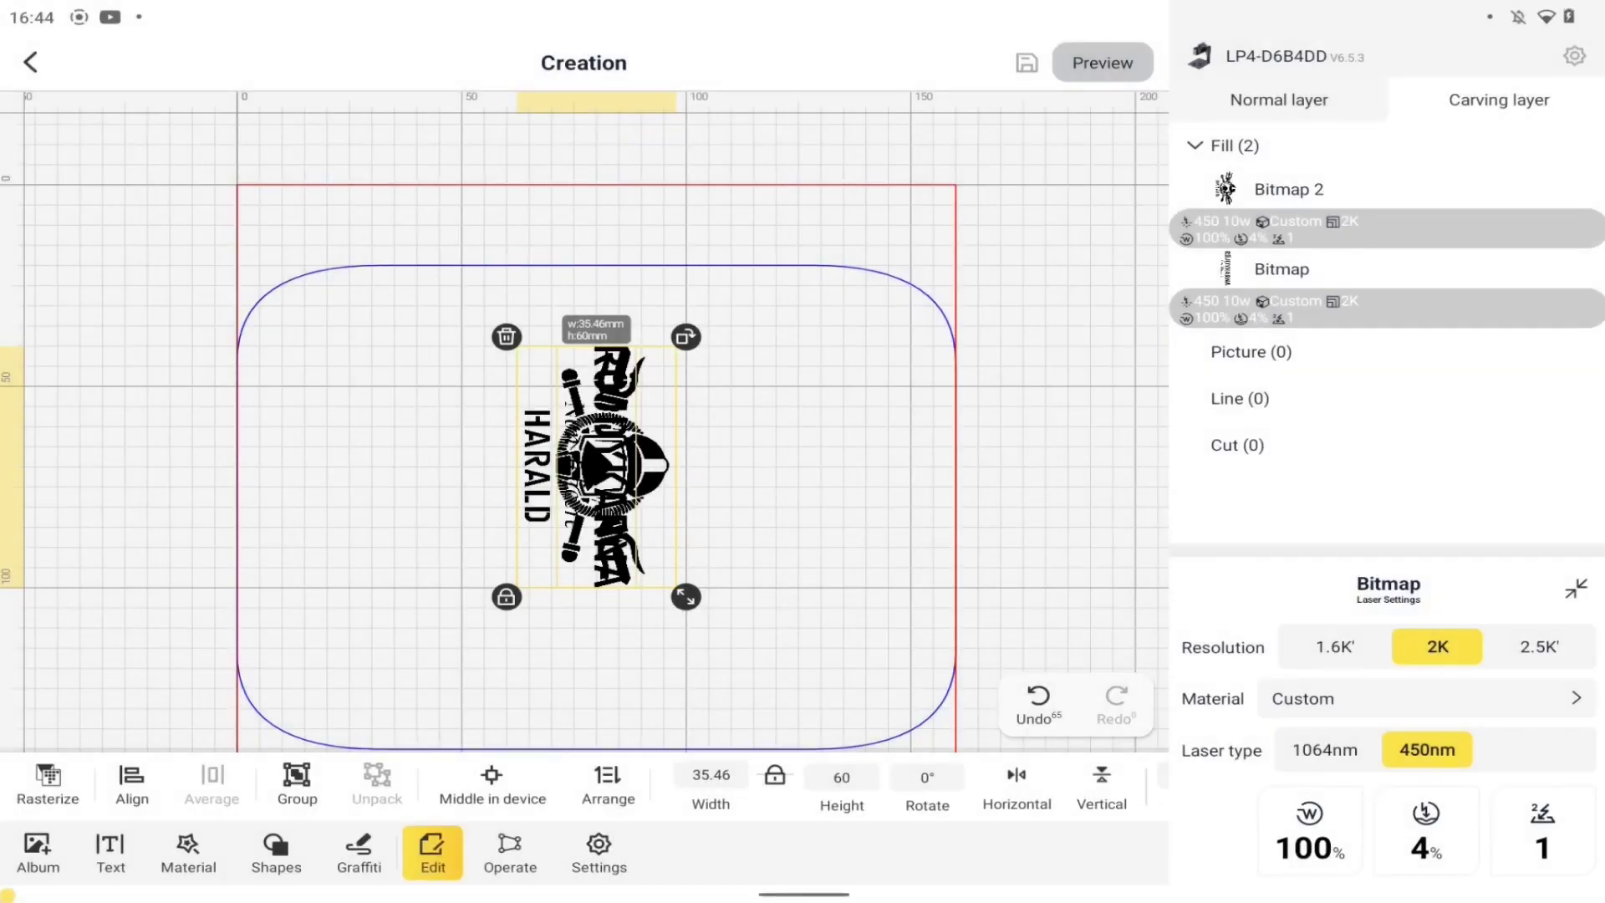
# Hide the Bitmap 2 emblem layer on the Normal tab and deselect the text logo.
pyautogui.click(1304, 101)
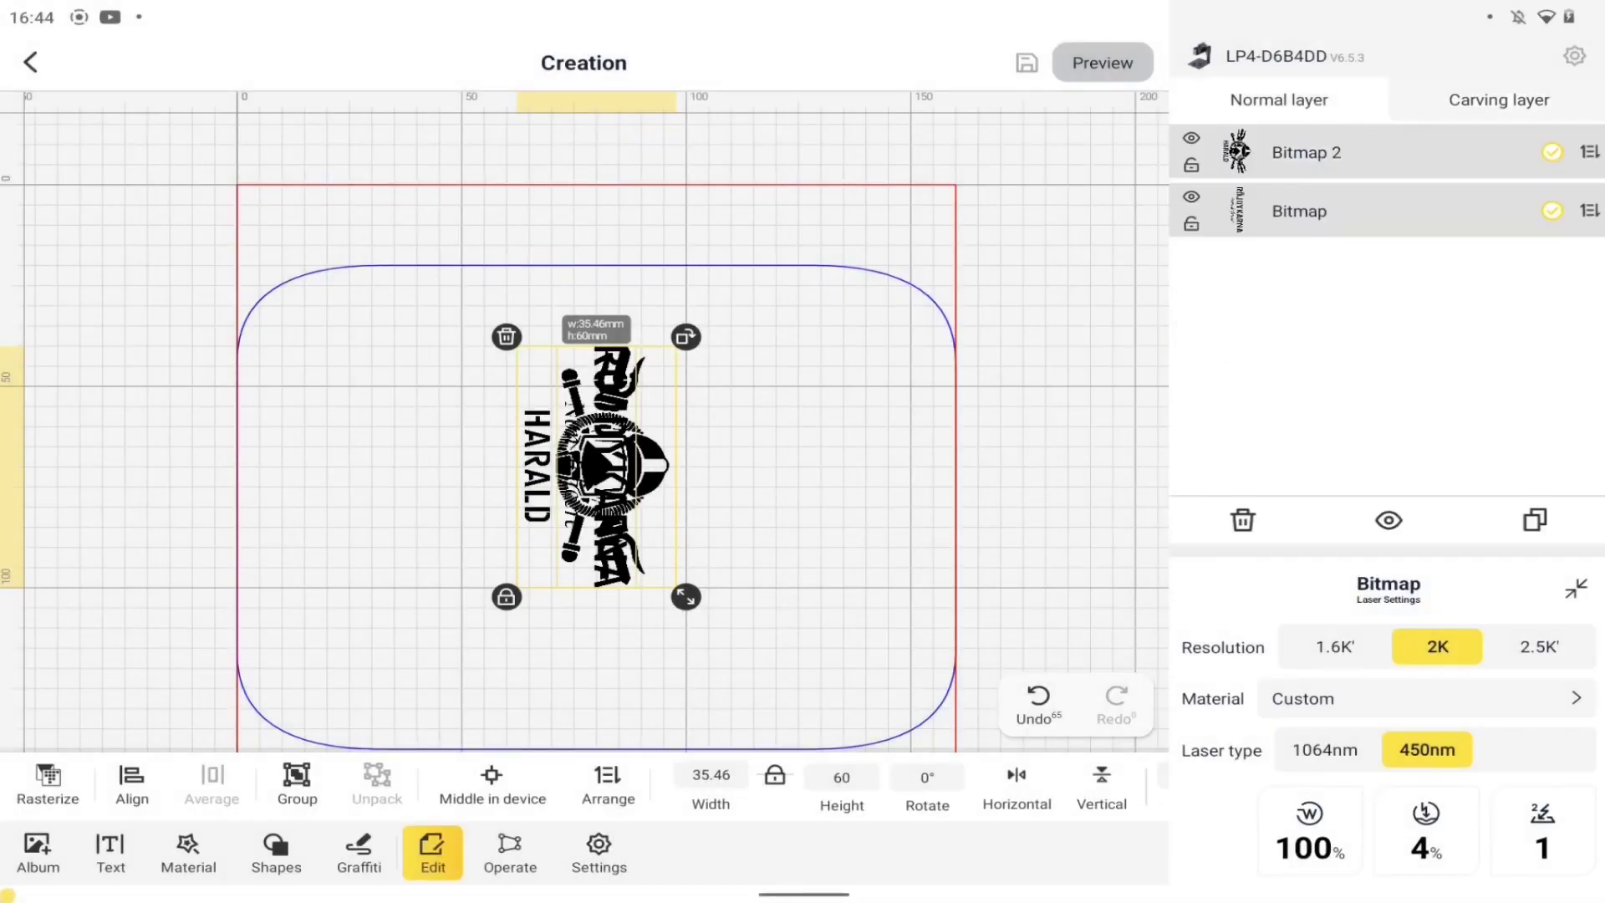
pyautogui.click(1192, 138)
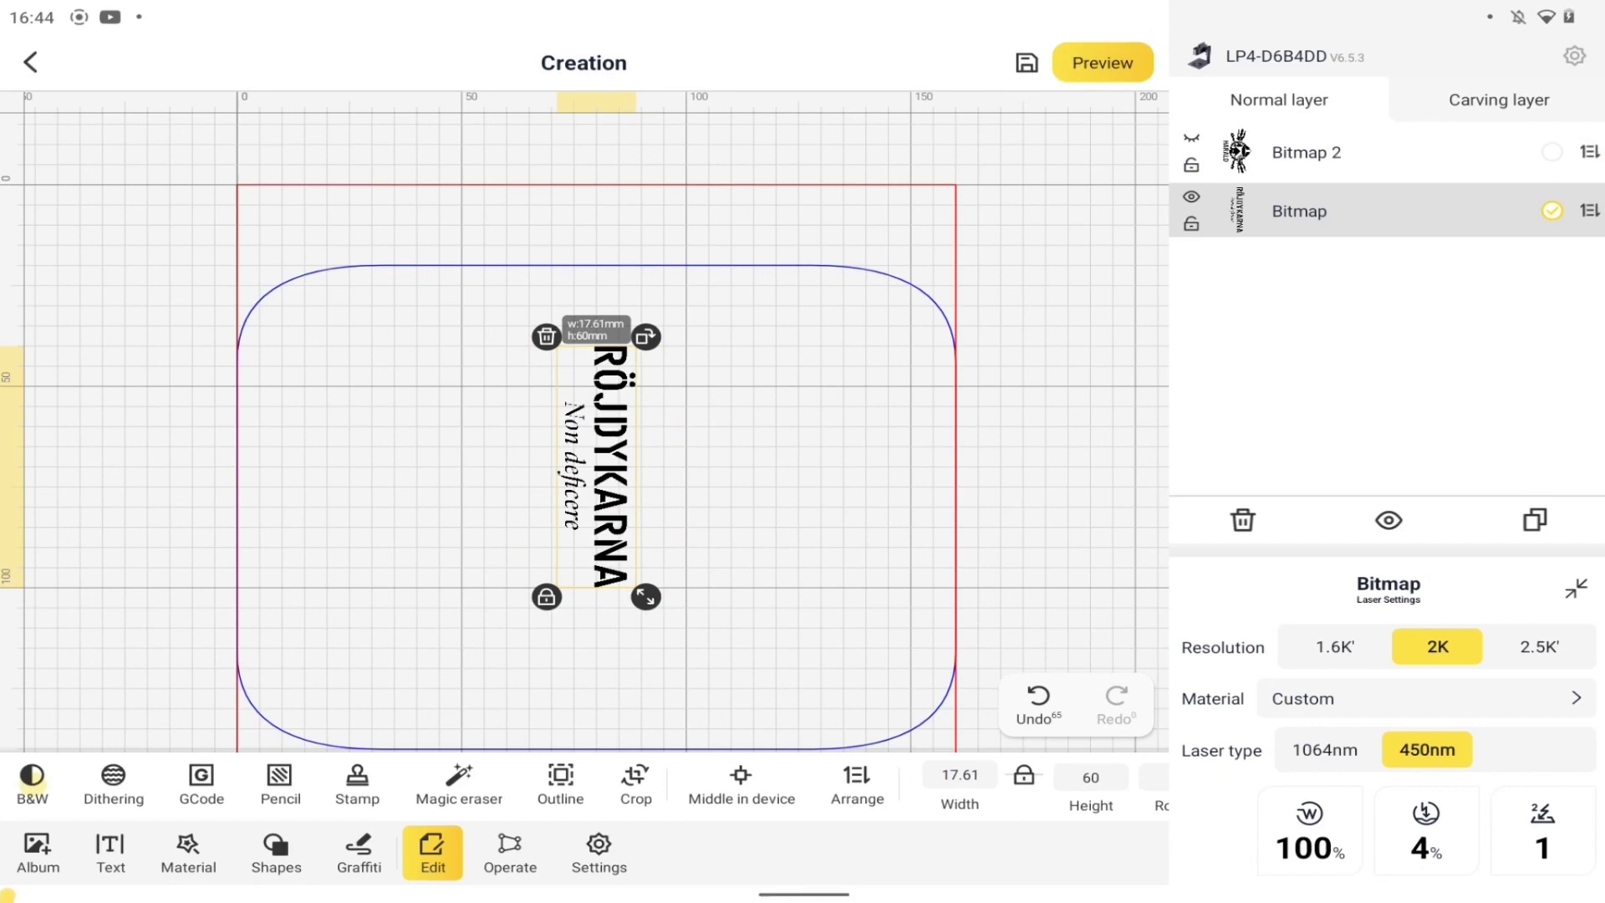
pyautogui.click(803, 501)
# Turn on the toggle below Slab/Cylinder in Mode Settings and return to the canvas.
pyautogui.click(1578, 49)
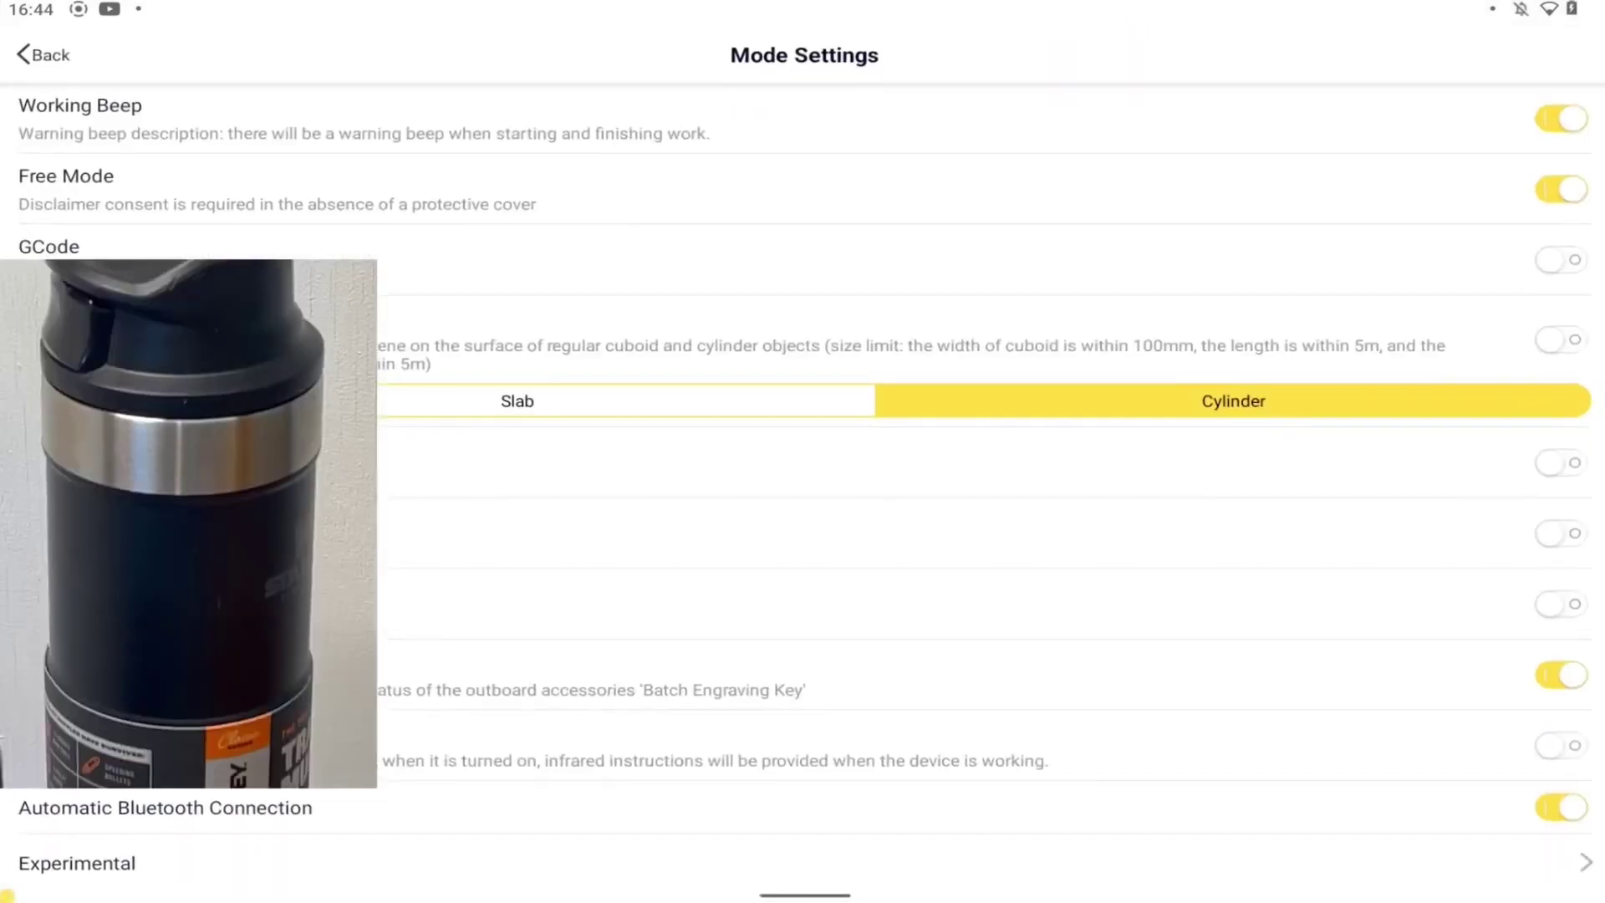
pyautogui.click(1561, 462)
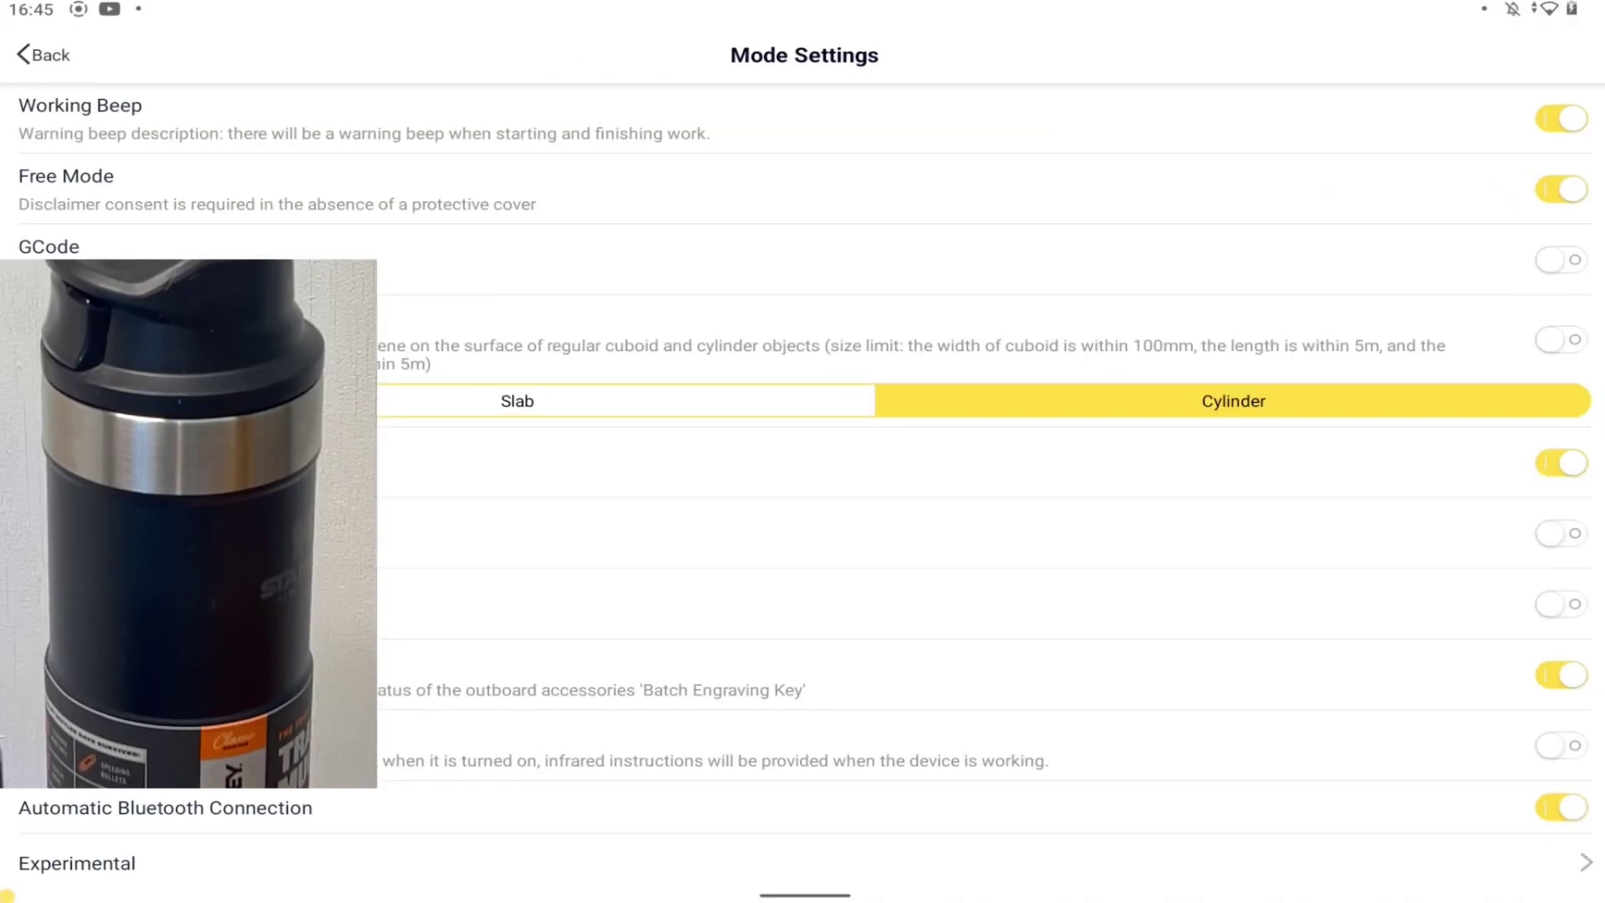
pyautogui.click(44, 54)
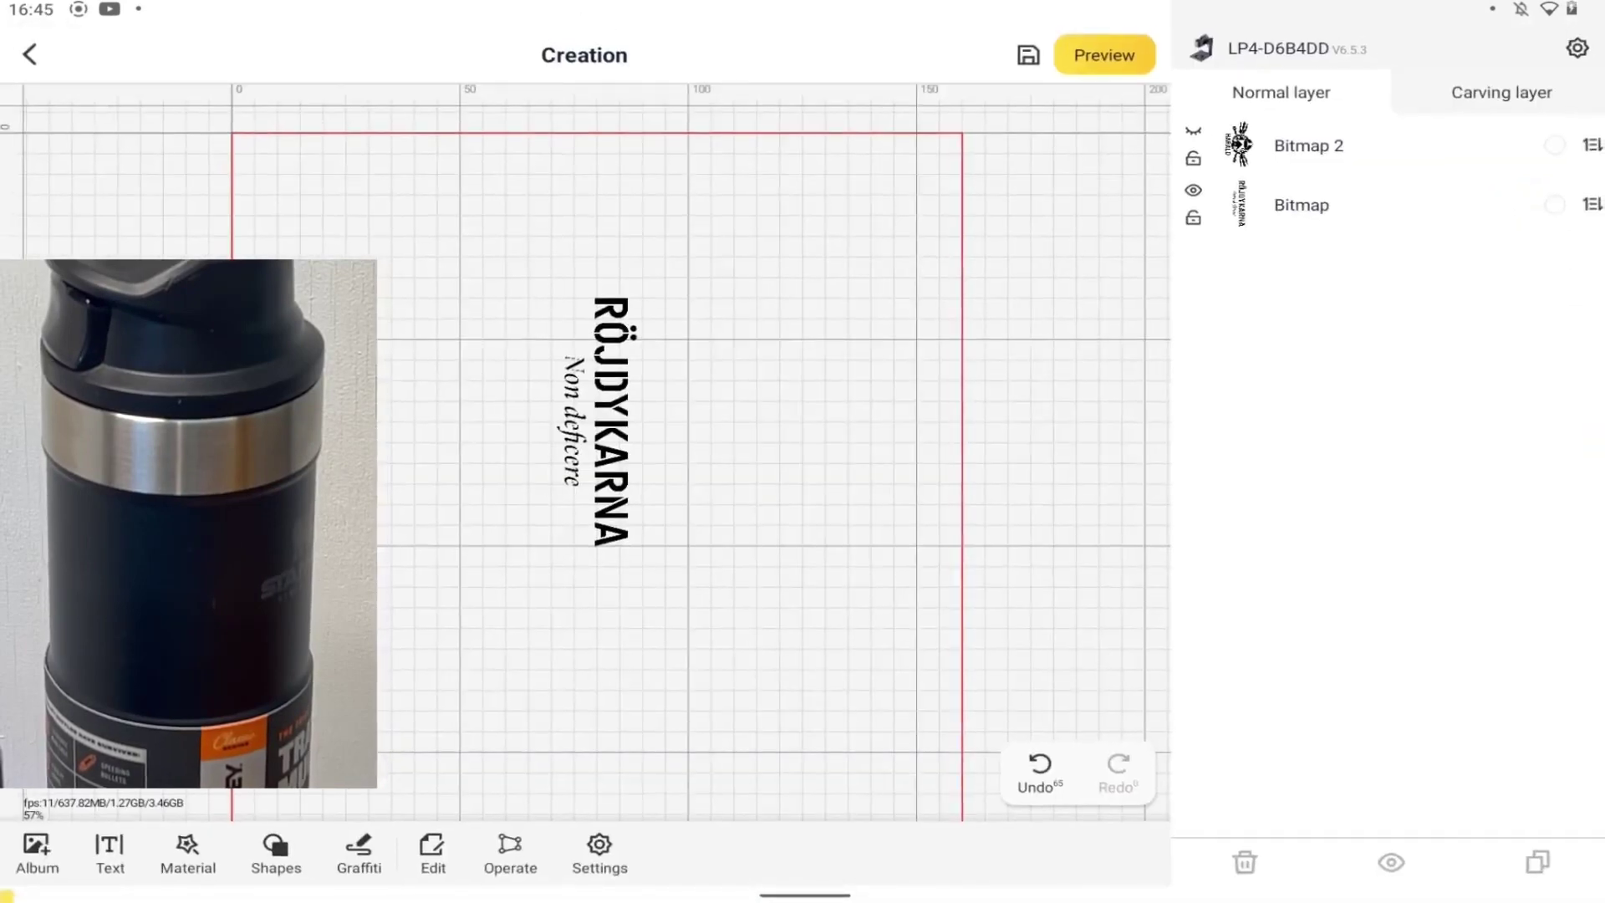
# Select the RÖJDYKARNA text, enter the mug diameter and start the rotary preview.
pyautogui.click(608, 420)
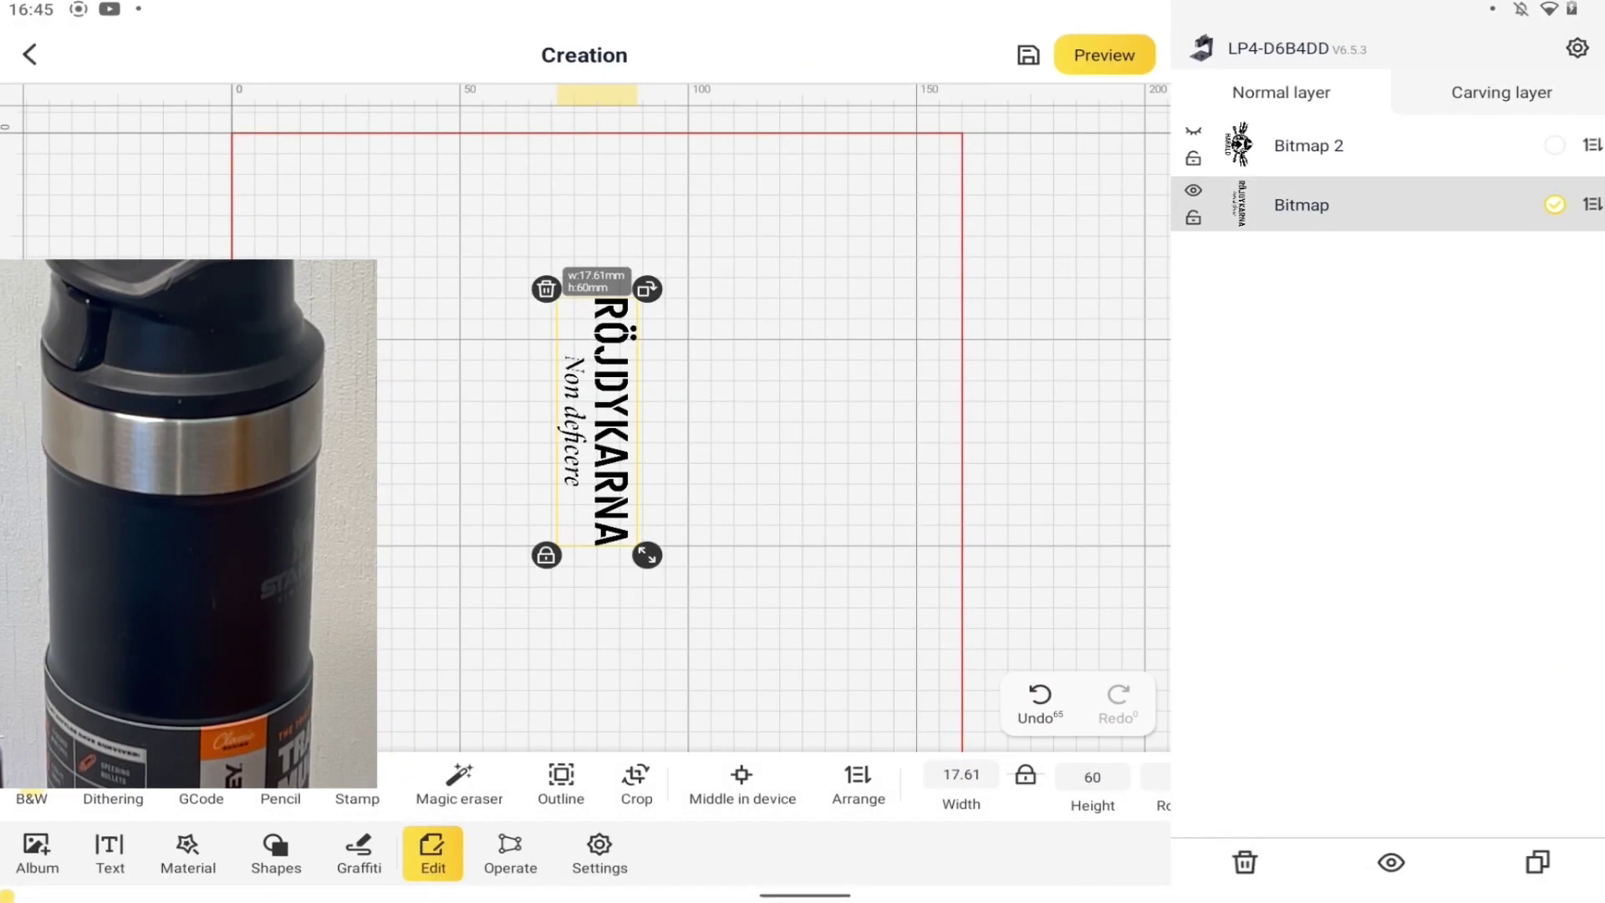
pyautogui.click(1104, 56)
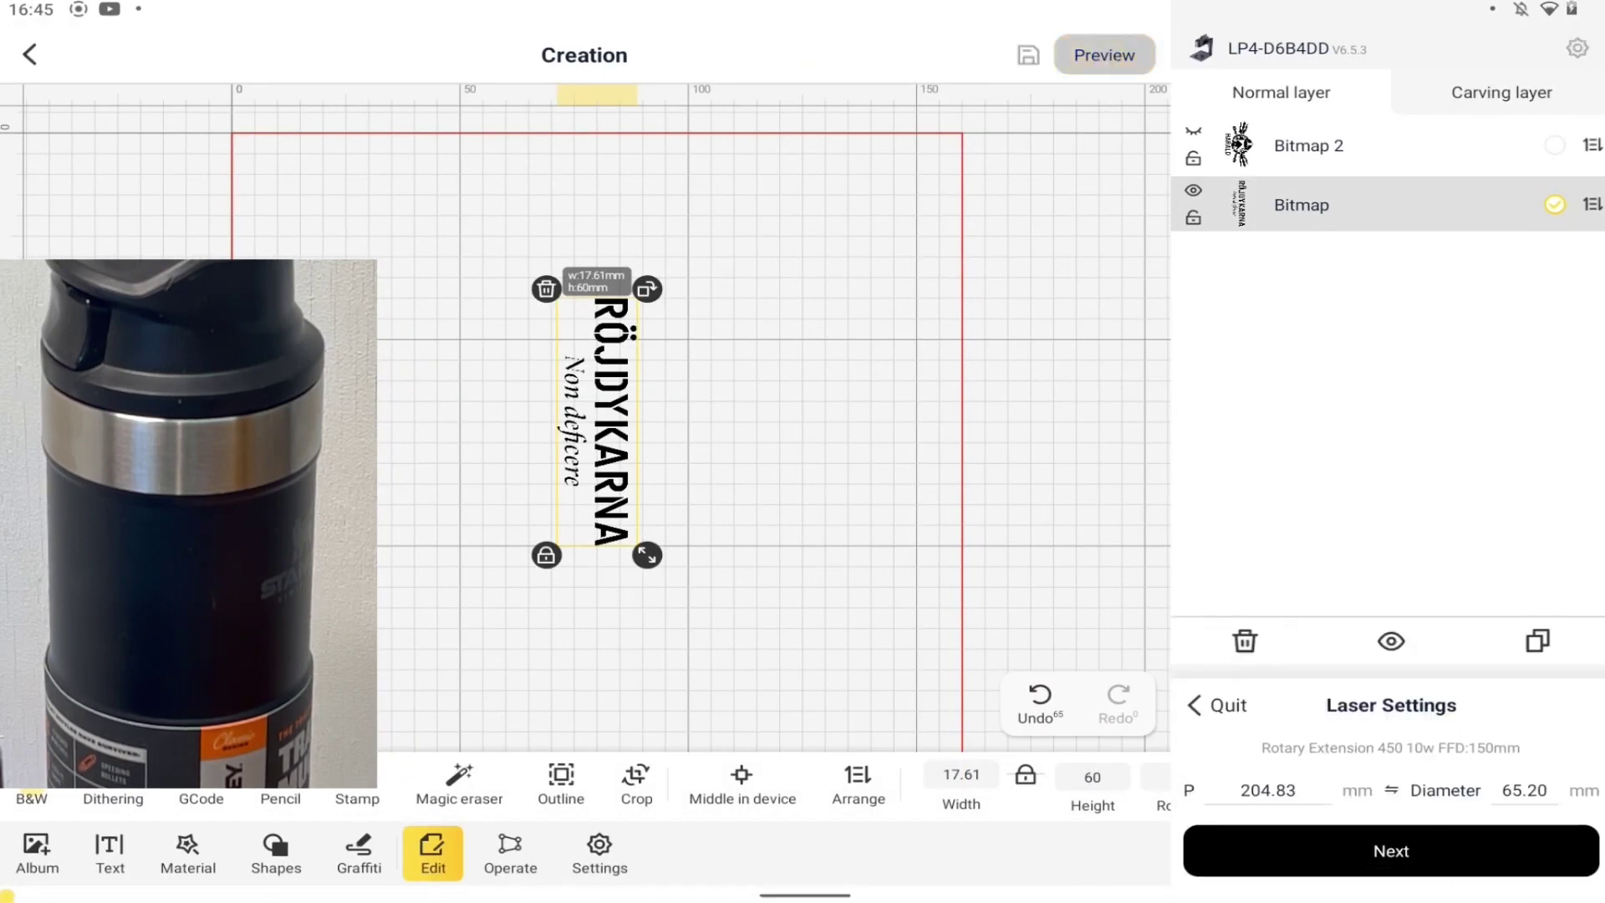
pyautogui.click(1524, 790)
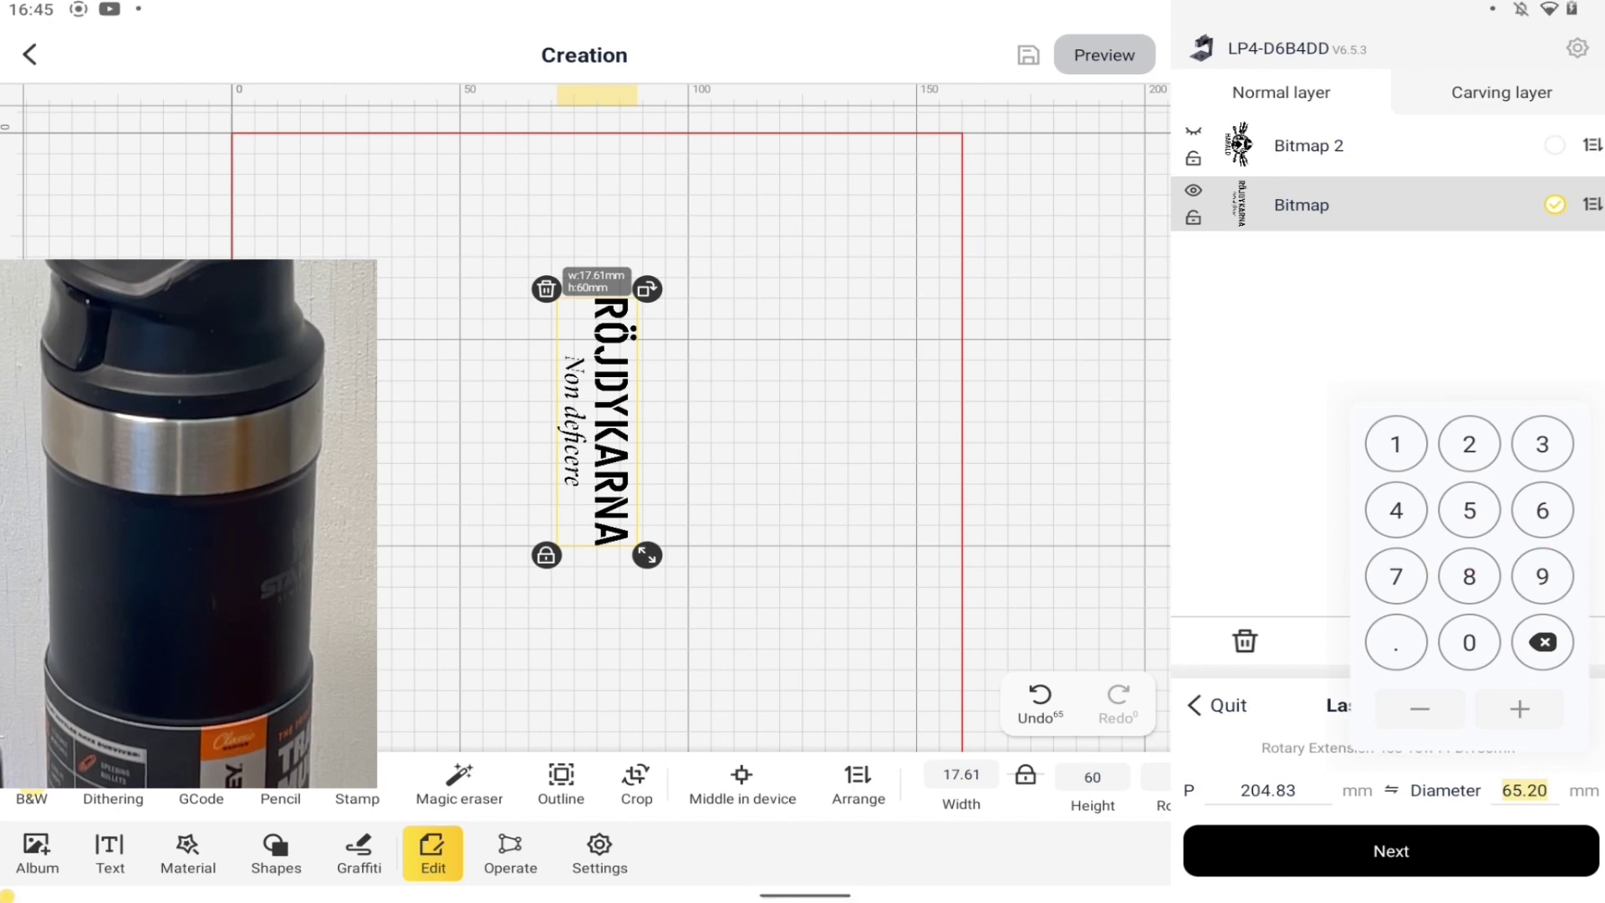
pyautogui.click(1415, 853)
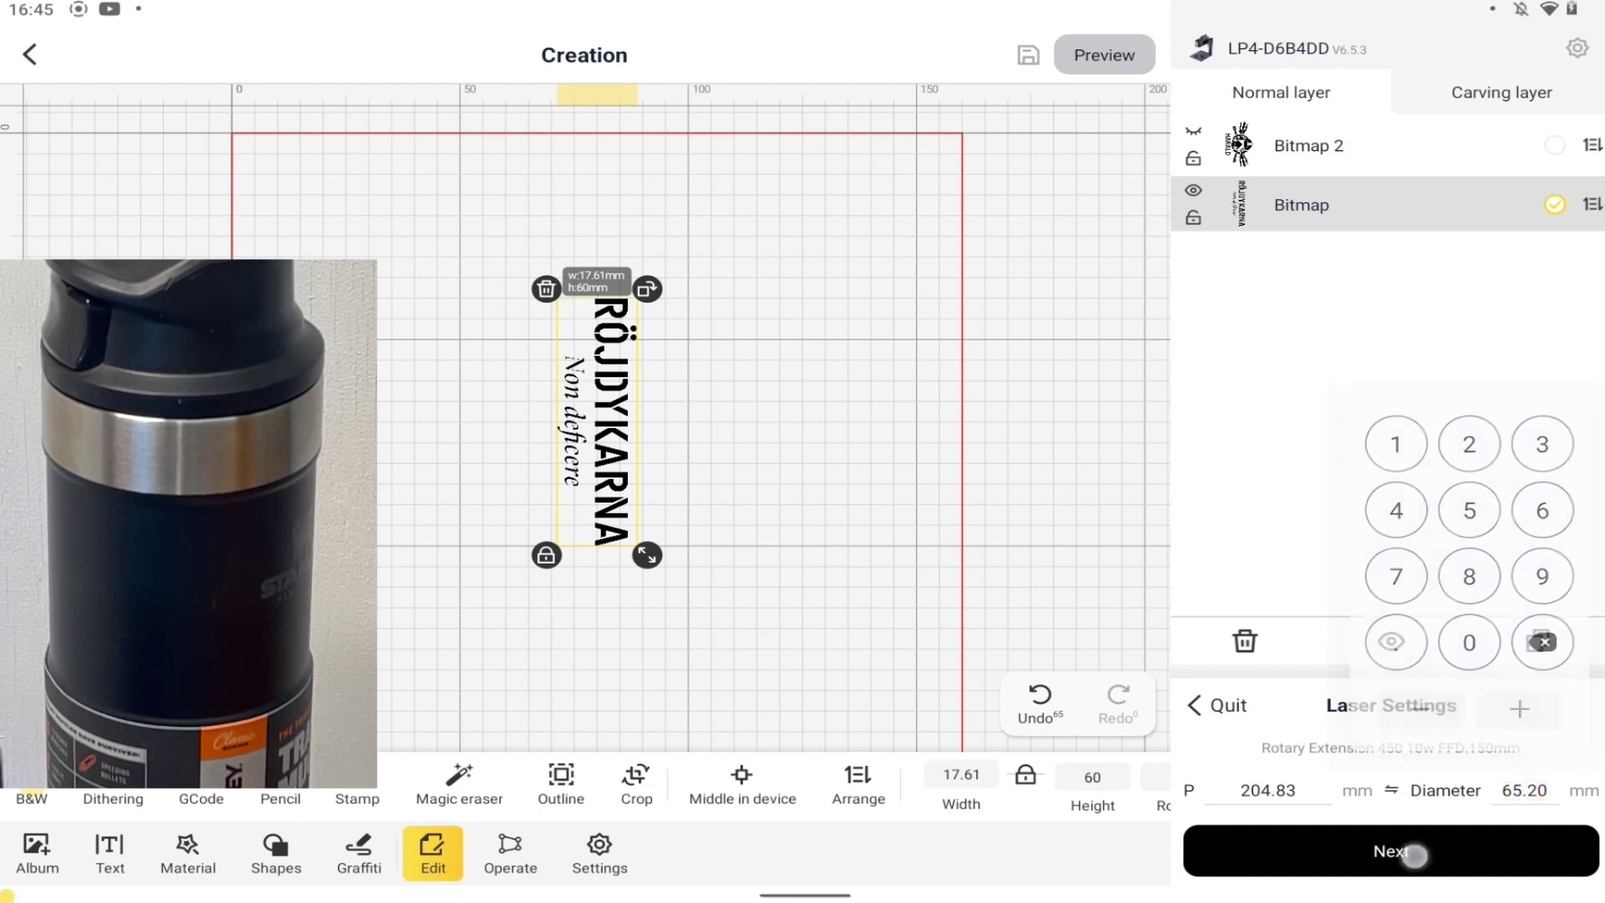
pyautogui.click(1435, 850)
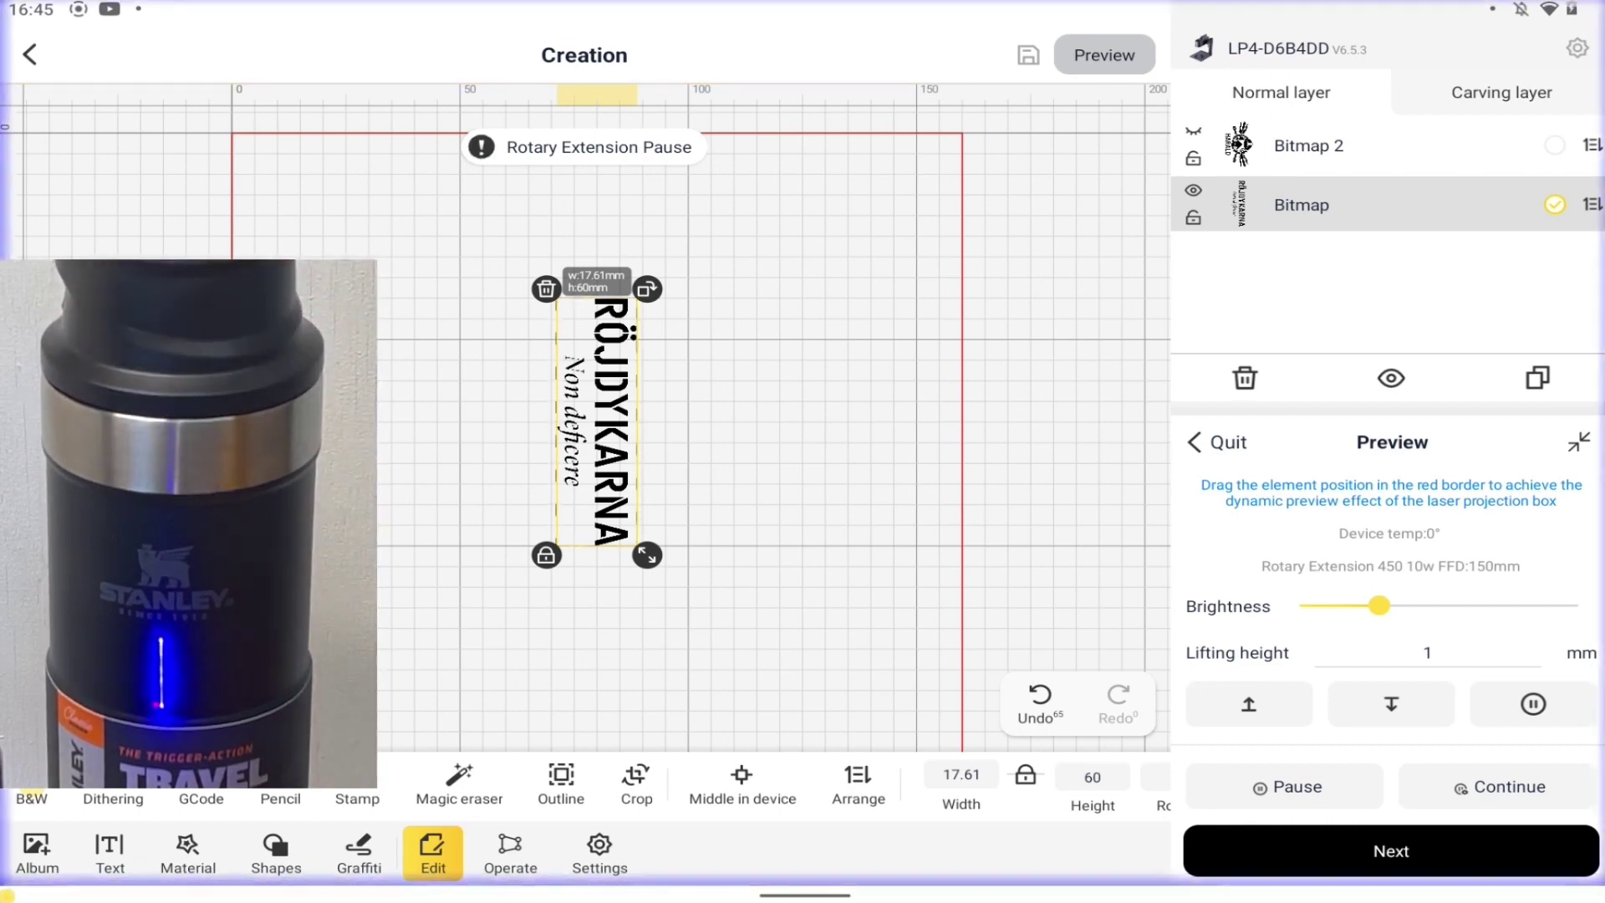
pyautogui.hscroll(5, 753, 787)
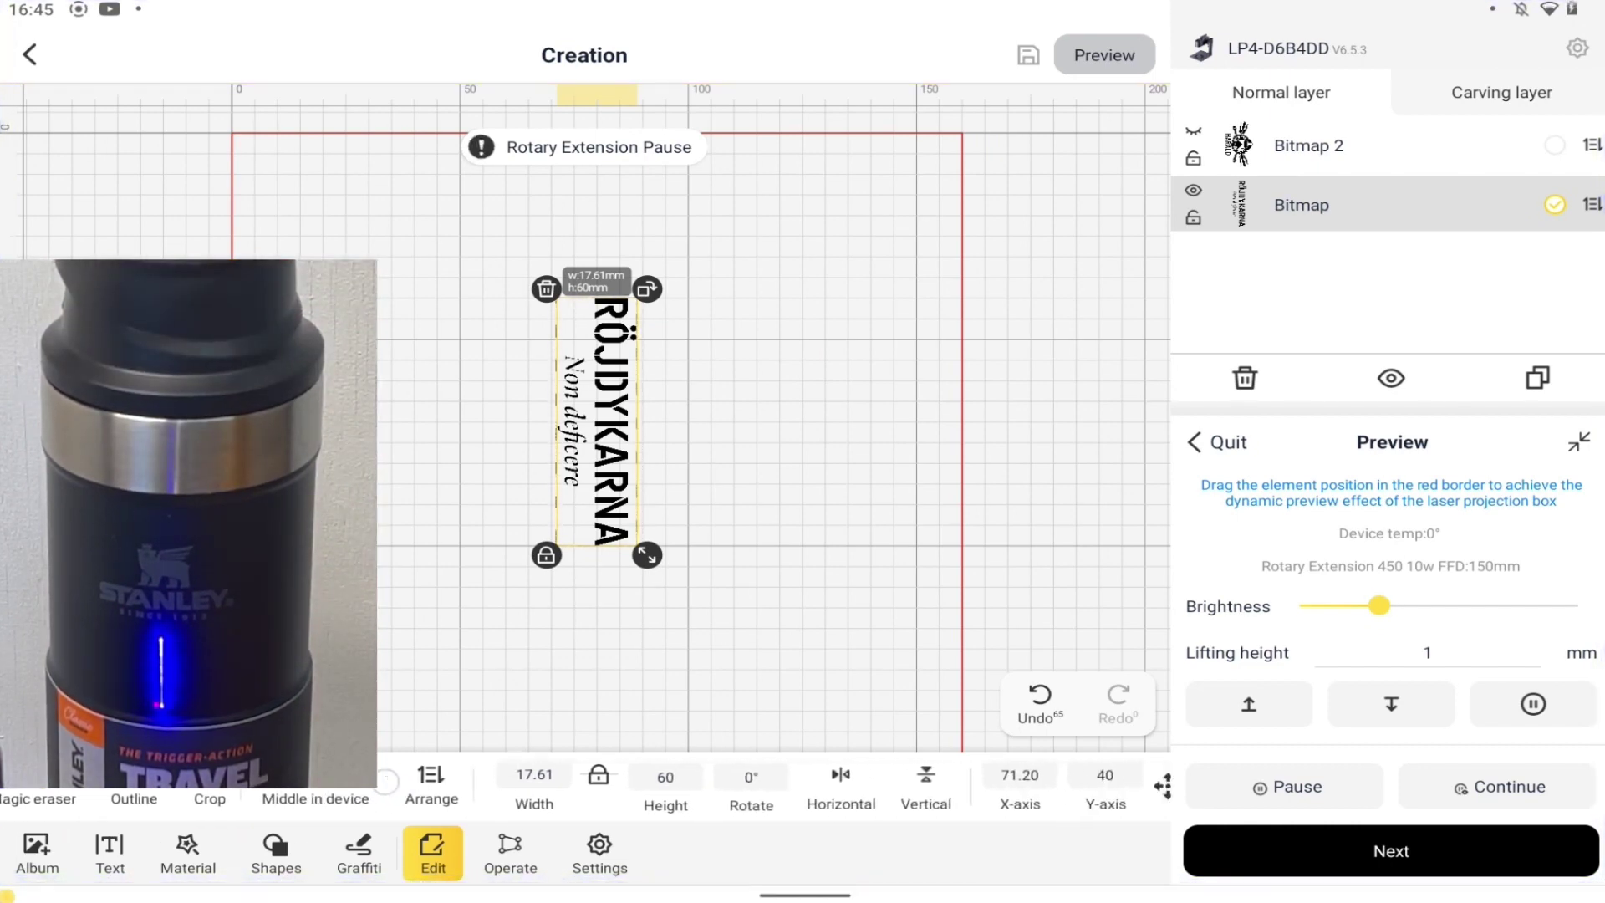
# Set the RÖJDYKARNA text's X-axis position to 72.2.
pyautogui.click(987, 774)
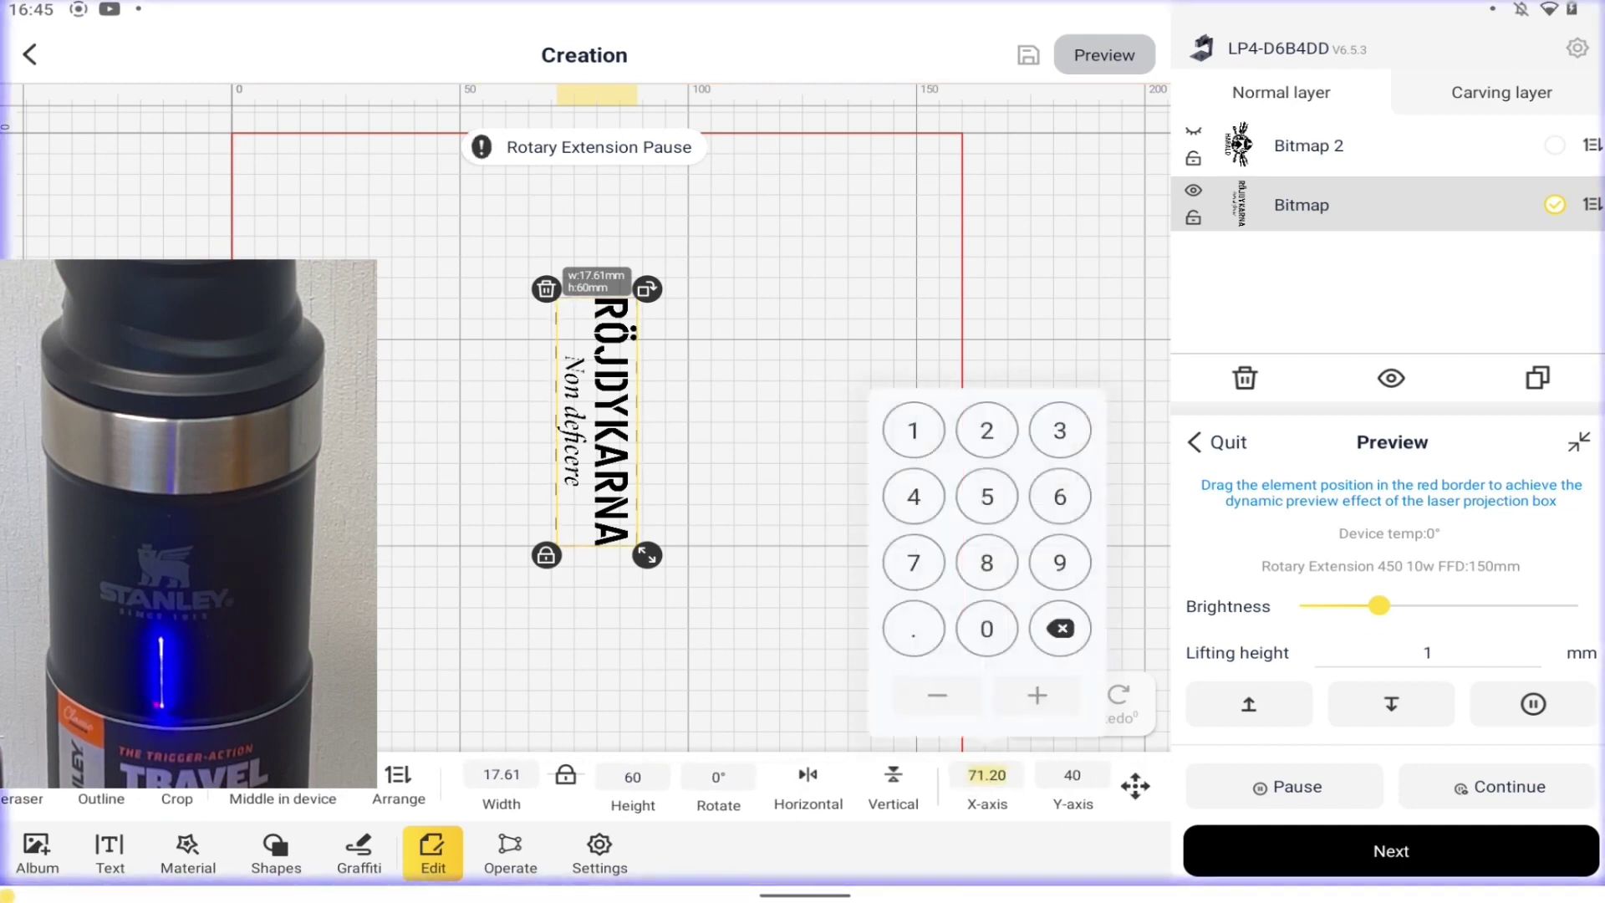
pyautogui.click(1036, 694)
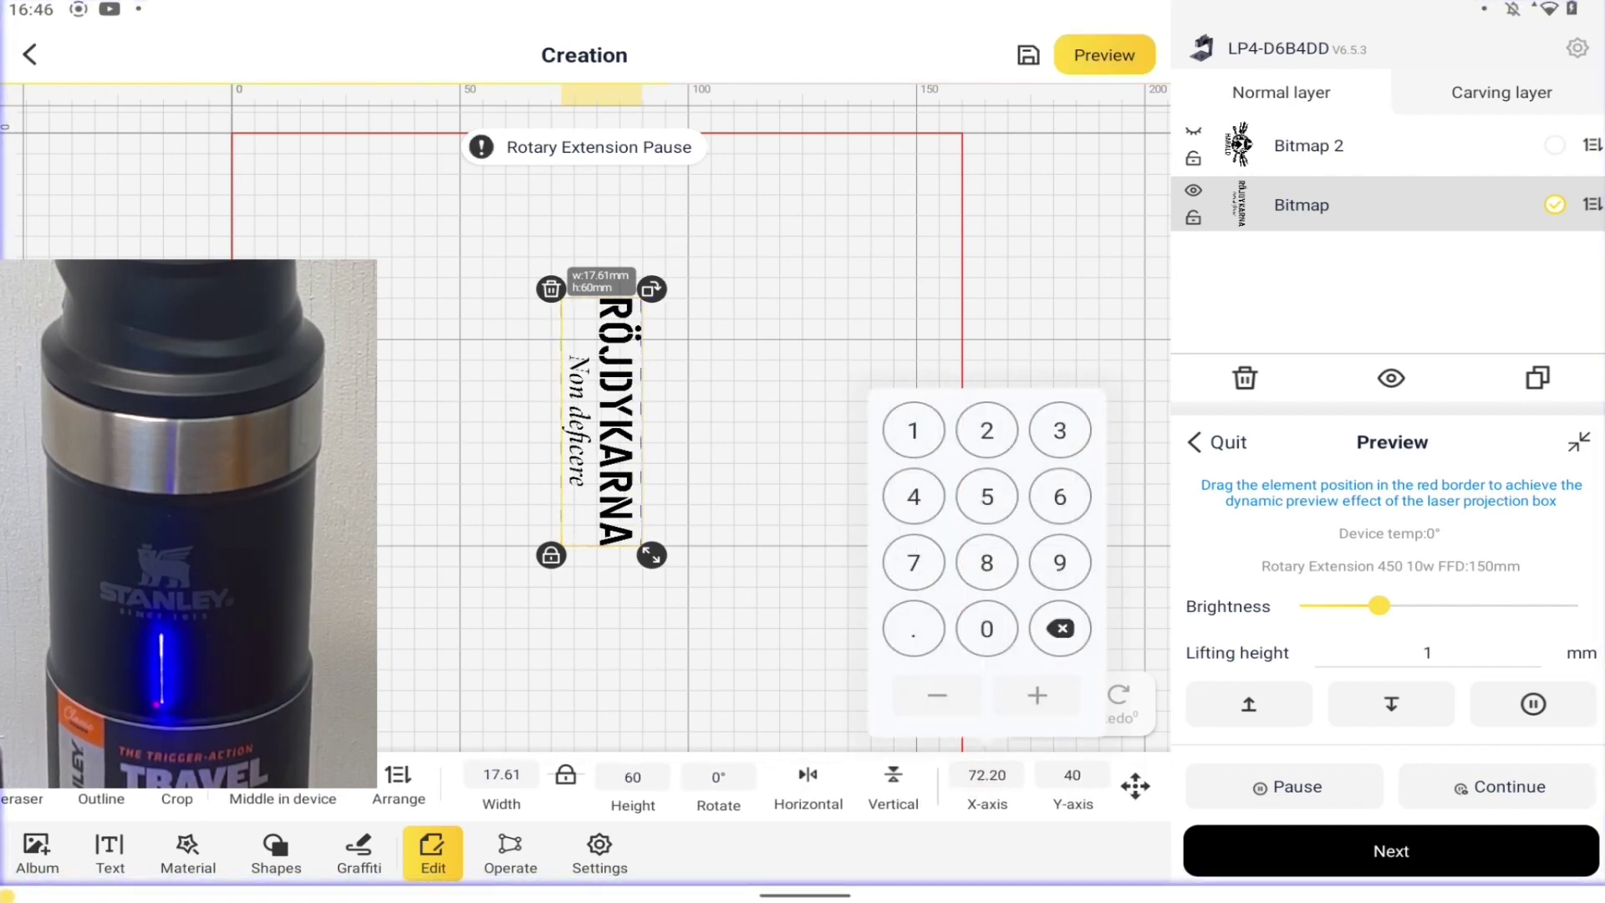
pyautogui.click(632, 774)
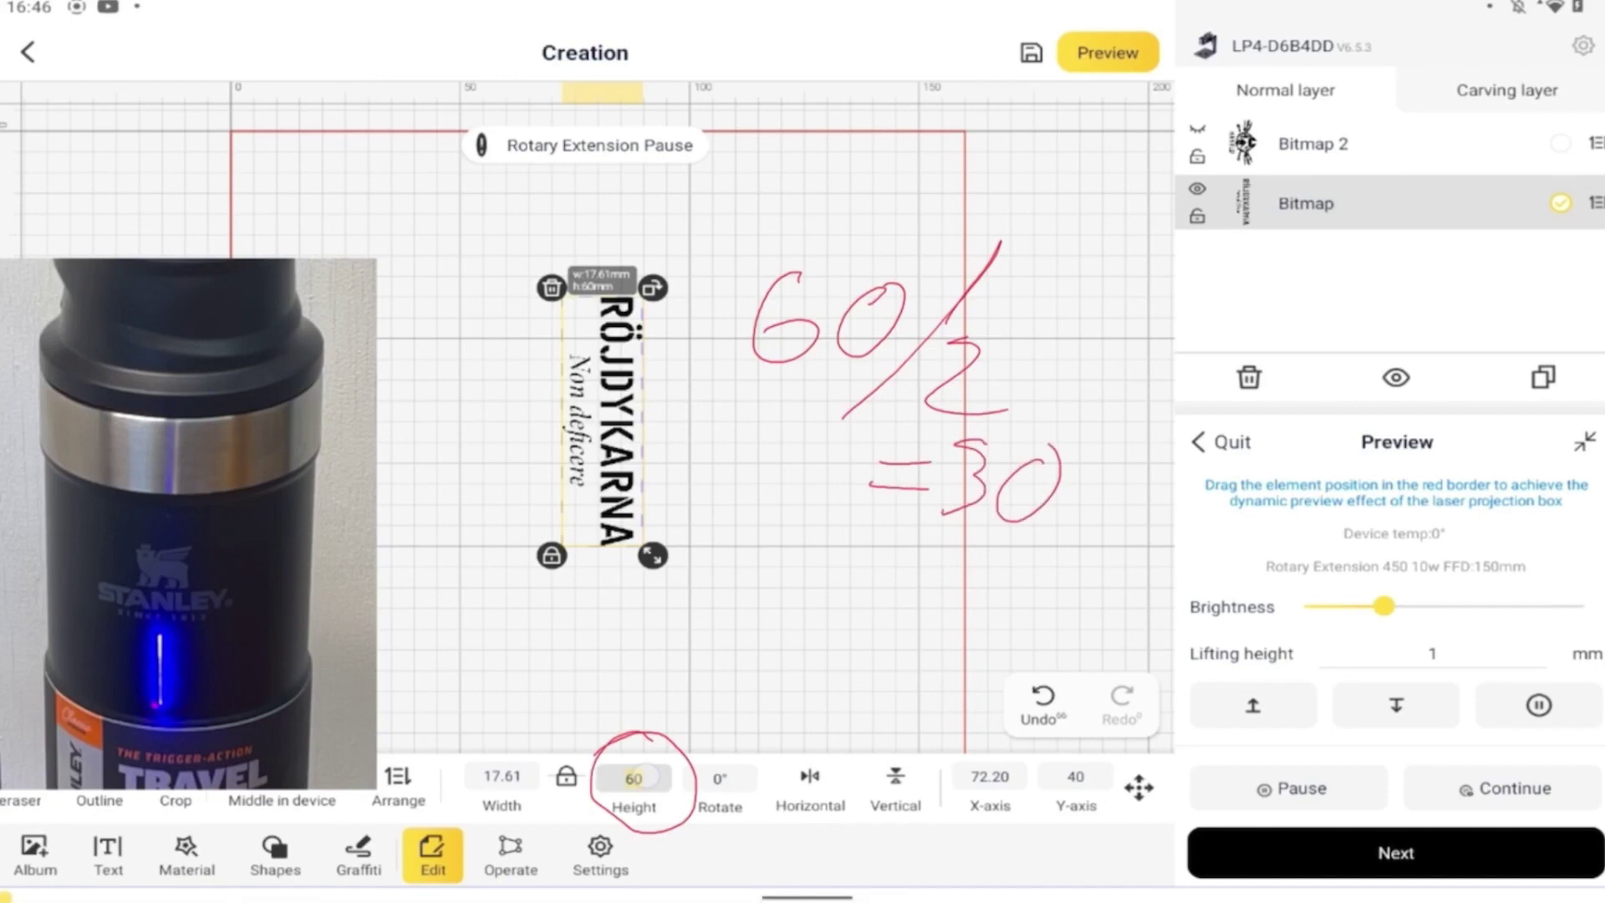
# Set the Y-axis position to 10 and advance to laser settings.
pyautogui.click(1074, 776)
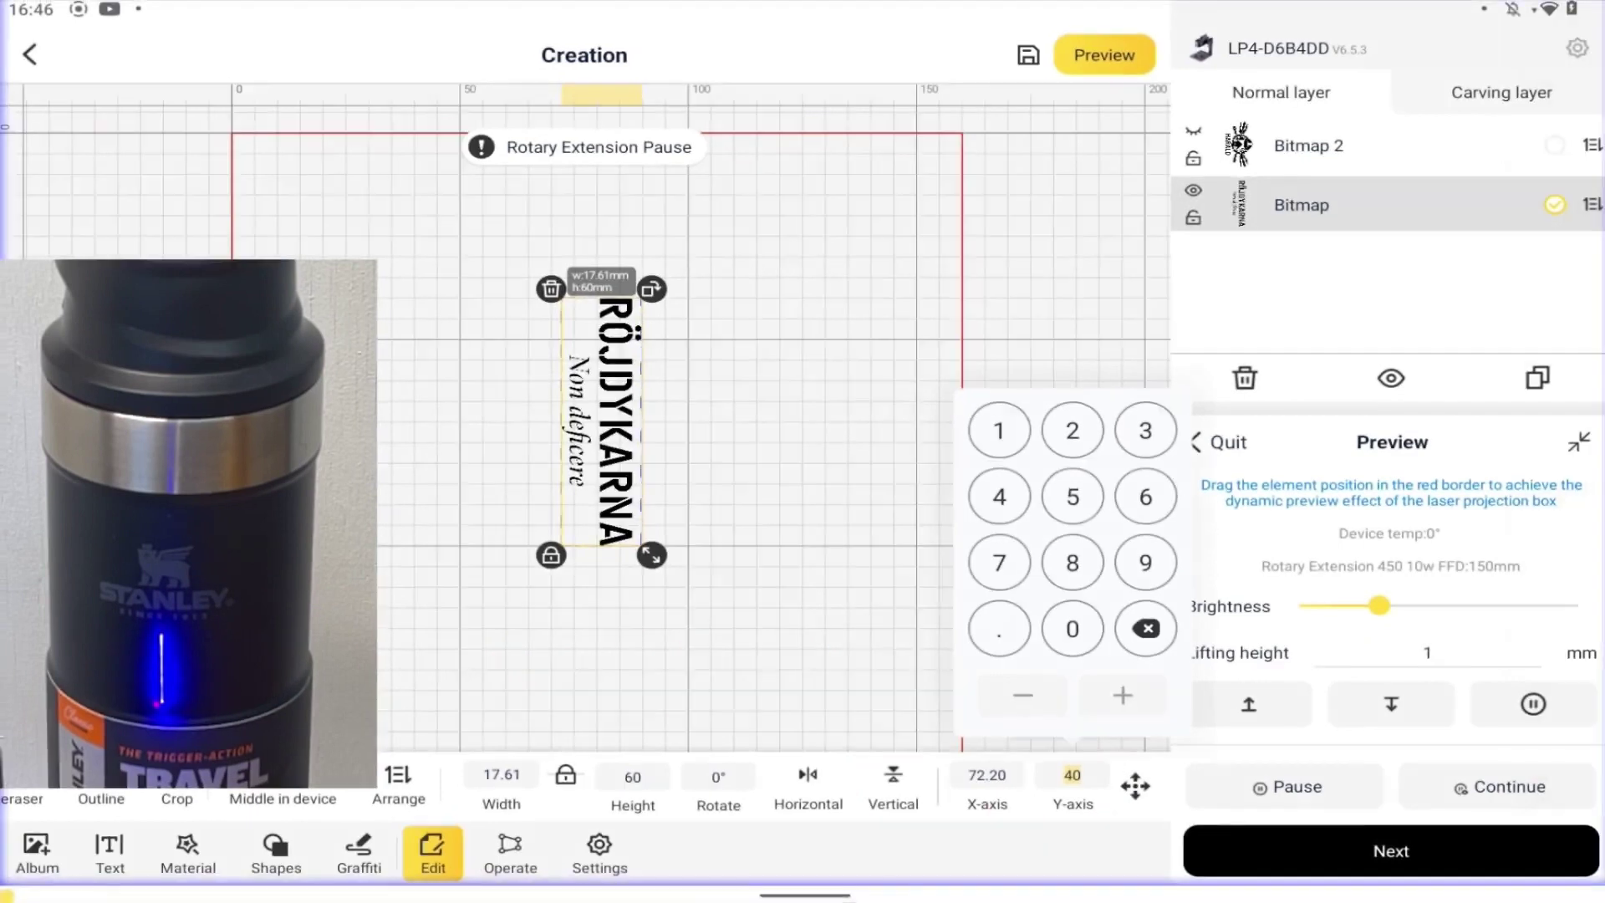
pyautogui.click(998, 429)
pyautogui.click(1072, 628)
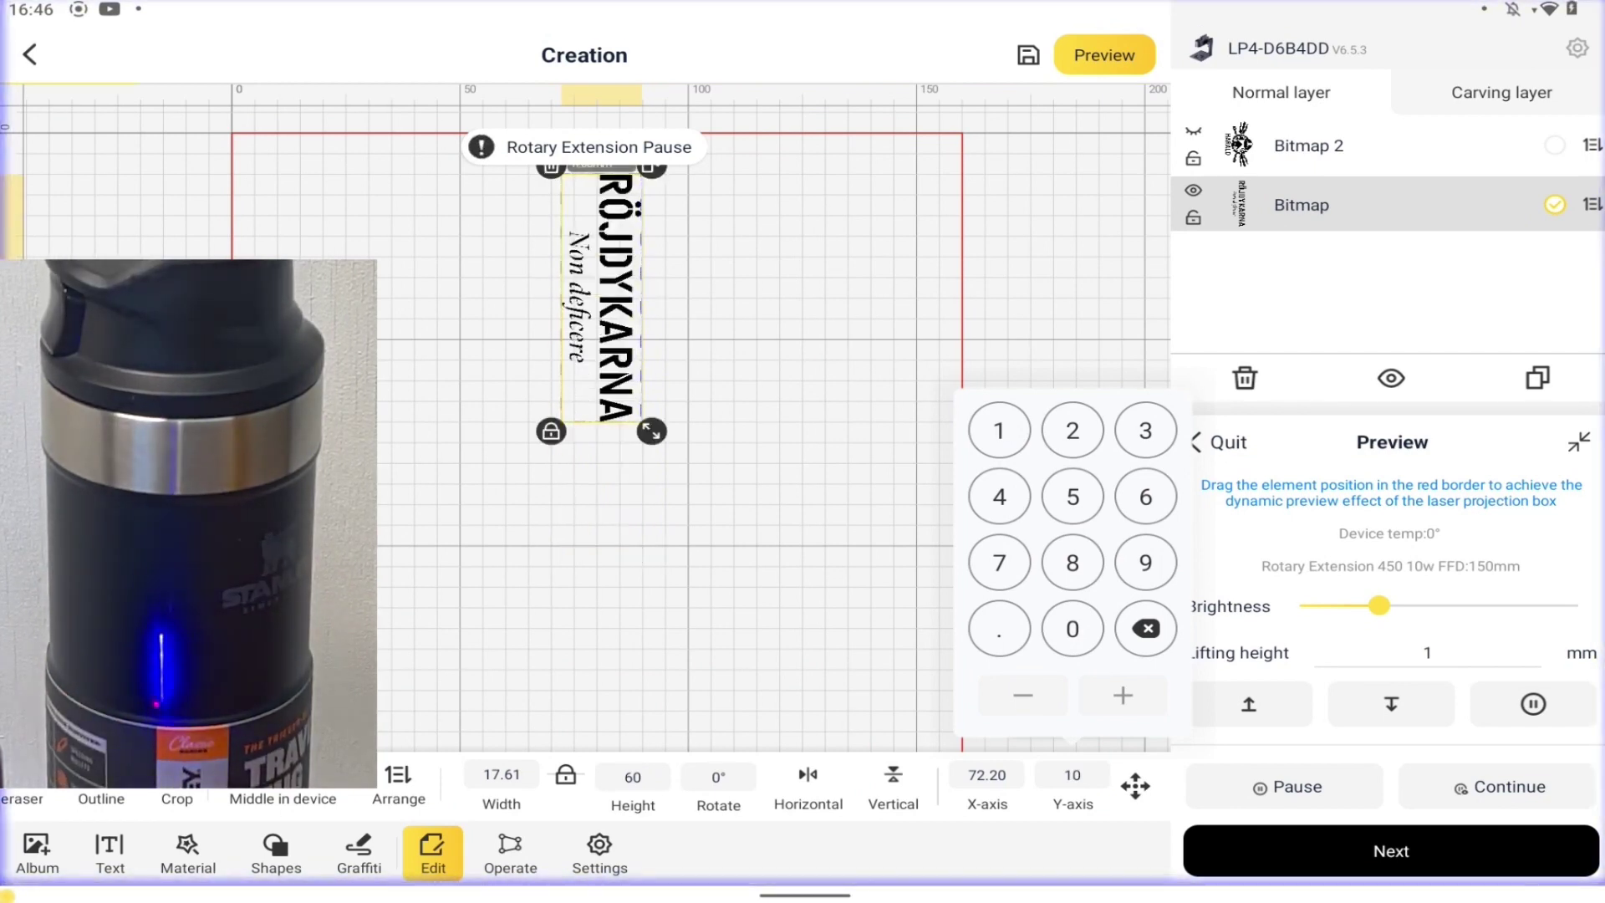
pyautogui.click(803, 564)
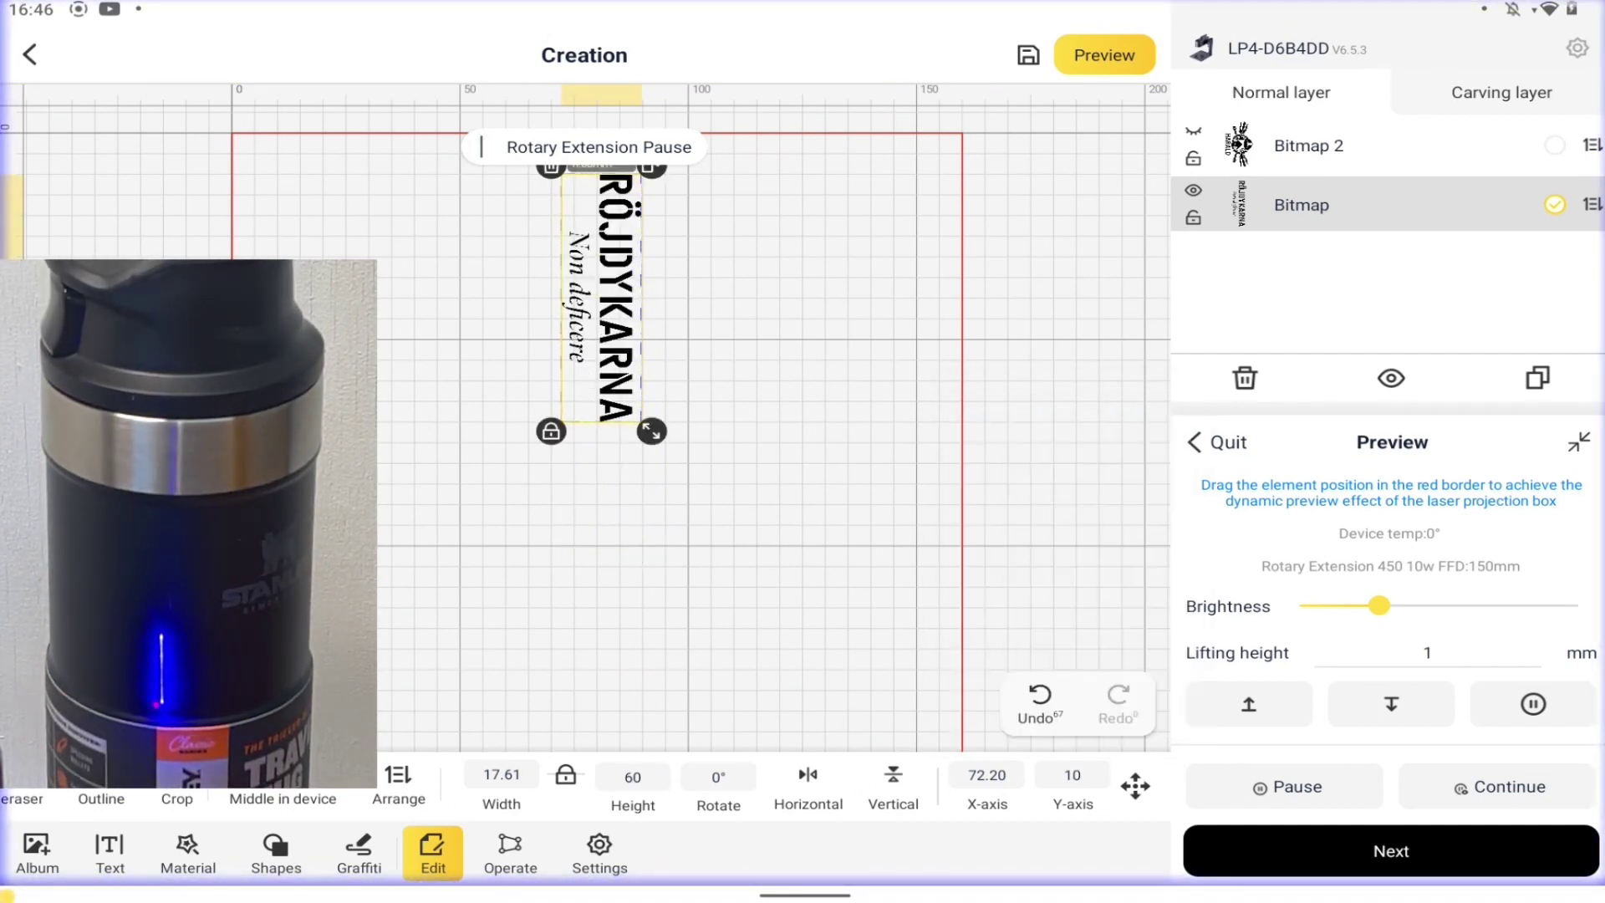
pyautogui.click(1436, 851)
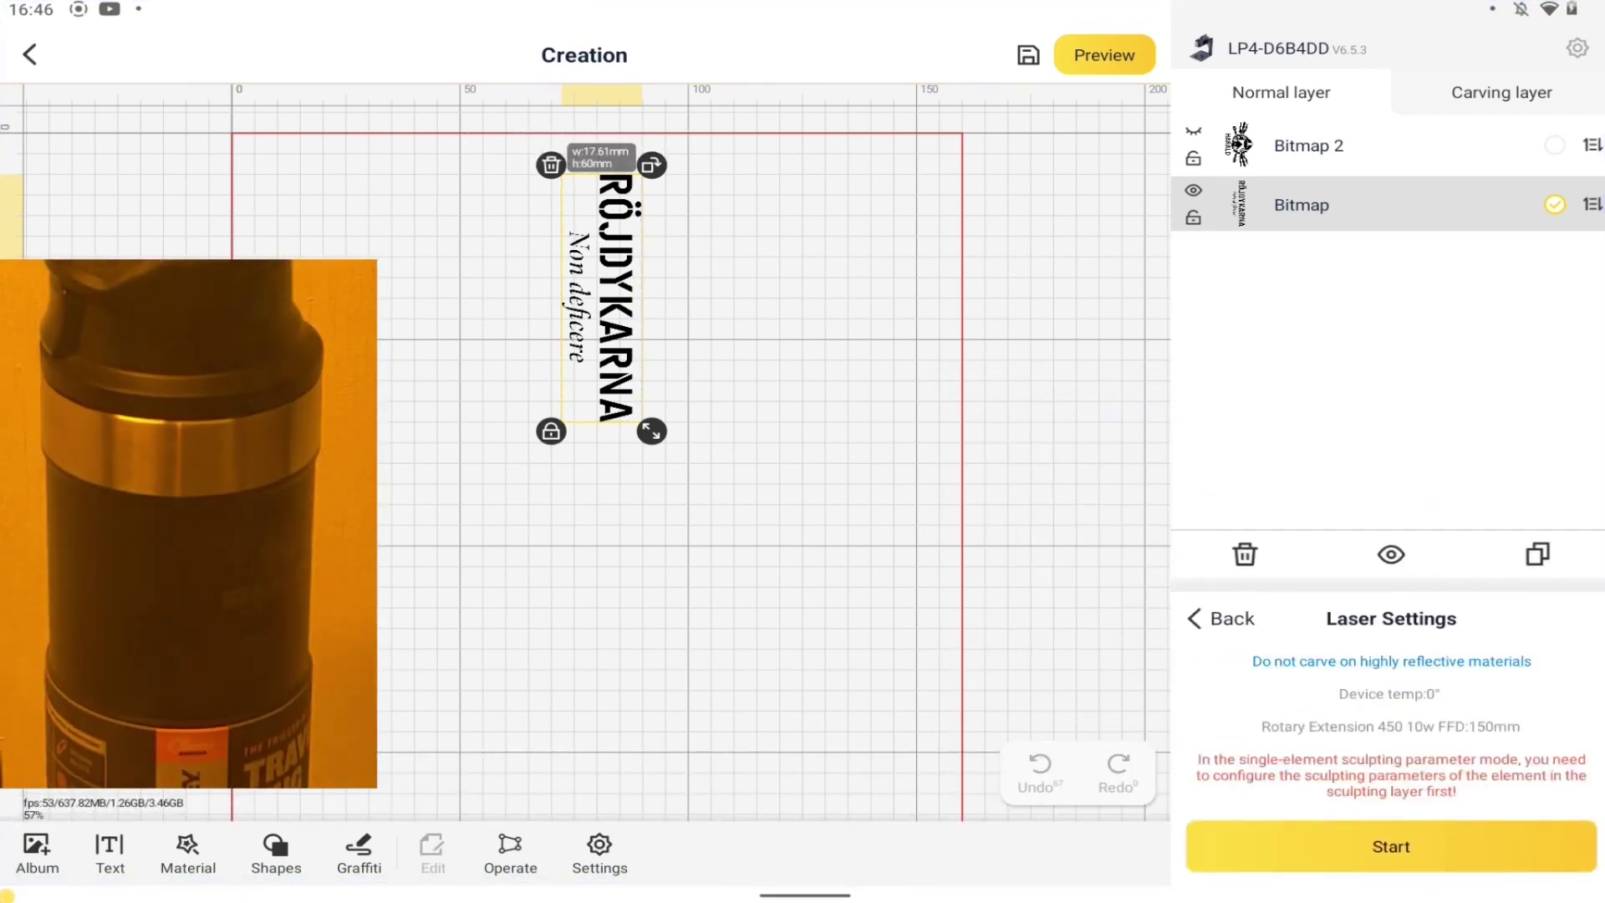
# Engrave RÖJDYKARNA after confirming focal length, then close the 1:17 finish summary.
pyautogui.click(1389, 846)
pyautogui.click(1027, 555)
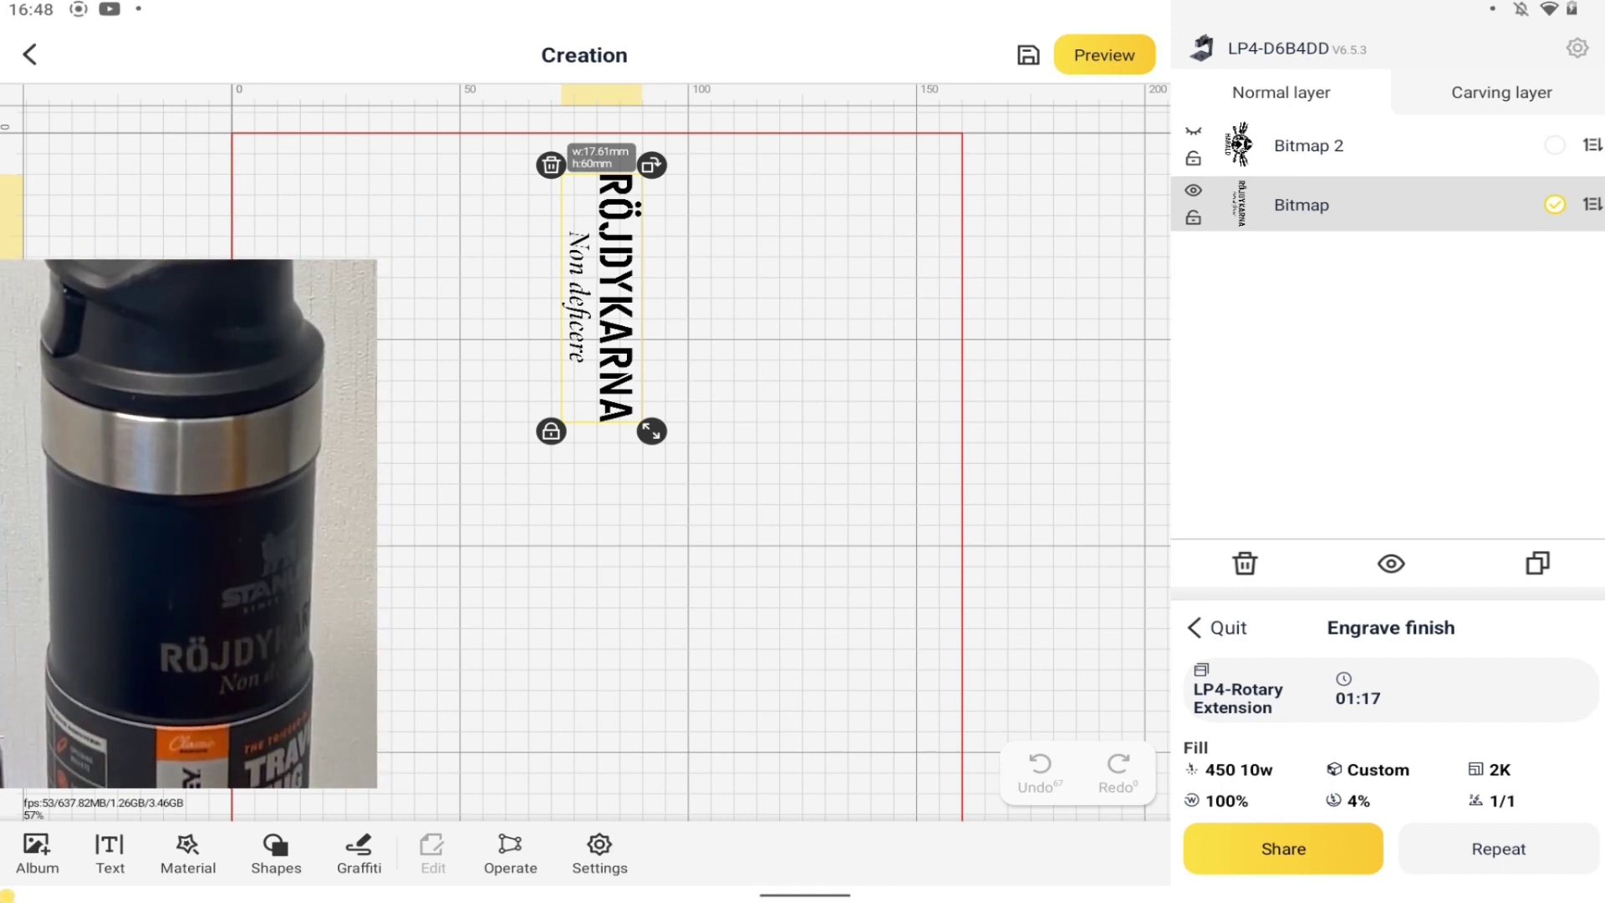
pyautogui.click(1216, 627)
pyautogui.click(431, 852)
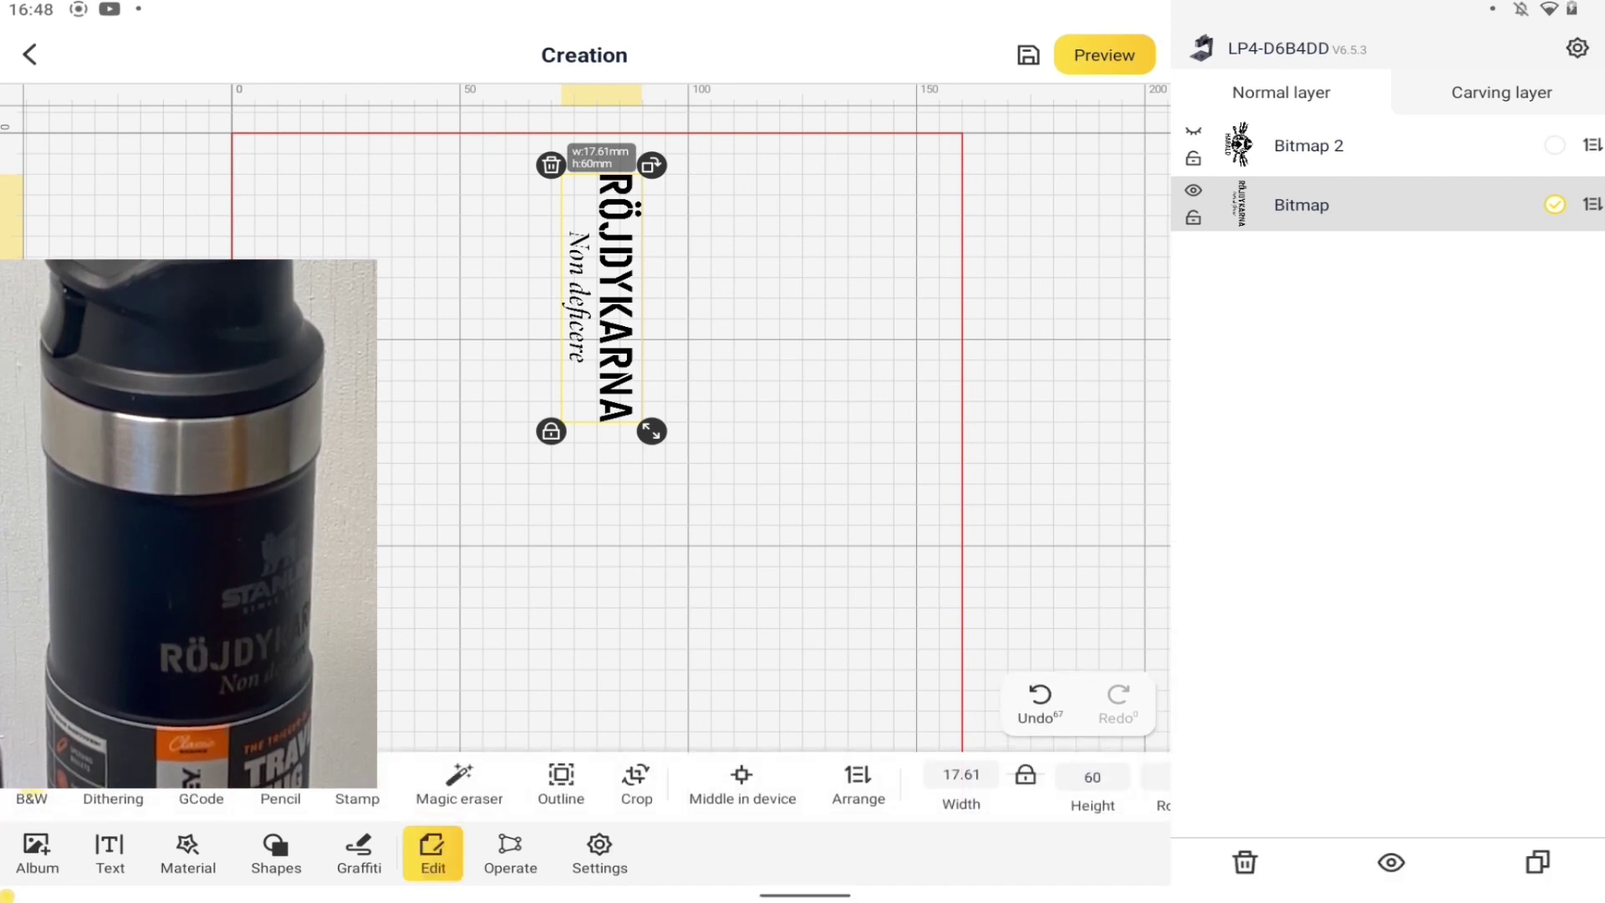
# Hide the RÖJDYKARNA text layer, then show and select the HARALD emblem layer (Bitmap 2).
pyautogui.click(1193, 191)
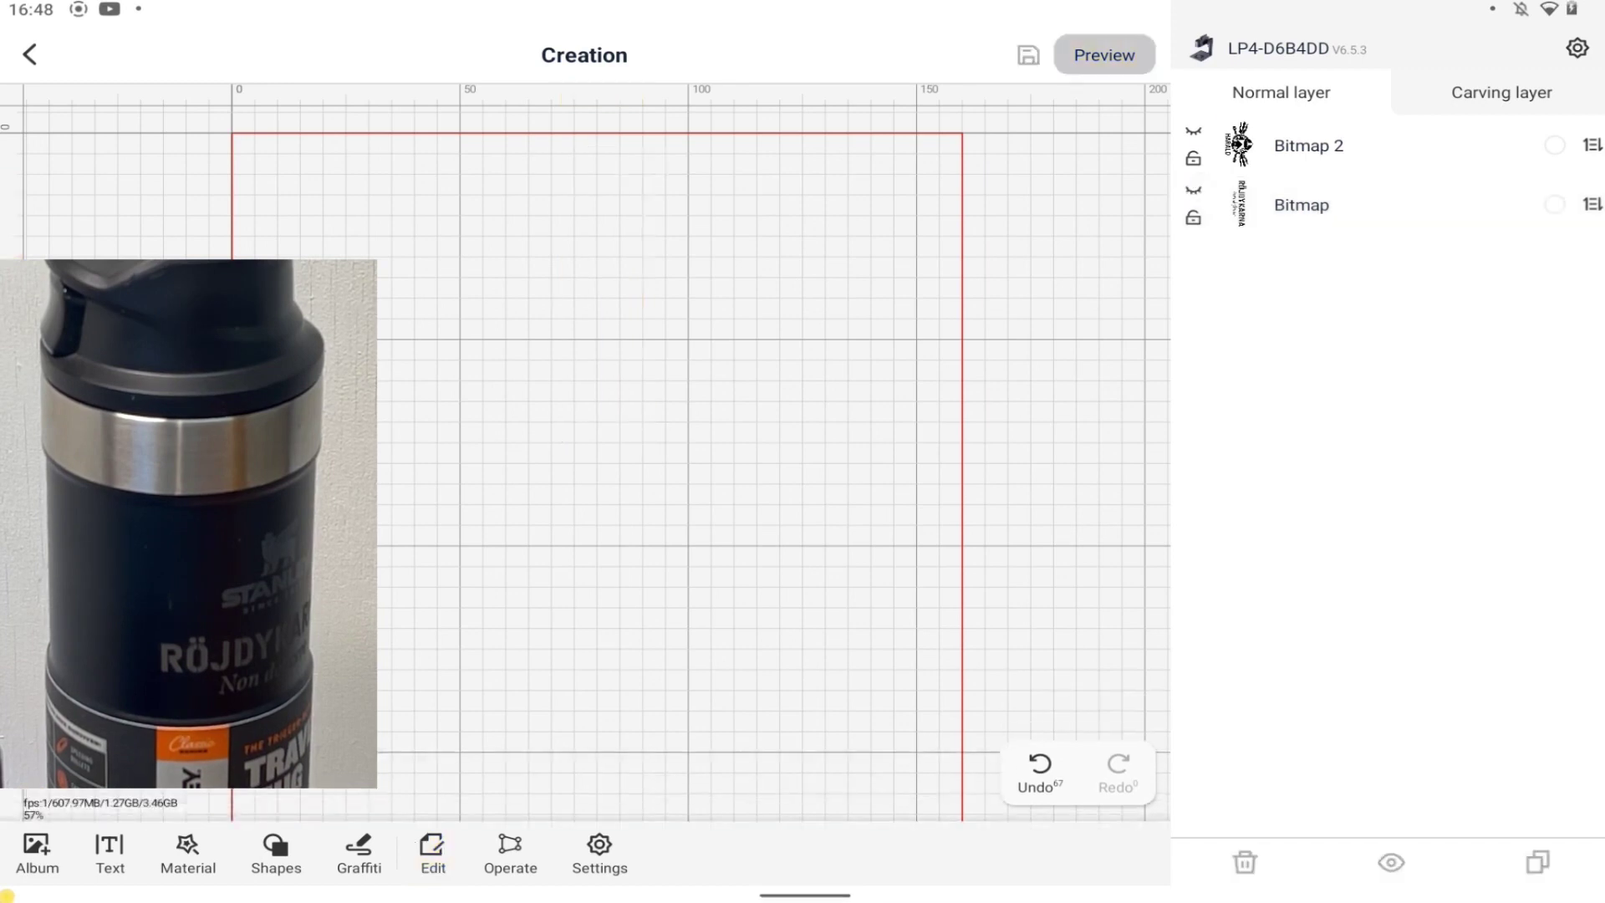
pyautogui.click(1193, 132)
pyautogui.click(1553, 146)
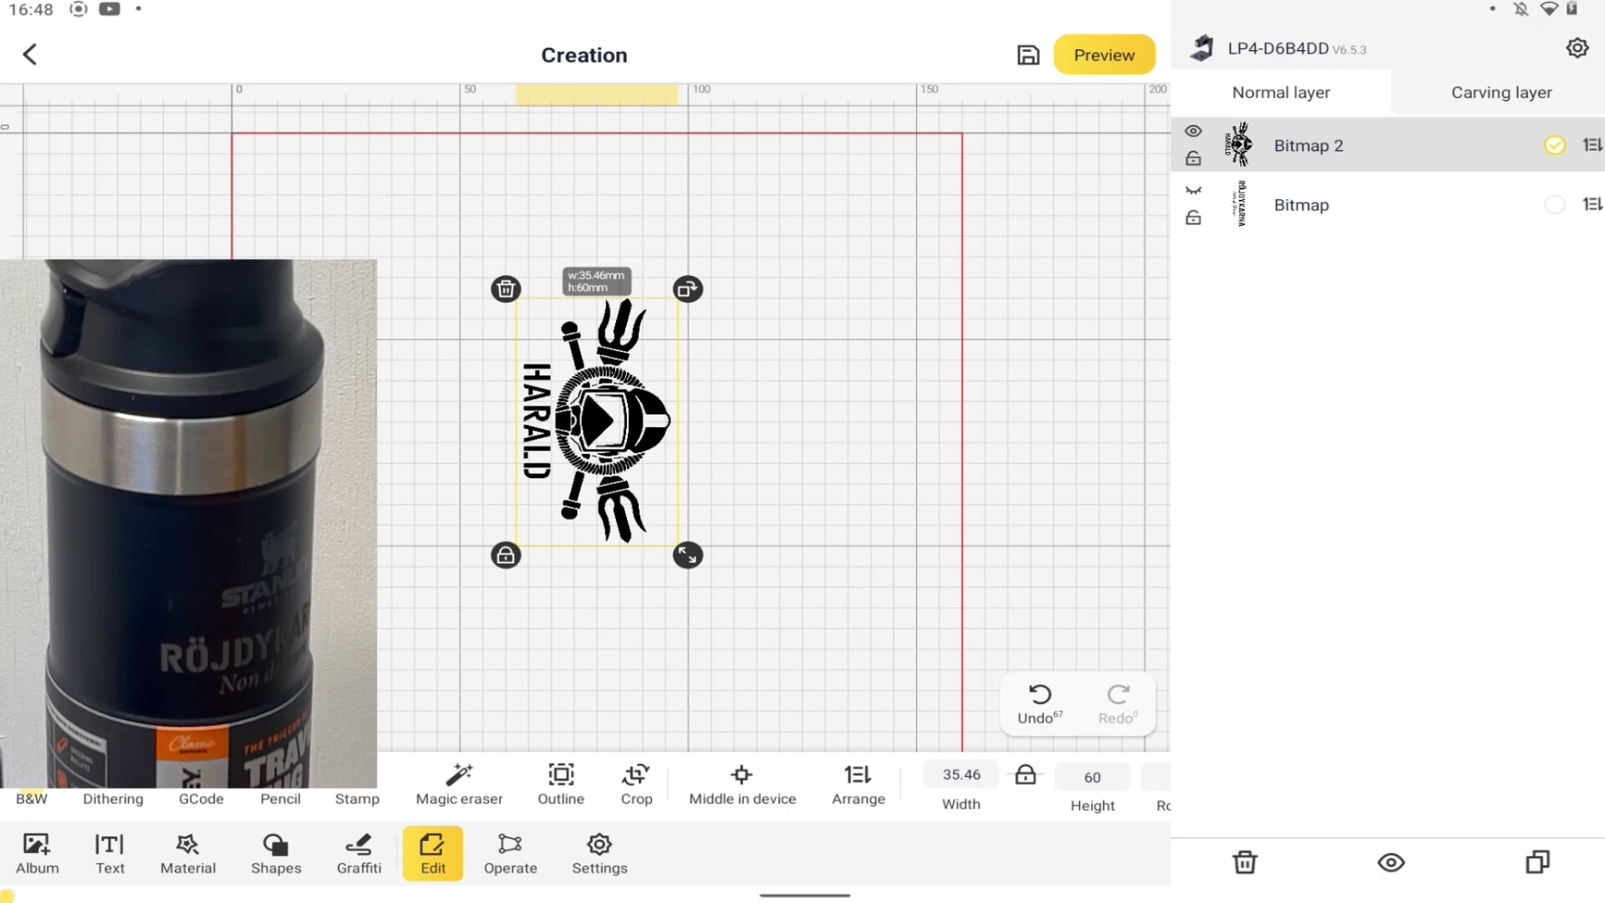
# Check the rotary P value and run the HARALD emblem laser preview.
pyautogui.click(1104, 56)
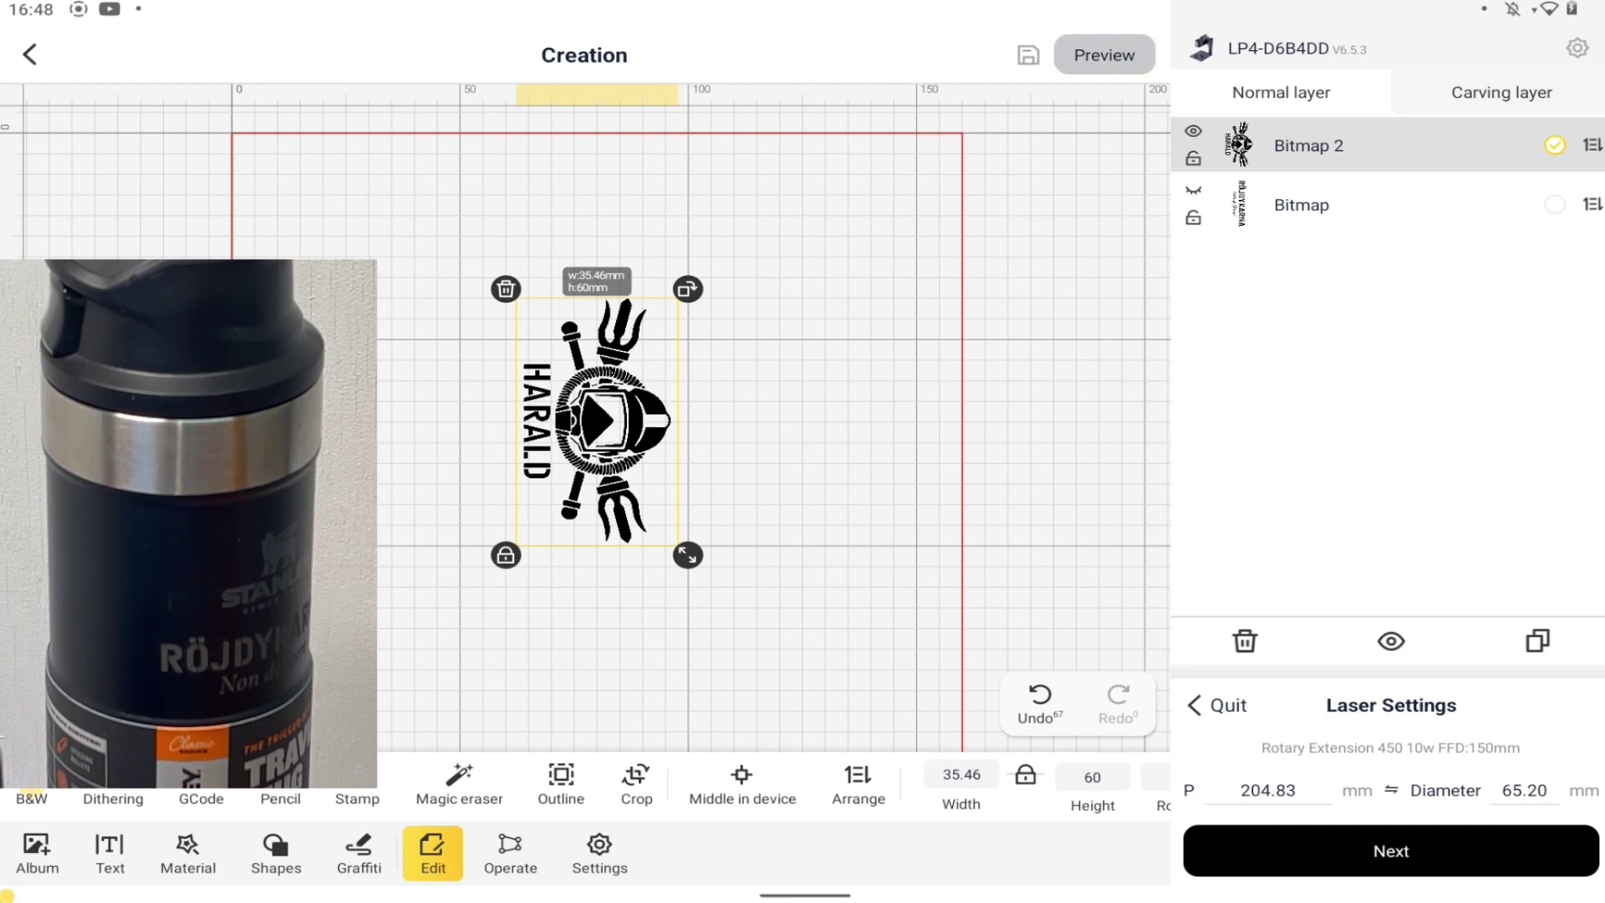
pyautogui.click(1268, 788)
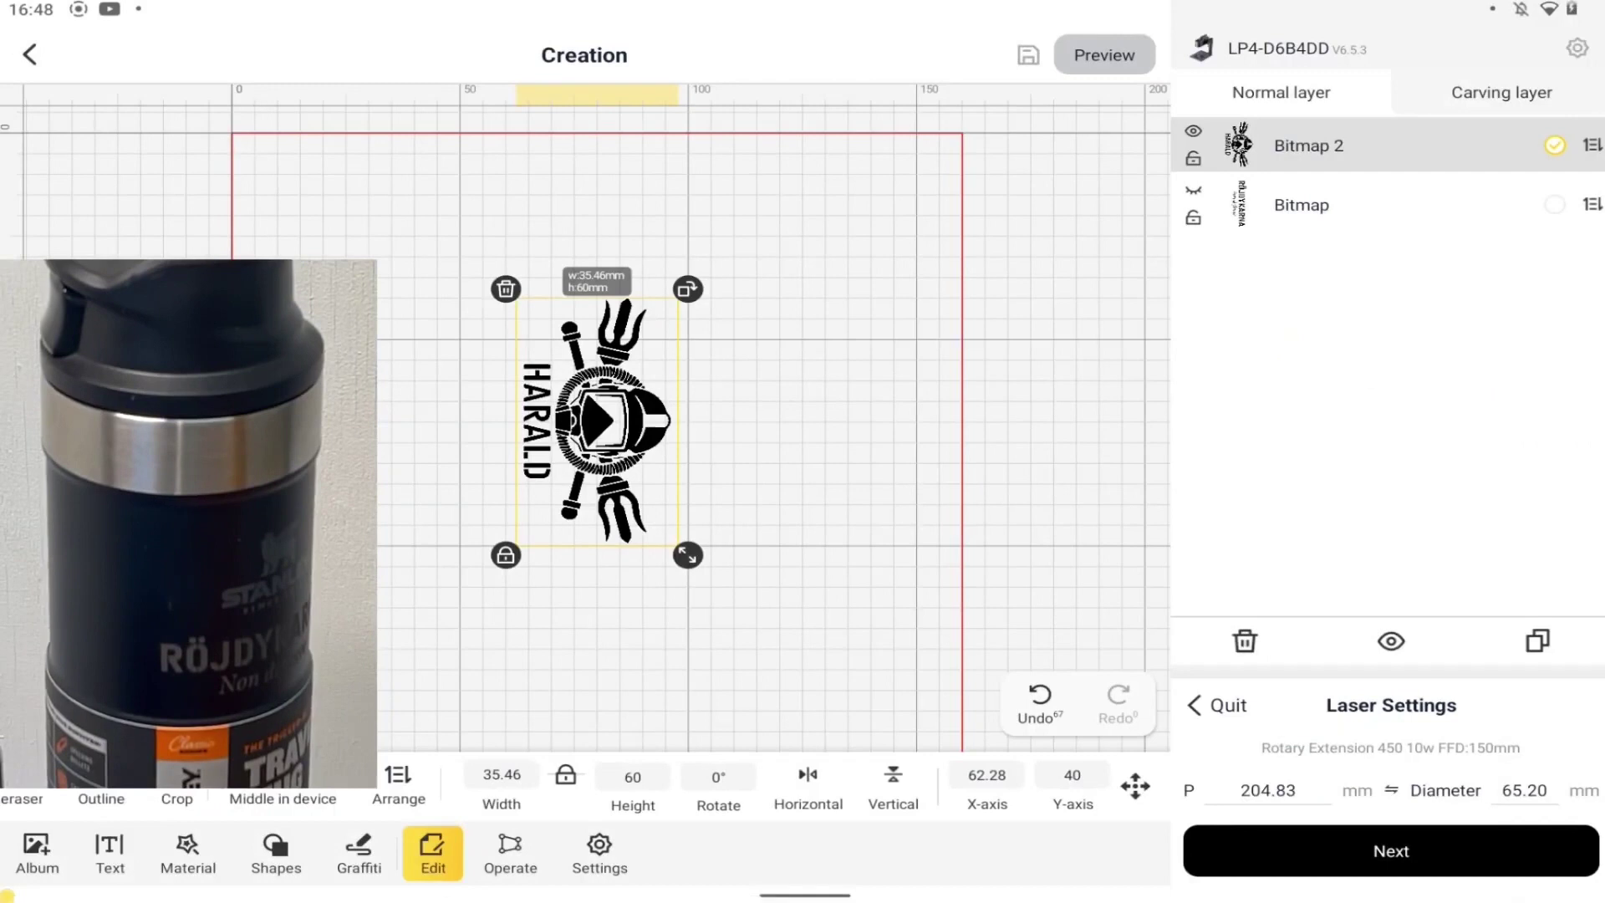
pyautogui.click(1103, 54)
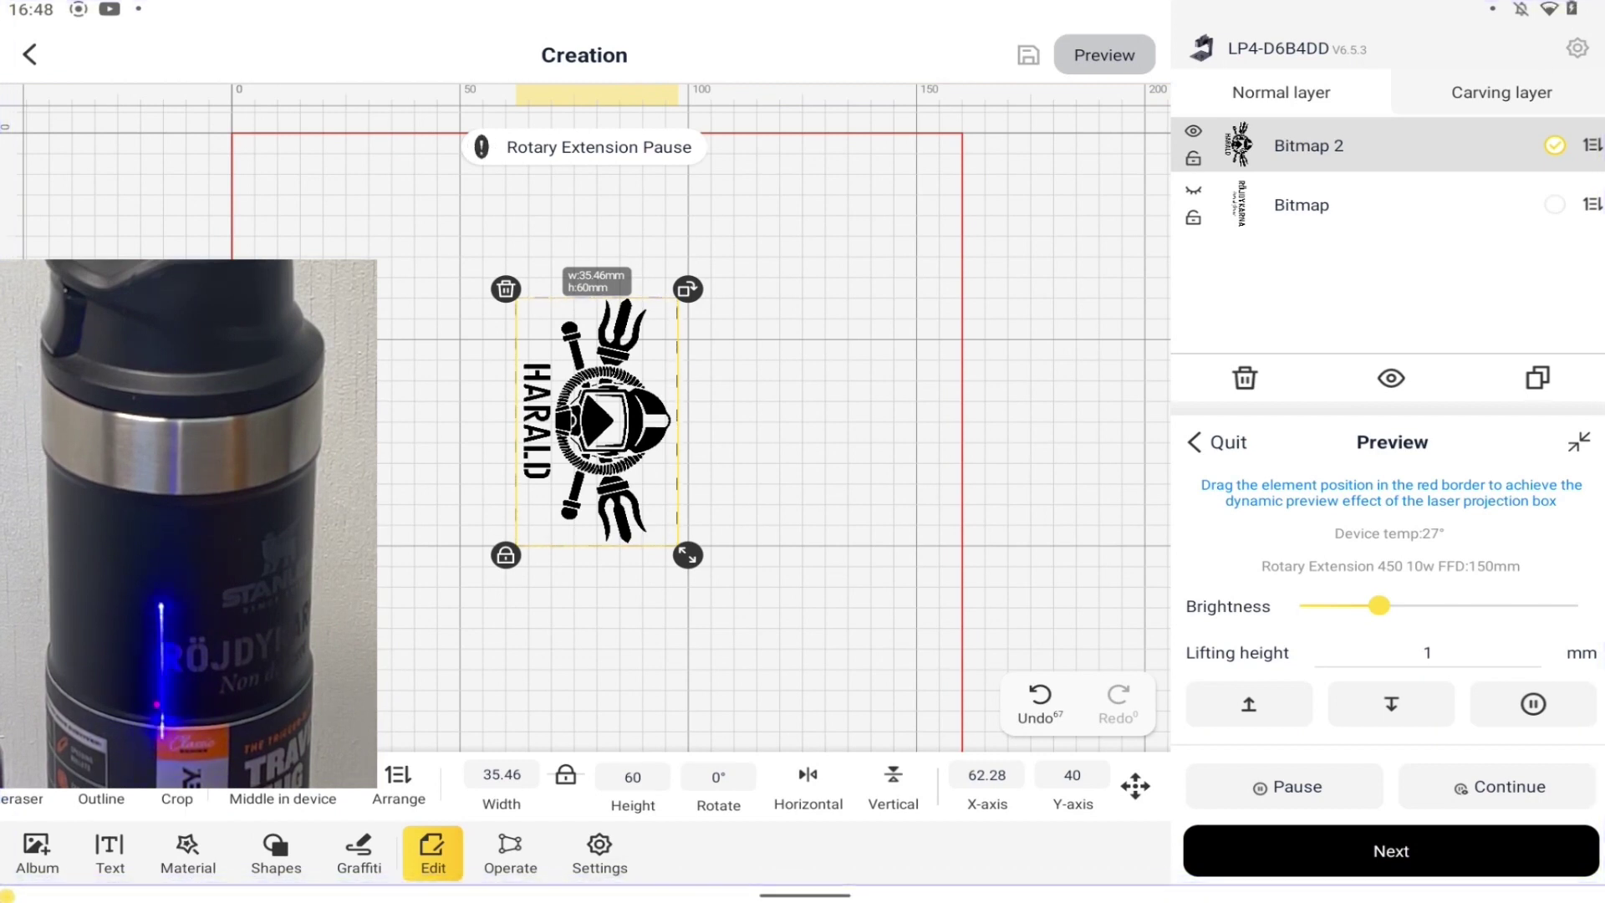
# Set the HARALD emblem's Y position to 142.42 with the keypad.
pyautogui.click(1072, 775)
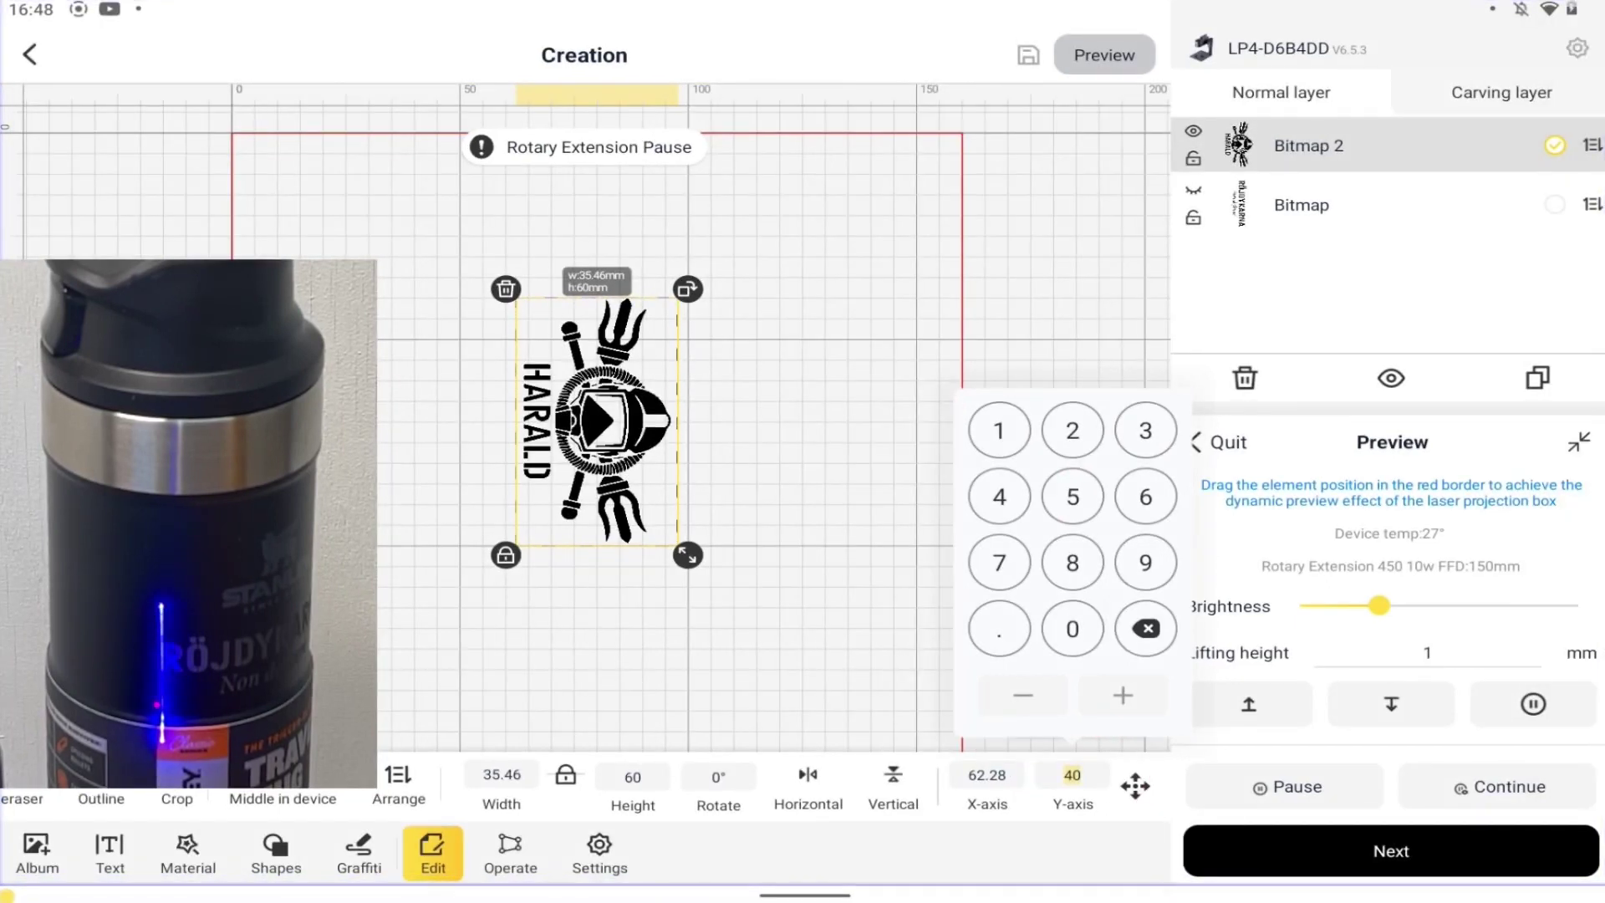
pyautogui.click(999, 429)
pyautogui.click(999, 496)
pyautogui.click(1073, 430)
pyautogui.click(1000, 629)
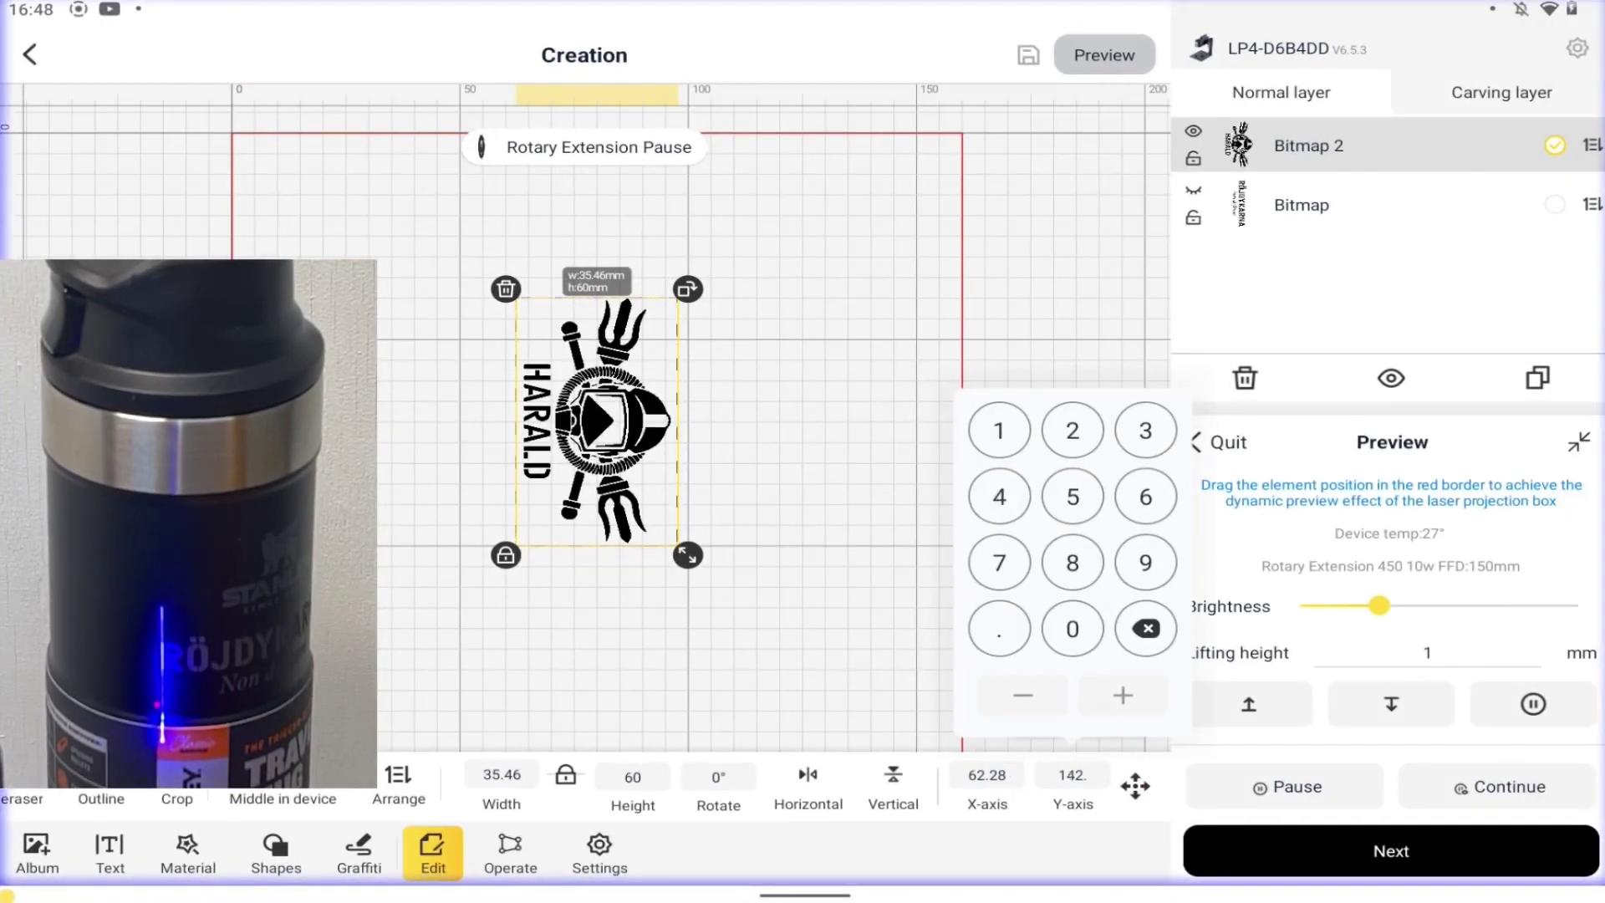
pyautogui.click(998, 497)
pyautogui.click(1072, 430)
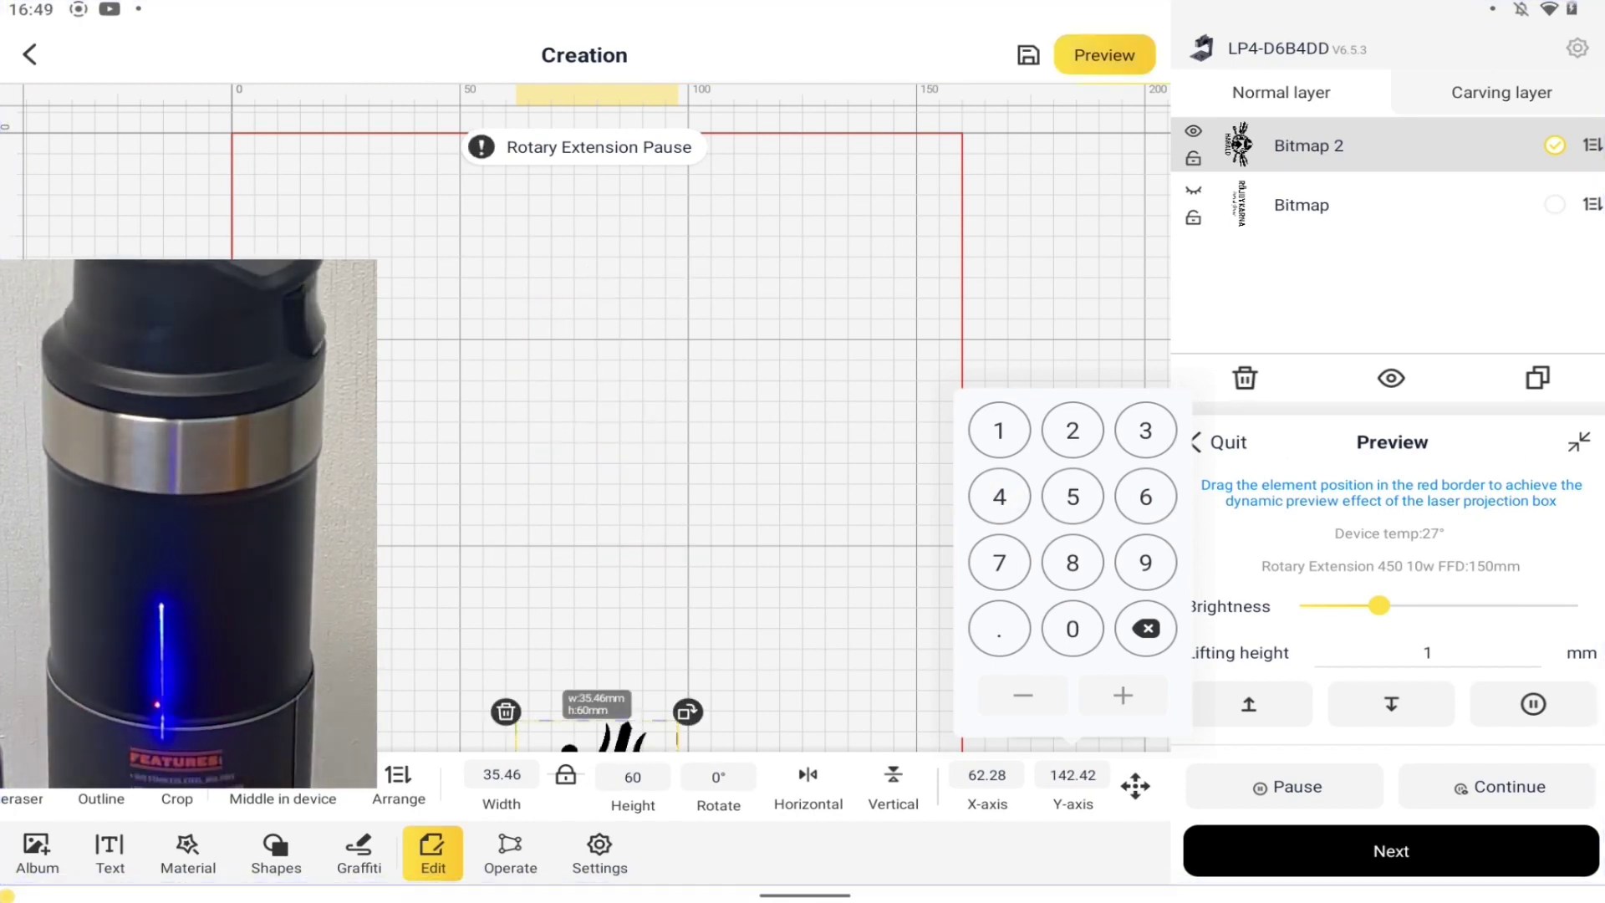
pyautogui.press('Return')
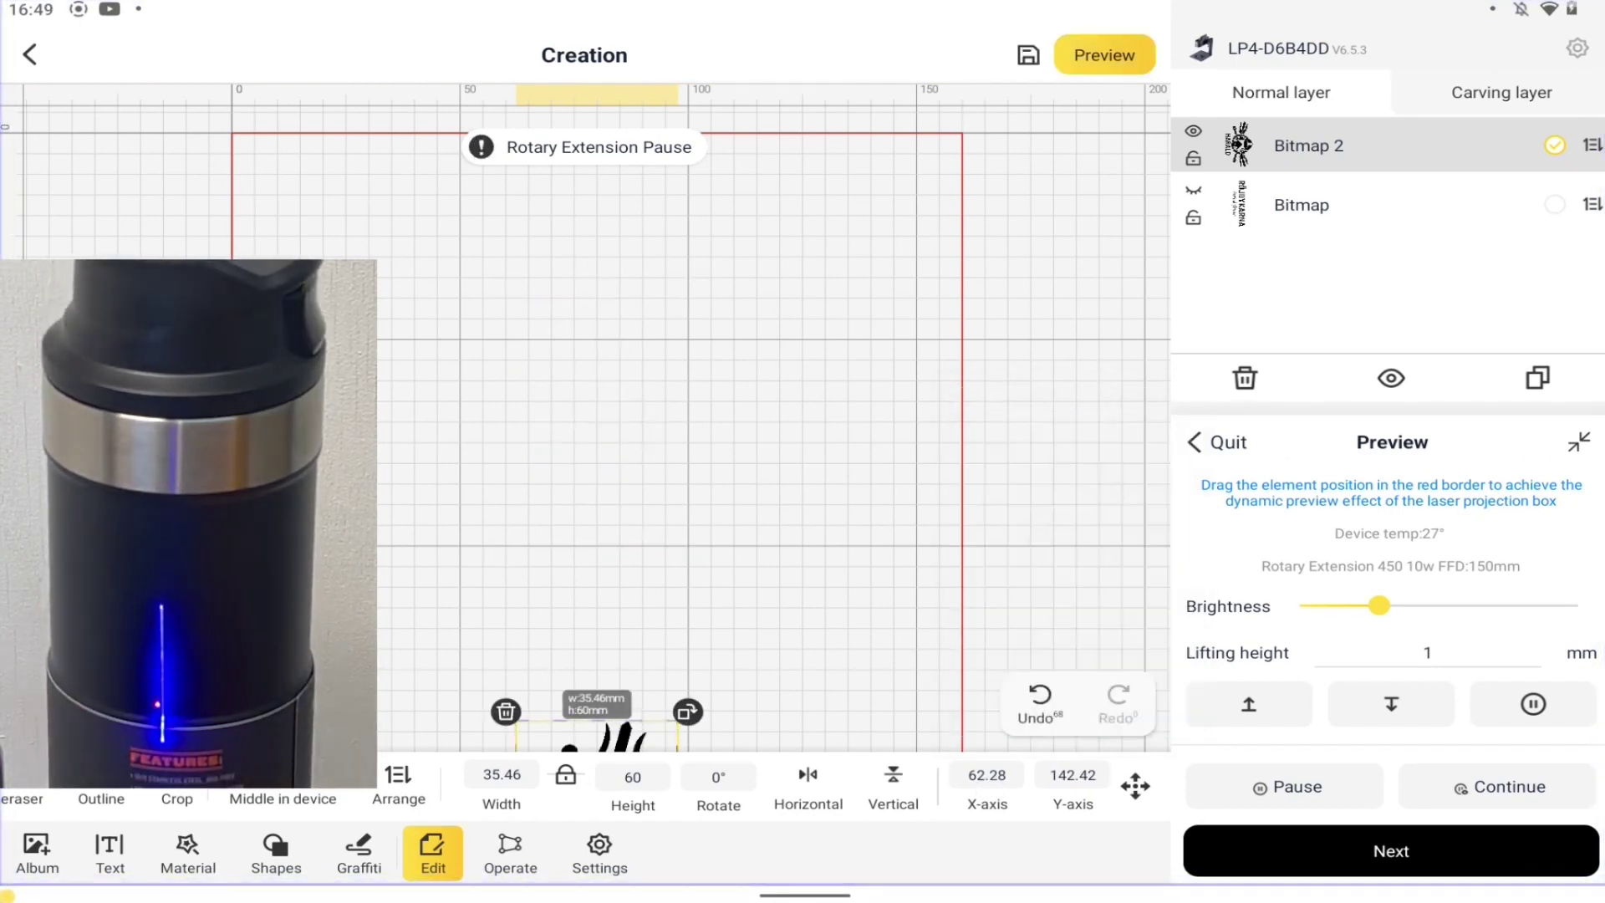
# Set the emblem's X position to 75 and transmit the job to the engraver.
pyautogui.click(987, 774)
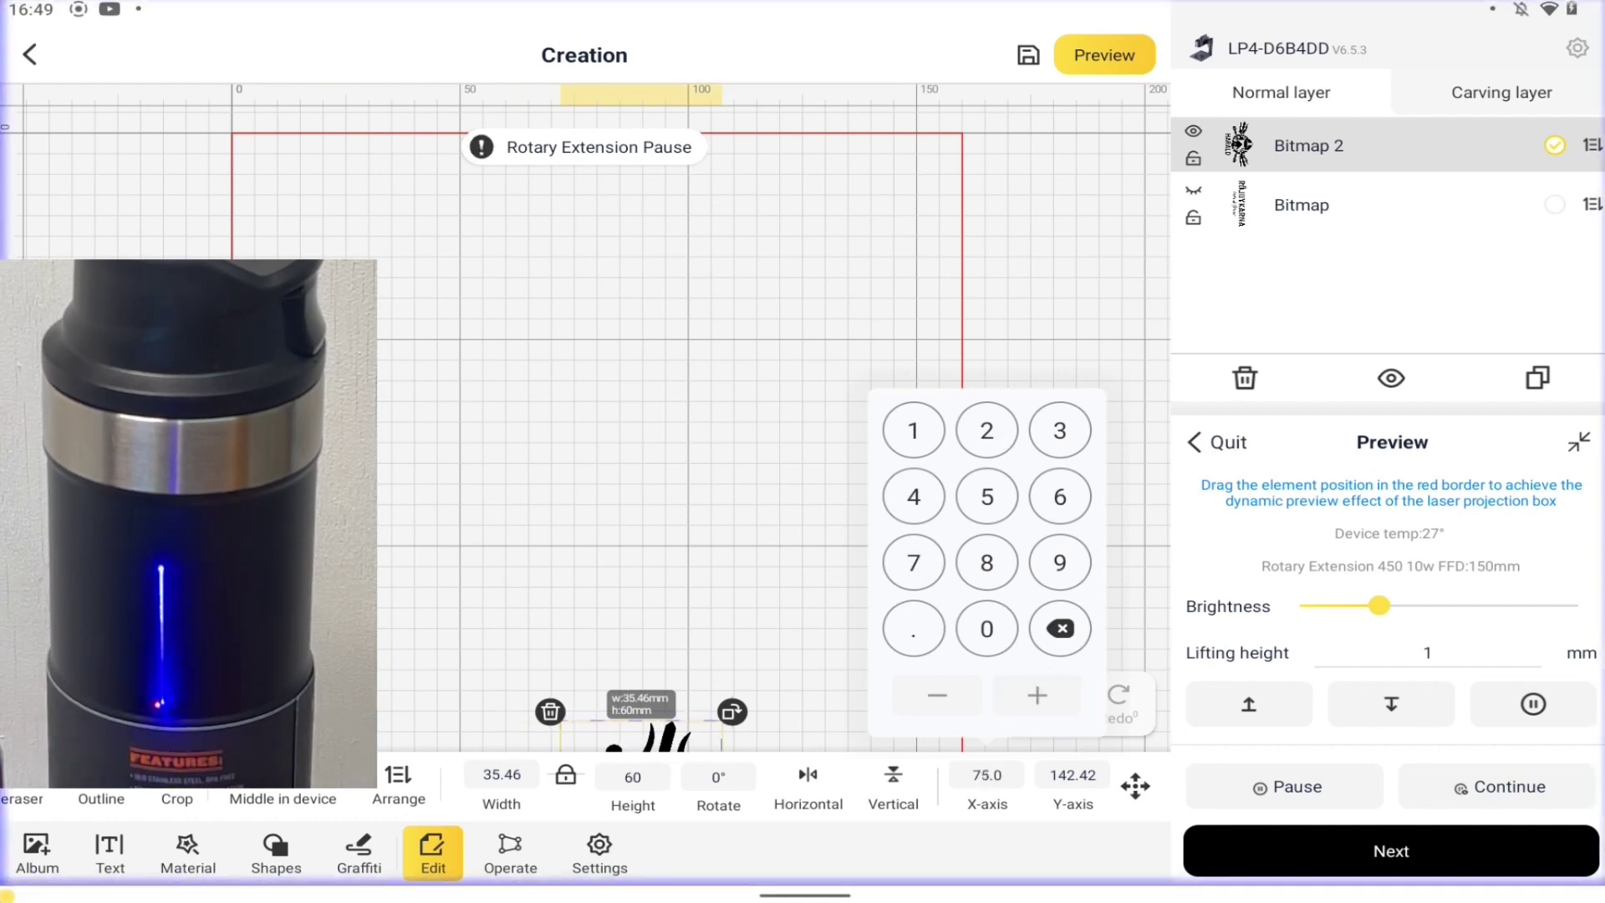
pyautogui.click(803, 438)
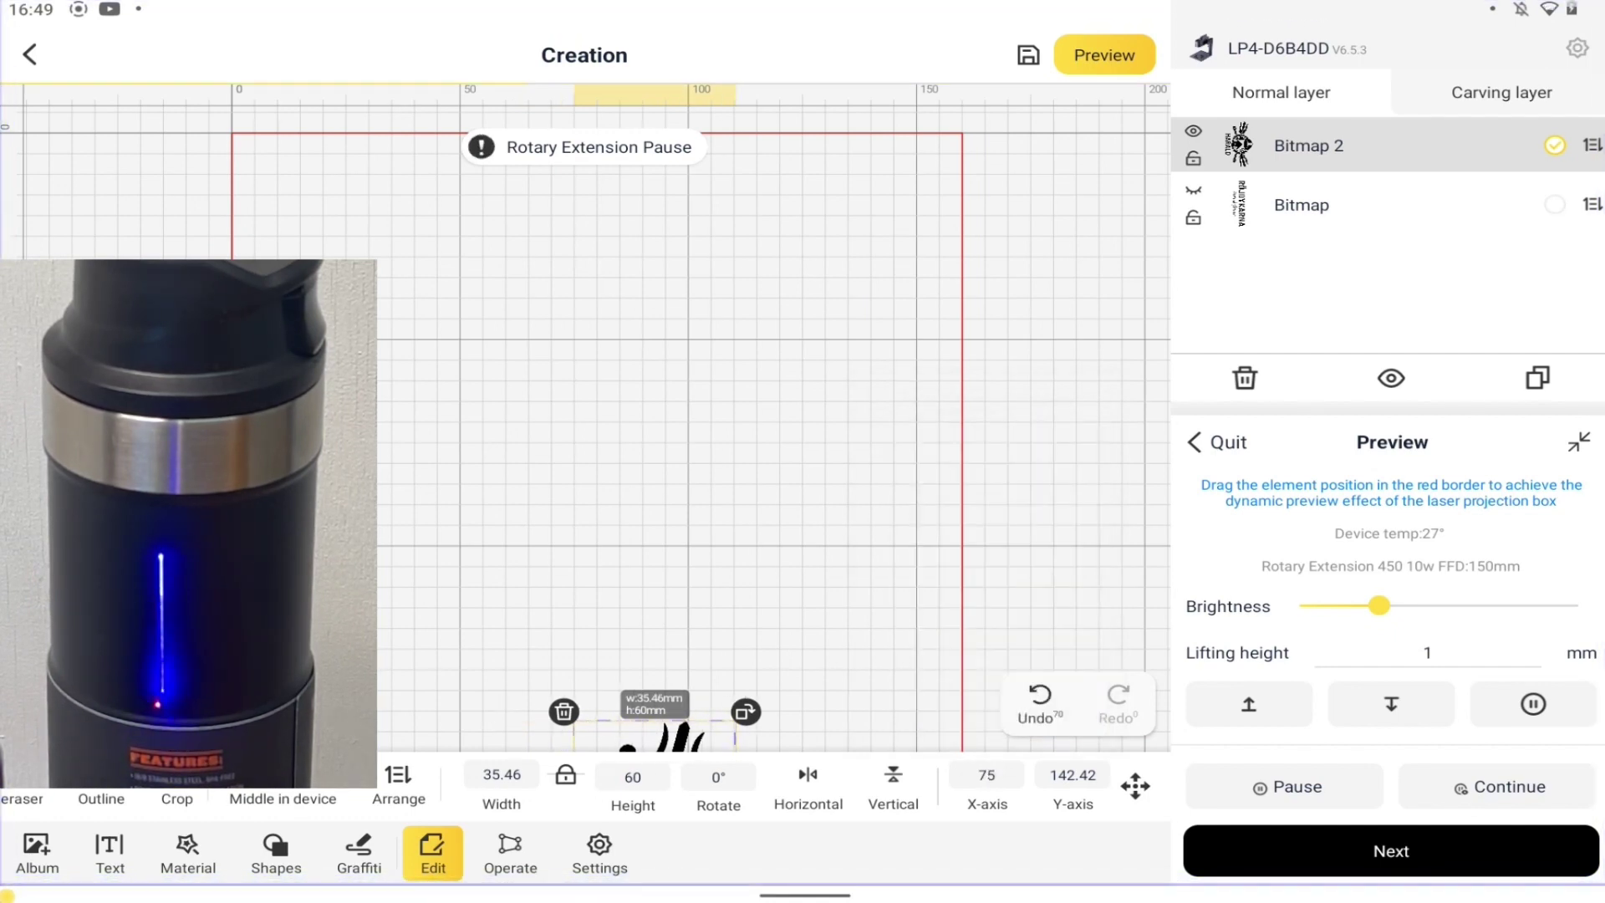
pyautogui.click(1390, 850)
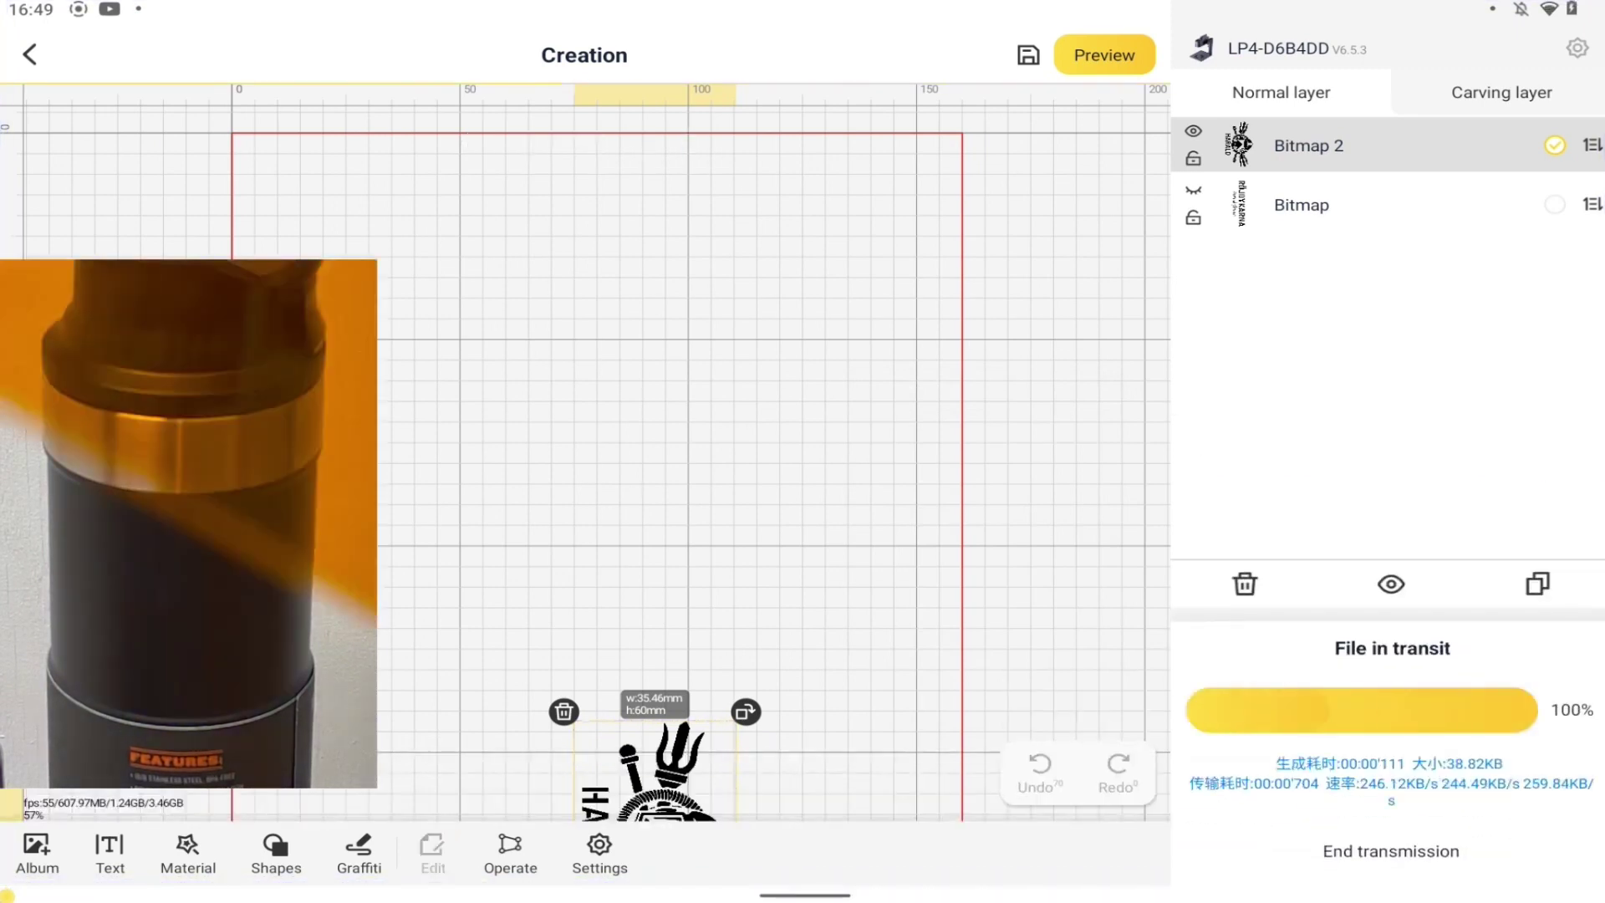